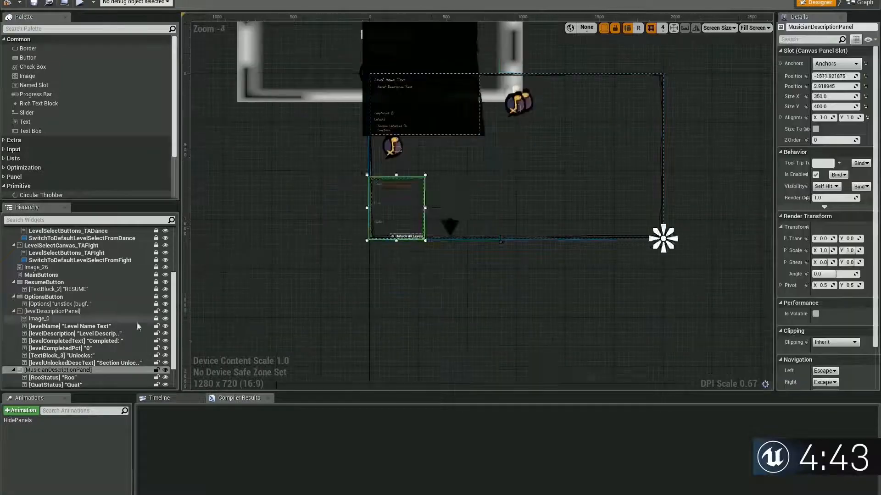
Step: Move the Image_0 background from levelDescriptionPanel into MusicianDescriptionPanel in the widget hierarchy
left_click_drag(39, 319, 37, 382)
right_click_drag(505, 184, 484, 275)
left_click(62, 327)
scroll(42, 295, "up", 5)
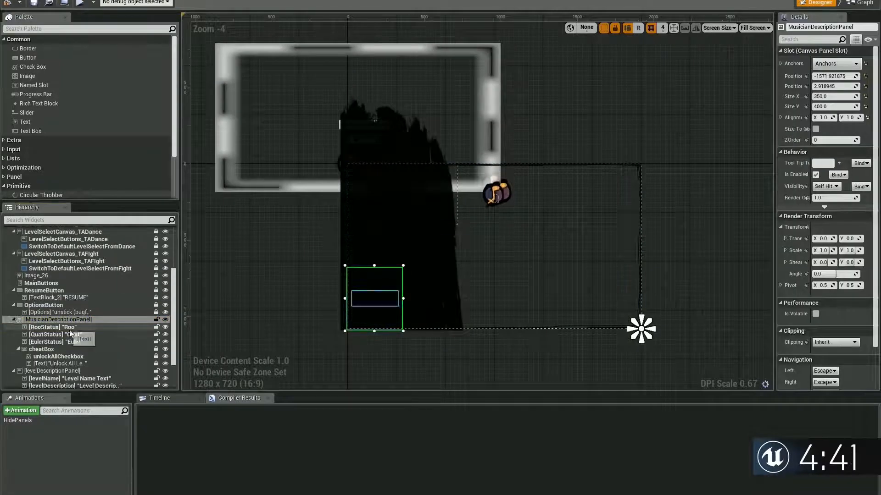
Step: Collapse the expanded groups in the widget hierarchy and rearrange the description panel items in the hierarchy and on the canvas
left_click(14, 310)
left_click(14, 318)
left_click(14, 340)
left_click(14, 348)
scroll(50, 351, "down", 3)
left_click(46, 327)
scroll(156, 350, "down", 2)
left_click_drag(43, 379, 48, 302)
left_click_drag(364, 332, 410, 328)
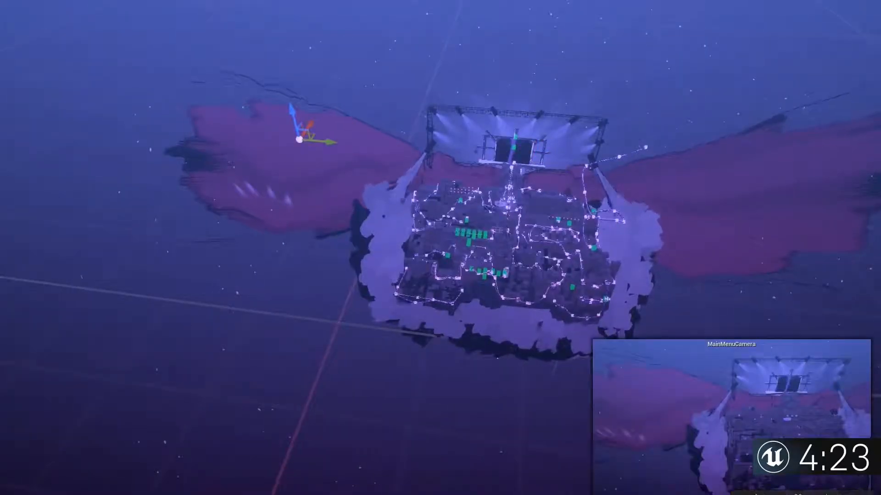
Step: Reposition and rotate MainMenuCamera in the level to reframe the stage and city map
left_click_drag(332, 143, 342, 147)
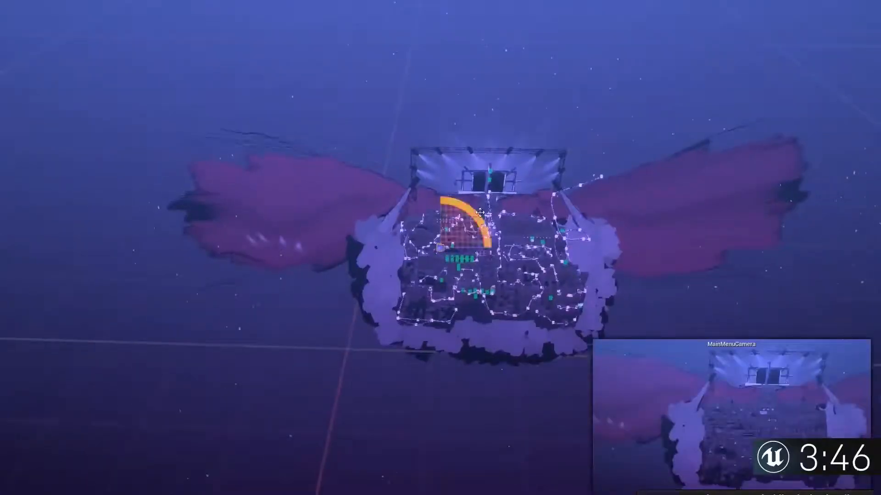
left_click_drag(480, 212, 435, 202)
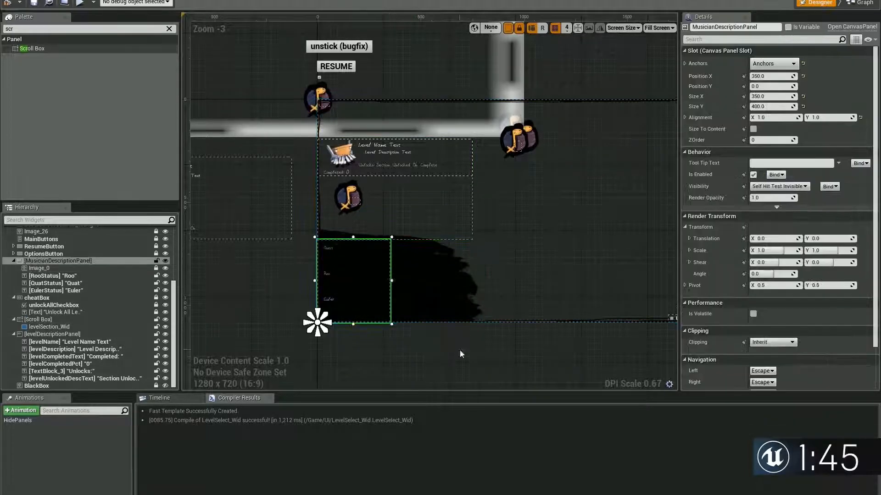
Step: Select the Scroll Box in the LevelSelect_Wid hierarchy
left_click(51, 320)
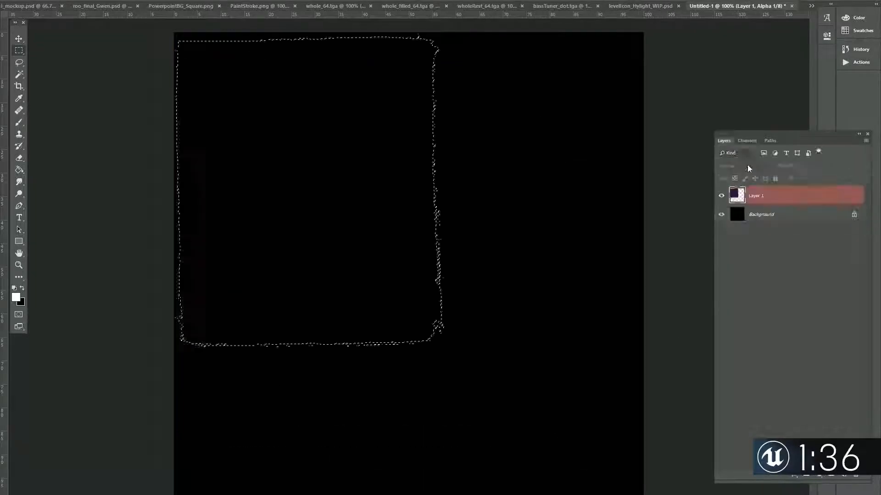
Step: Switch to Photoshop, fill the painted shape's selection with white in the Alpha 1 channel and return to the Background layer
left_click(746, 140)
key("alt+BackSpace")
left_click(724, 140)
left_click(761, 215)
Step: Save the image as a Targa file named scrollBoxBackground with alpha channels in the levelSelectImages folder
left_click(21, 1)
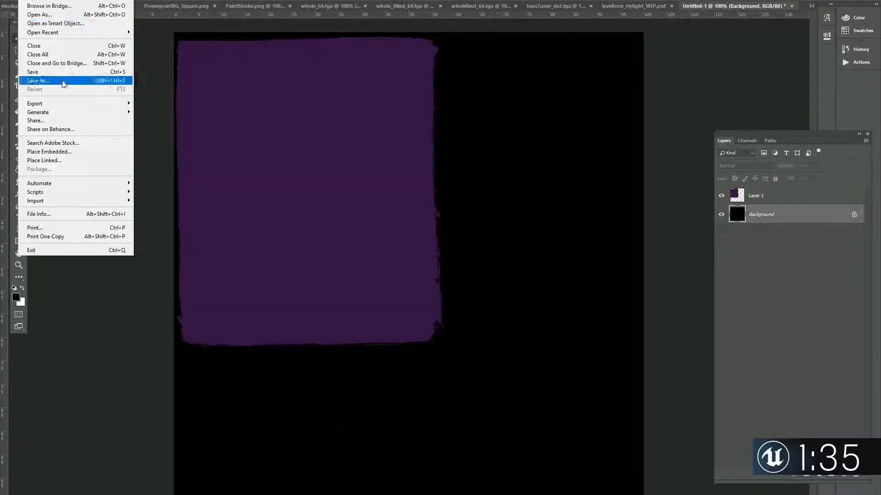
left_click(63, 82)
left_click(614, 345)
type("scrollBoxBackground")
key("Return")
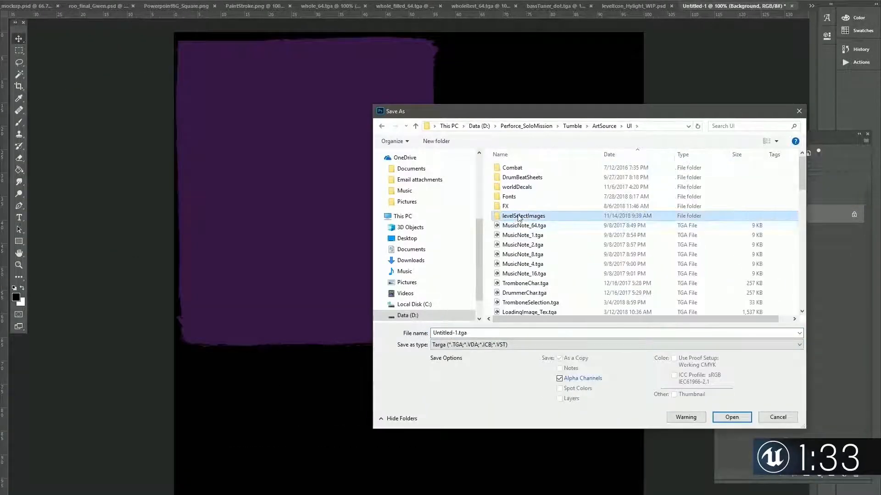
key("Return")
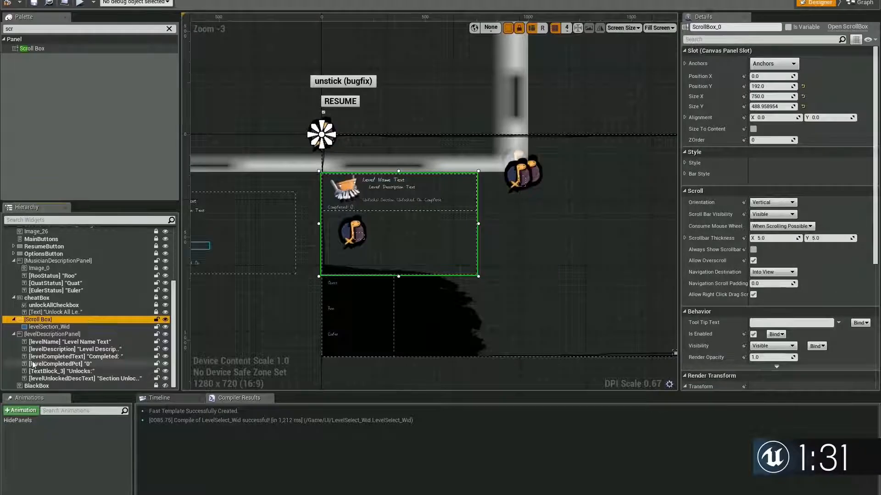
Step: Switch back to the Unreal widget editor, wrap the Scroll Box in a Canvas Panel and enlarge the Scroll Box inside it
right_click(39, 320)
mouse_move(62, 397)
left_click(138, 321)
left_click_drag(344, 181, 481, 320)
left_click(329, 139)
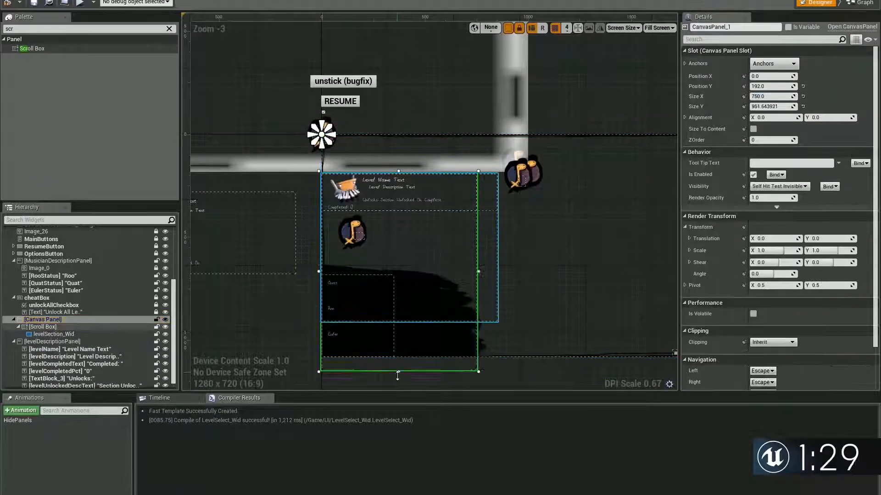
Step: Shorten the Canvas Panel and anchor it to stretch along the left edge, 850 wide with a bottom offset of 400
left_click_drag(398, 376, 414, 275)
left_click(774, 63)
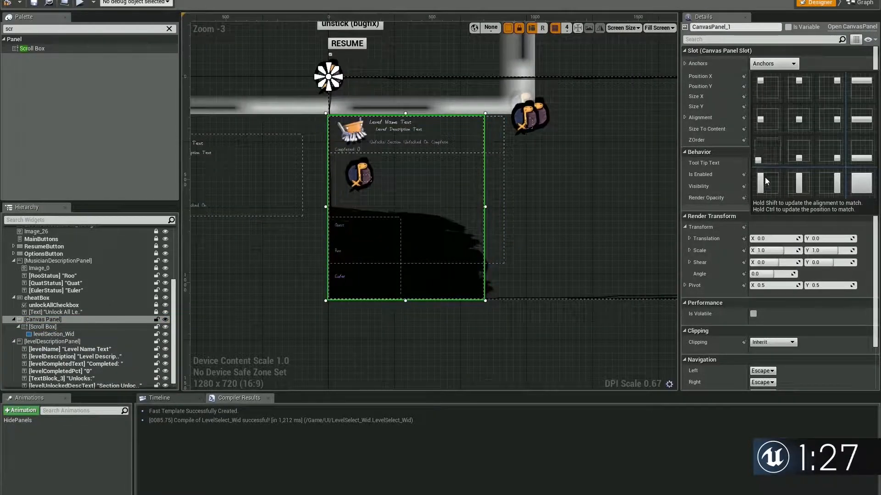
left_click(765, 178)
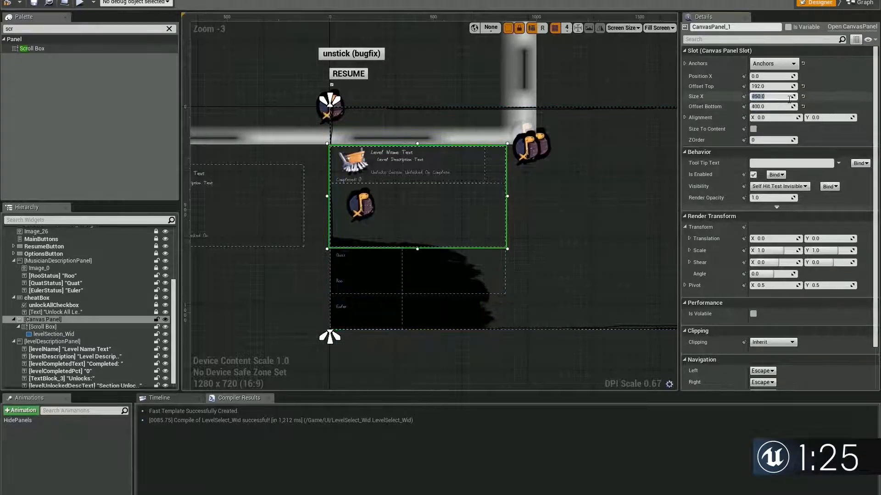
Step: Place an Image widget with the purple scroll box background behind the Scroll Box inside the Canvas Panel
left_click(92, 327)
left_click(63, 335)
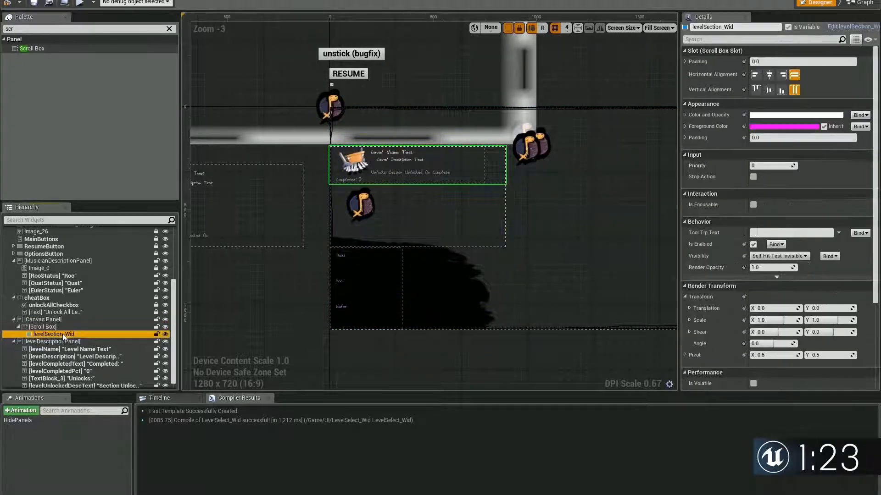
left_click(63, 320)
left_click(383, 356)
left_click(66, 320)
left_click_drag(49, 330, 48, 327)
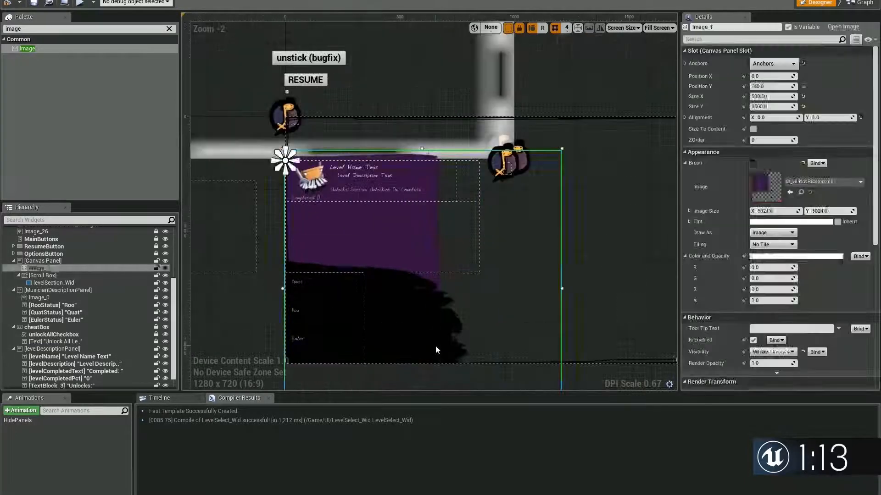
Step: Duplicate levelSection_Wid inside the Scroll Box to make three level sections
right_click_drag(478, 367, 514, 249)
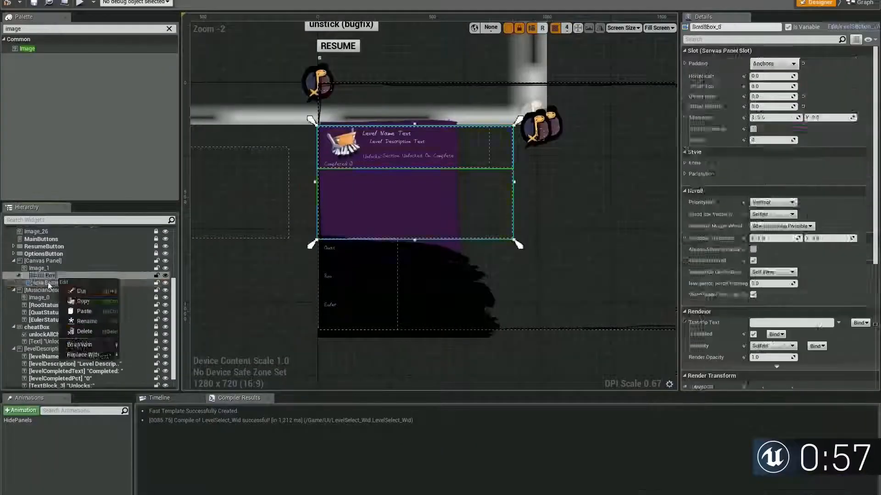
left_click(103, 327)
left_click(43, 275)
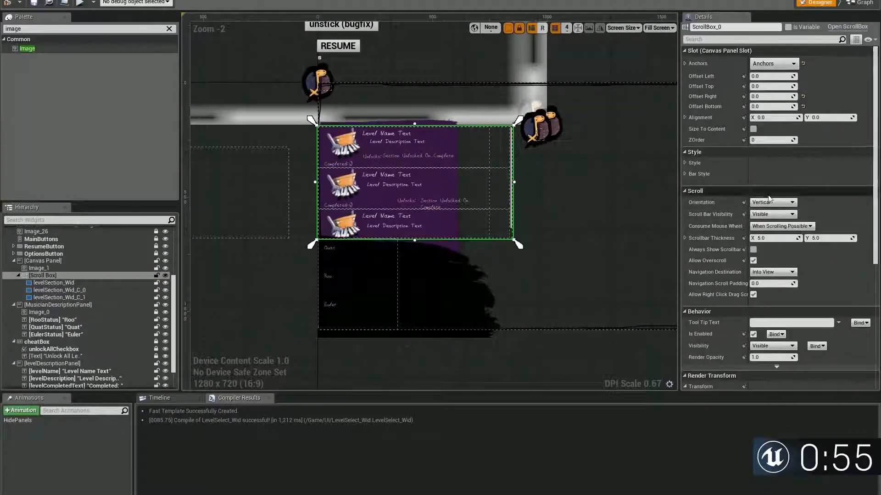
Step: Expand the Scroll Box's style and bar style settings and make its scrollbar always show
scroll(530, 156, "up", 5)
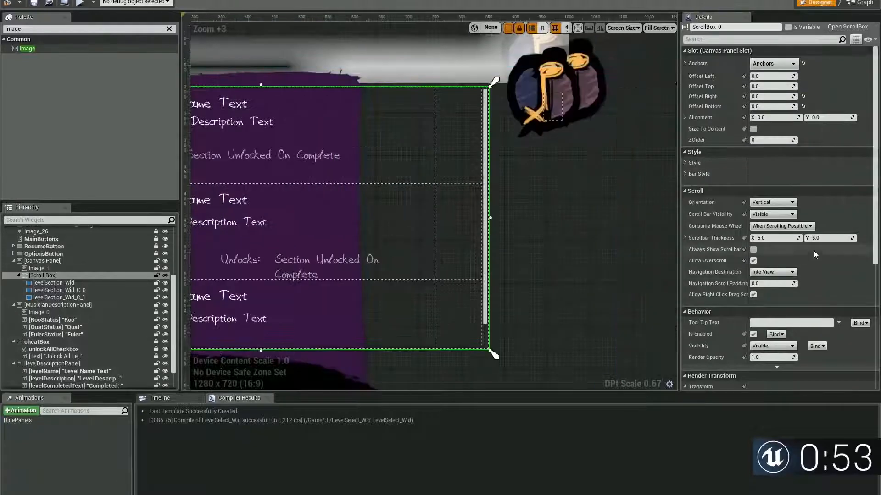
left_click(685, 162)
left_click(685, 218)
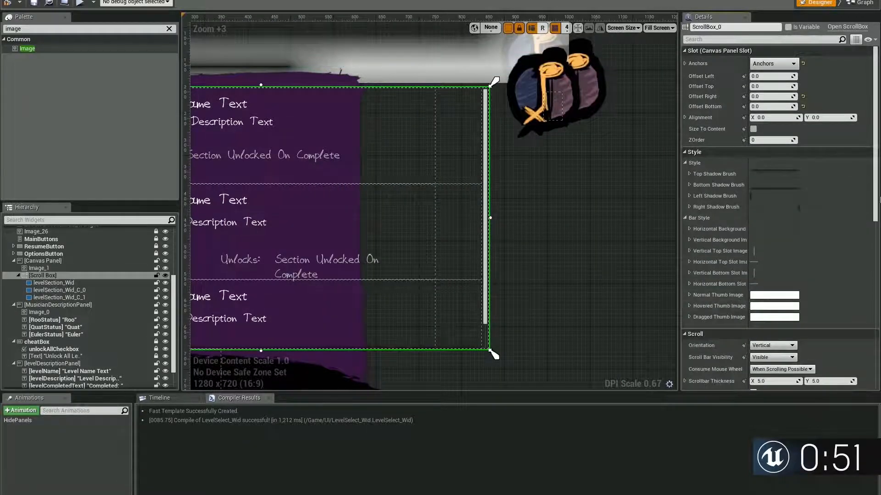
scroll(637, 250, "down", 3)
scroll(783, 312, "down", 3)
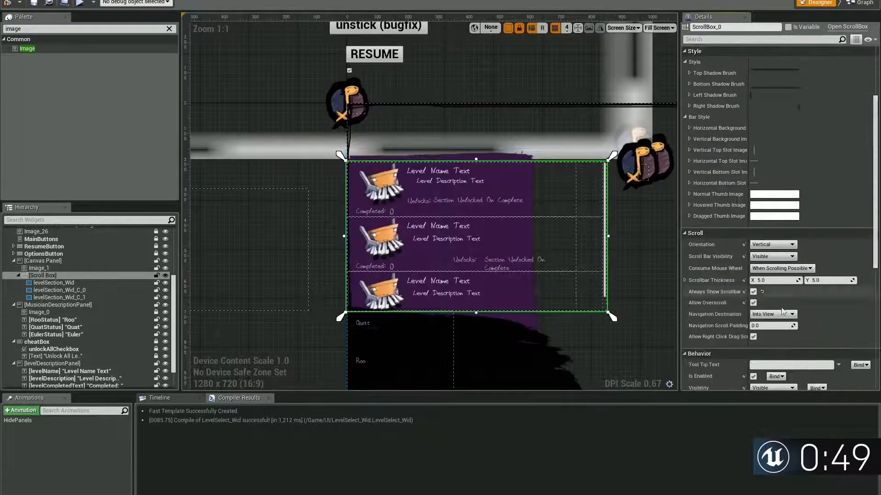
scroll(859, 248, "down", 8)
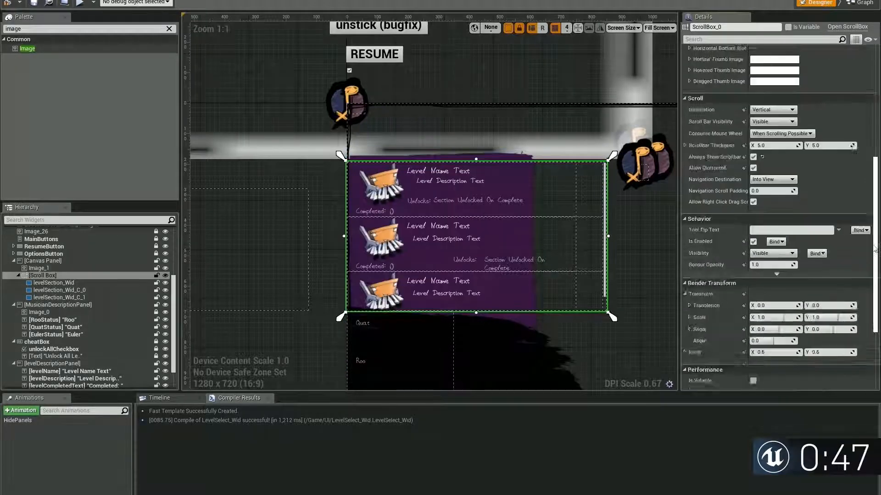
Step: Set the Scroll Box's render transform X scale to -1 to mirror the scrollbar onto the left side
scroll(860, 224, "up", 6)
scroll(859, 222, "down", 8)
left_click(767, 287)
type("-1")
key("Return")
left_click_drag(876, 316, 867, 356)
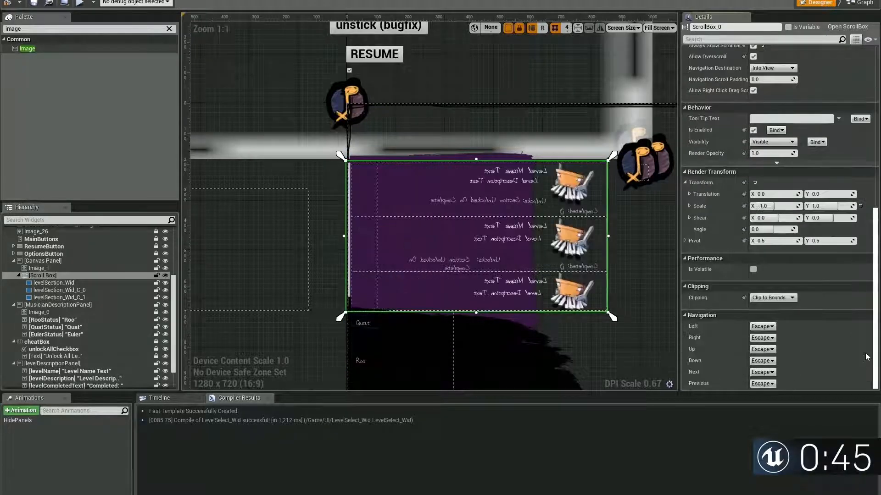
Step: Set the render transform X scale of the level section widgets to -1 to flip their contents back
scroll(784, 277, "up", 1)
left_click(54, 283)
scroll(802, 285, "down", 3)
left_click(767, 206)
type("-1")
left_click(59, 290)
left_click(257, 81)
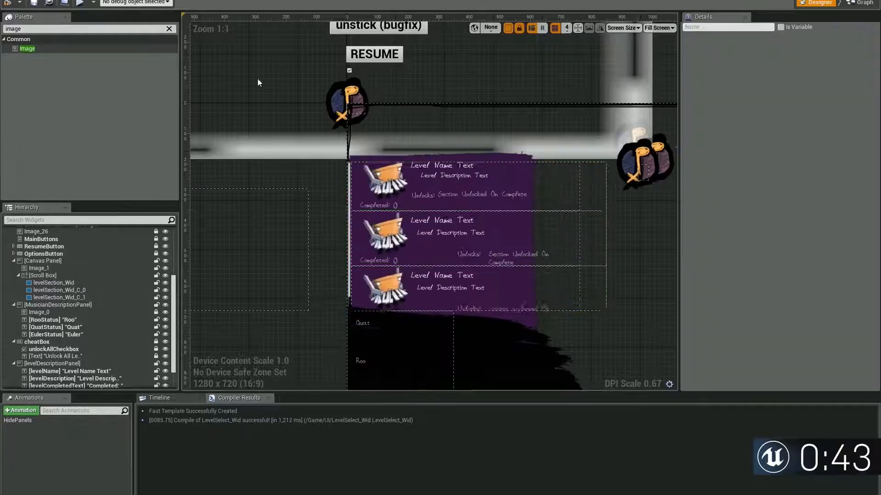
Step: Reset the Scroll Box's Navigation Scroll Padding to 0
left_click(81, 297)
left_click(507, 265)
scroll(782, 244, "down", 1)
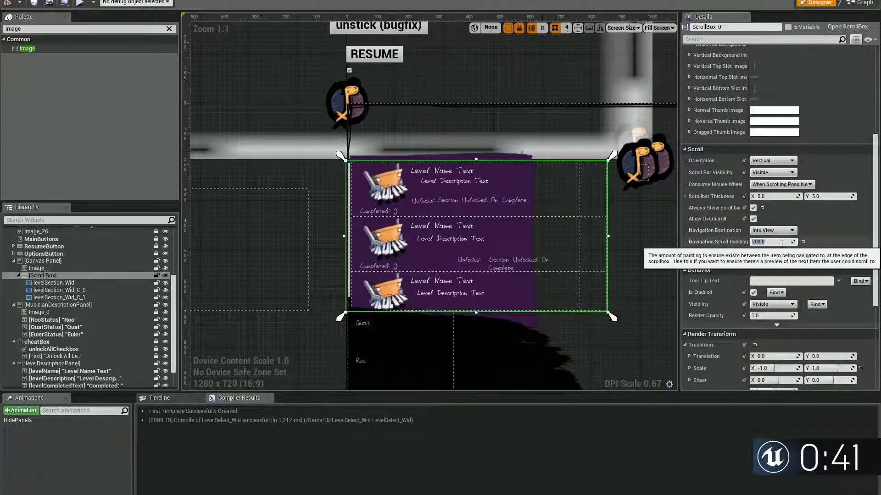
type("0")
key("Return")
scroll(798, 266, "up", 1)
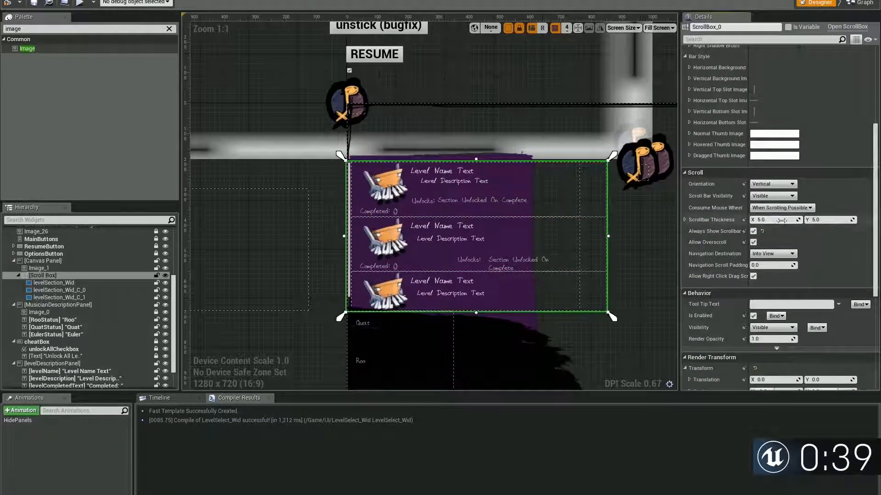
Step: Nudge the Scroll Box to the right to a left offset of 16 and a right offset of -16
right_click_drag(310, 351, 326, 345)
key("Right")
key("Right")
key("Right")
key("Right")
key("Right")
key("Right")
key("Right")
key("Right")
key("Left")
key("Left")
key("Left")
key("Left")
Step: Set the Scroll Box's left offset to 10 and right offset to -10
scroll(780, 206, "up", 7)
left_click(775, 96)
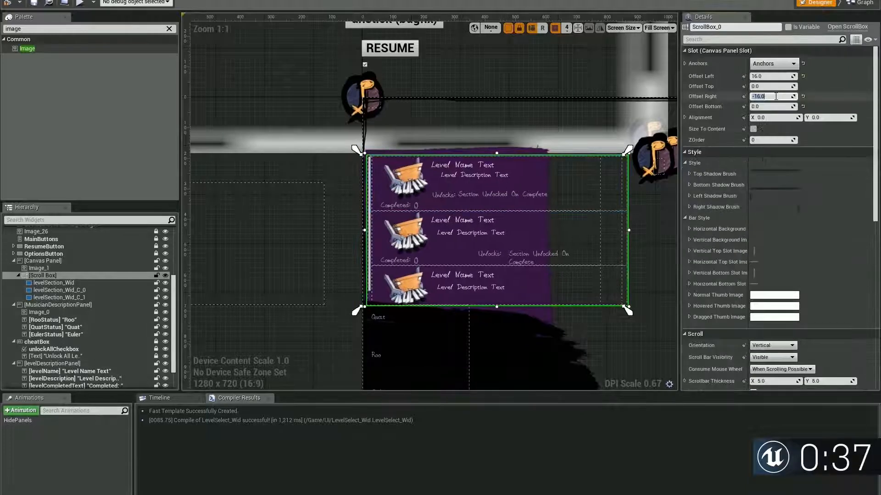
left_click(338, 359)
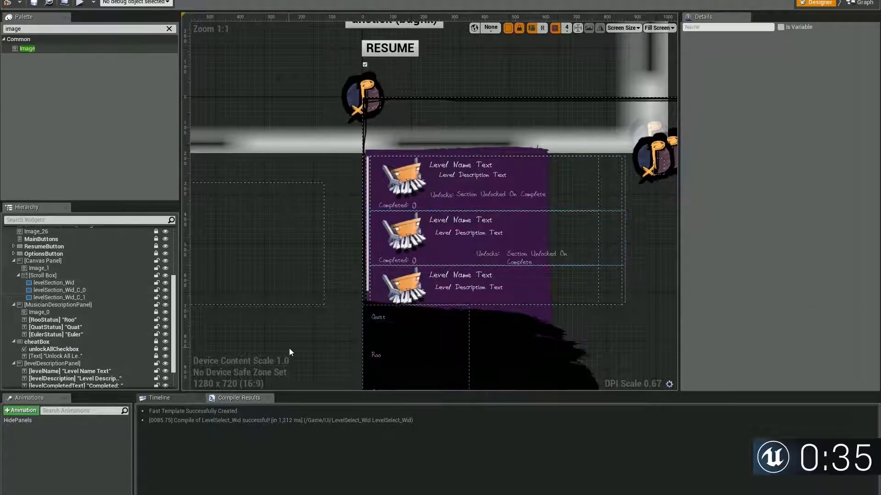
Step: Examine the Scroll Box's bar style settings, including the Horizontal Background Image brush
left_click(46, 276)
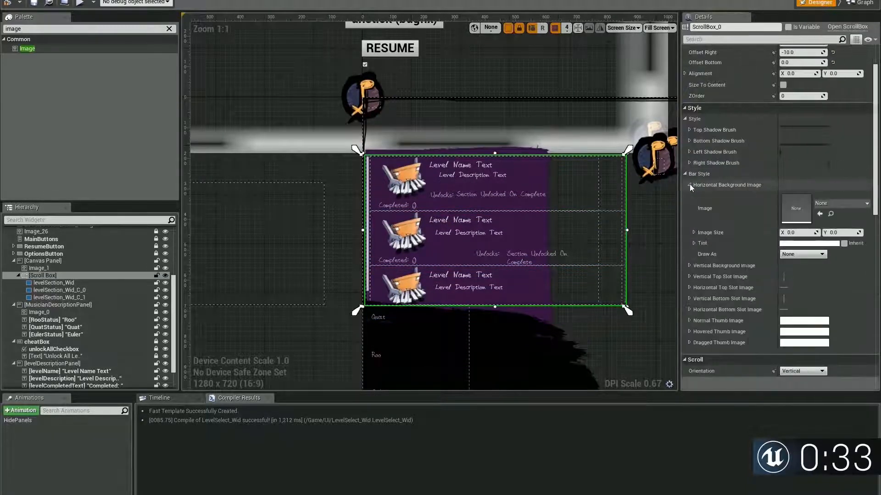
left_click(690, 185)
scroll(690, 188, "down", 15)
scroll(690, 188, "up", 18)
left_click(642, 266)
scroll(542, 255, "down", 1)
Step: Save the widget and test scrolling the level list down and up in the running game
left_click(36, 4)
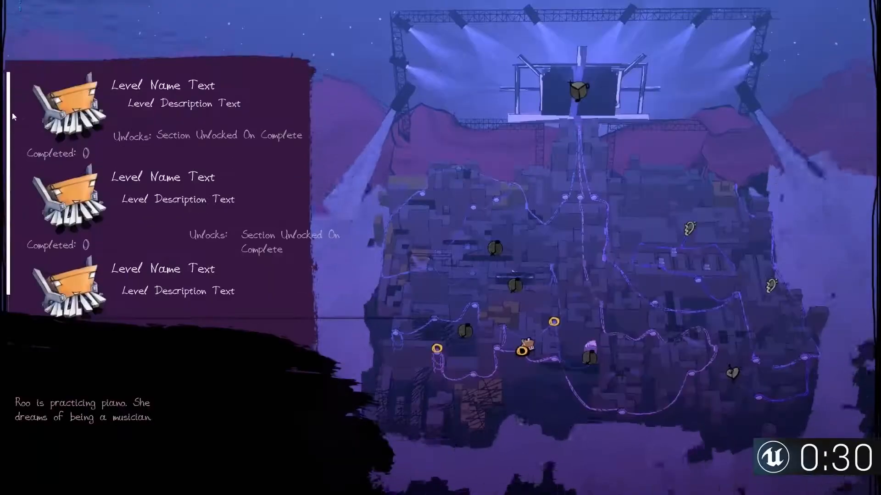
scroll(15, 235, "down", 2)
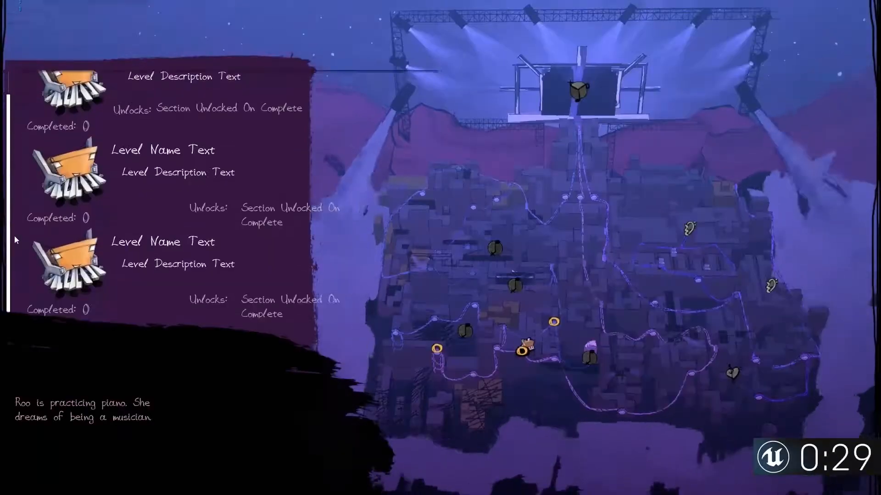
scroll(15, 236, "up", 2)
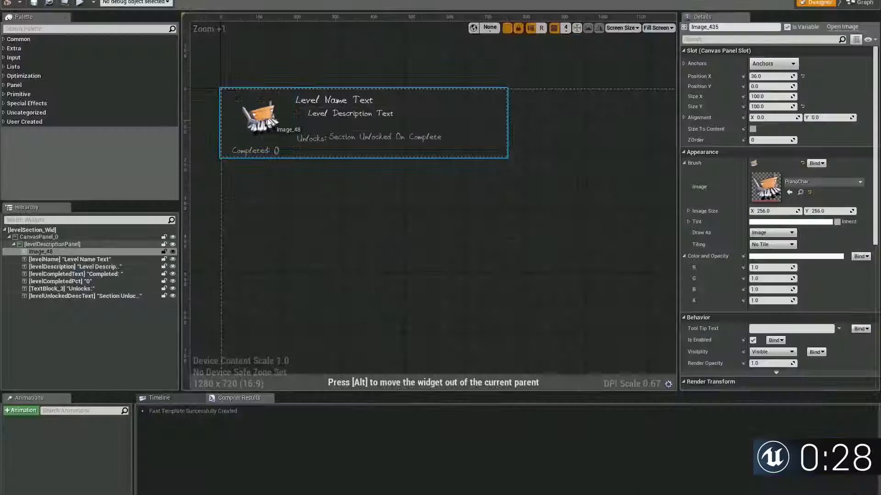
Step: In levelSection_Wid, move the level name, level description and unlocks texts up and left, closer to the piano image
left_click(398, 108, "ctrl")
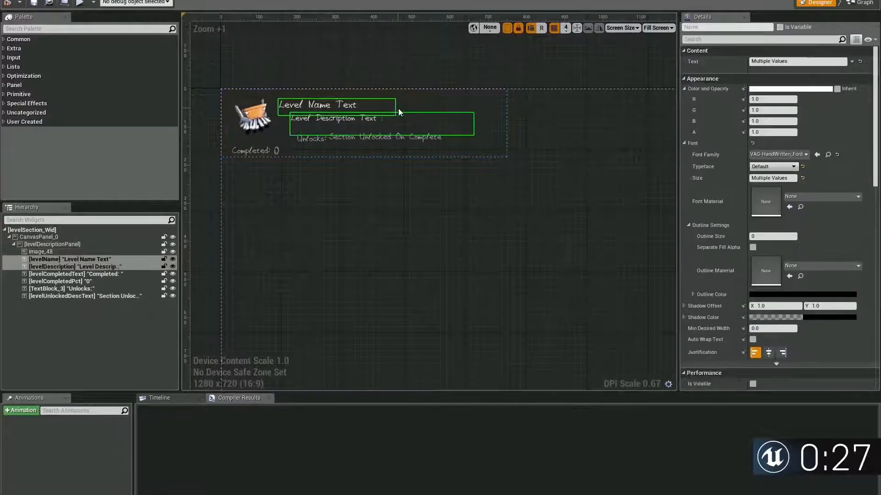
left_click(311, 139)
left_click(396, 143, "ctrl")
left_click_drag(397, 144, 378, 140)
Step: Move the Completed label and its value slightly upward in the level section layout
left_click(280, 153)
left_click(277, 152, "ctrl")
left_click_drag(278, 152, 278, 146)
left_click(404, 139)
left_click(376, 106)
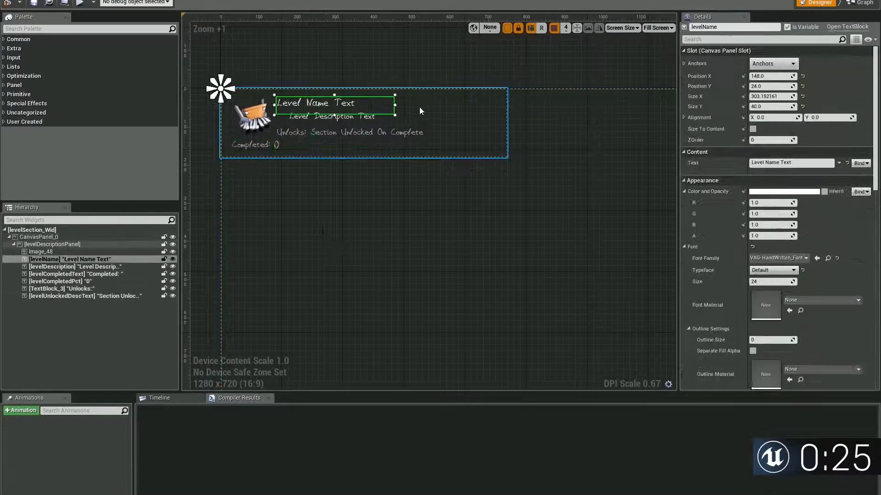
left_click(253, 144)
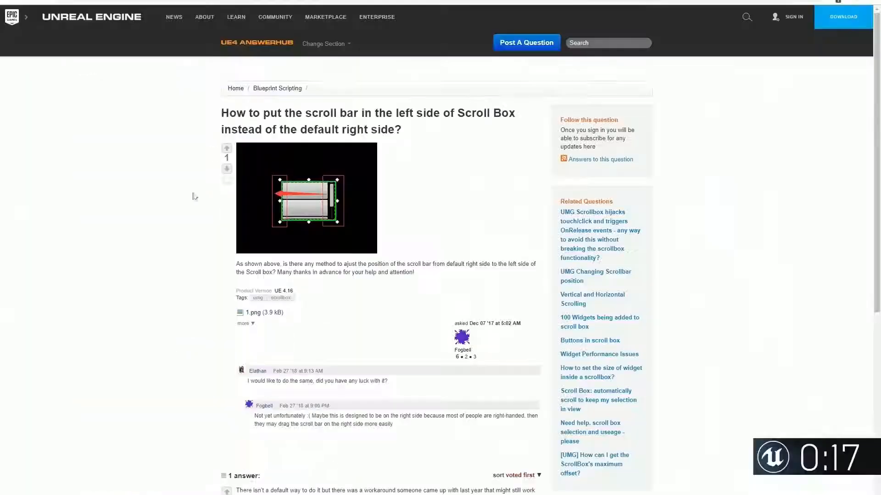
Step: Switch to the browser and read the UE4 AnswerHub threads about placing a Scroll Box's scrollbar on the left side
scroll(193, 196, "down", 1)
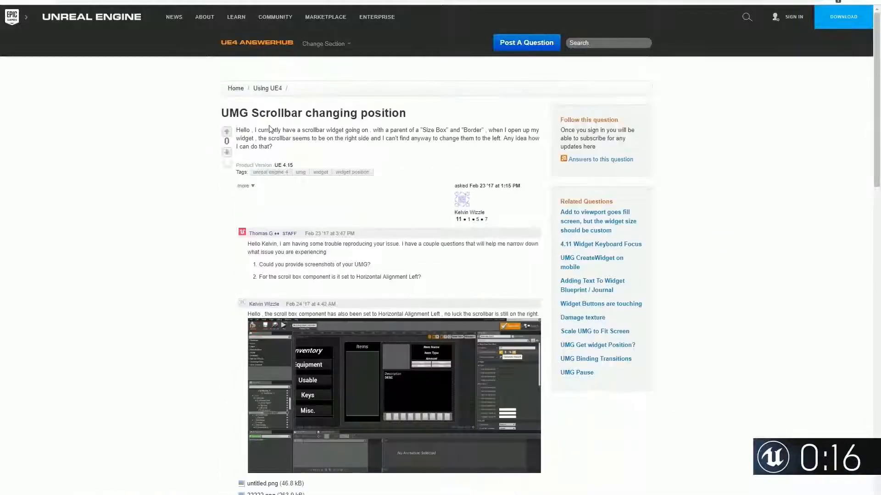
scroll(168, 265, "down", 8)
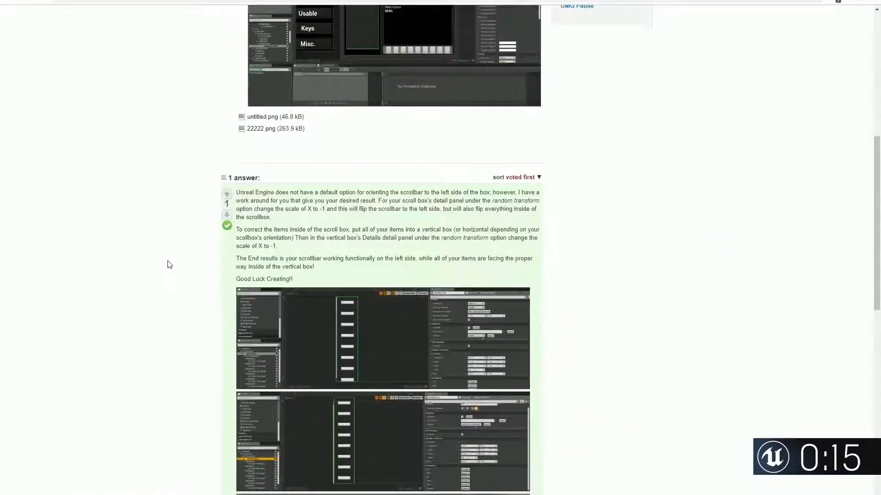
scroll(168, 265, "down", 5)
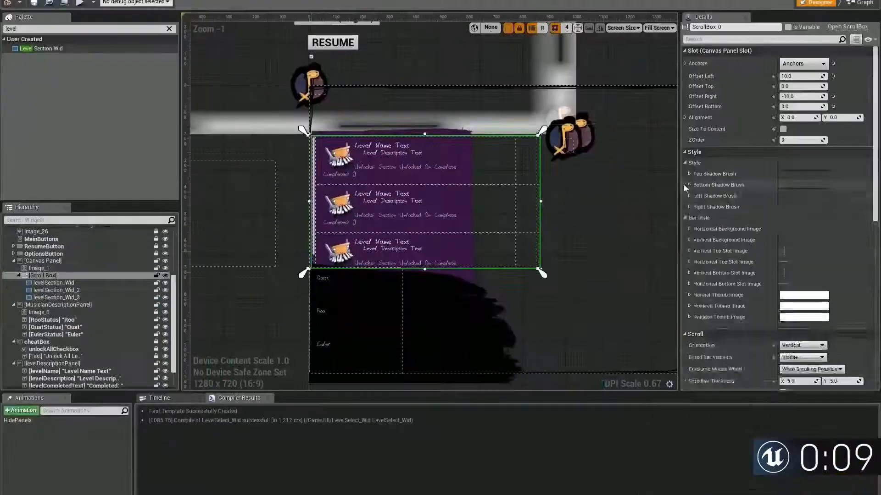
Step: Look through the Scroll Box's shadow brush, bar style, scroll and render transform settings, and deselect it
left_click(689, 185)
left_click(689, 184)
left_click(689, 174)
scroll(834, 204, "down", 1)
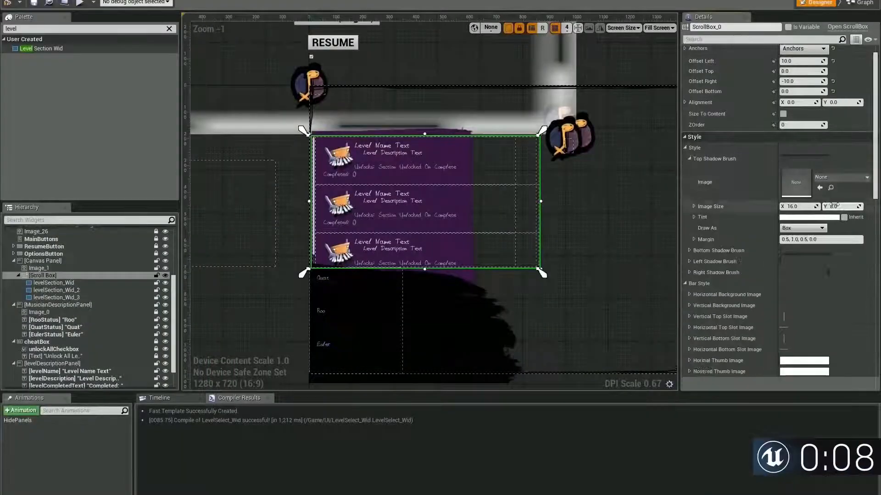
left_click(690, 159)
scroll(706, 230, "down", 3)
scroll(707, 241, "up", 3)
left_click(690, 166)
left_click(689, 166)
scroll(862, 262, "down", 10)
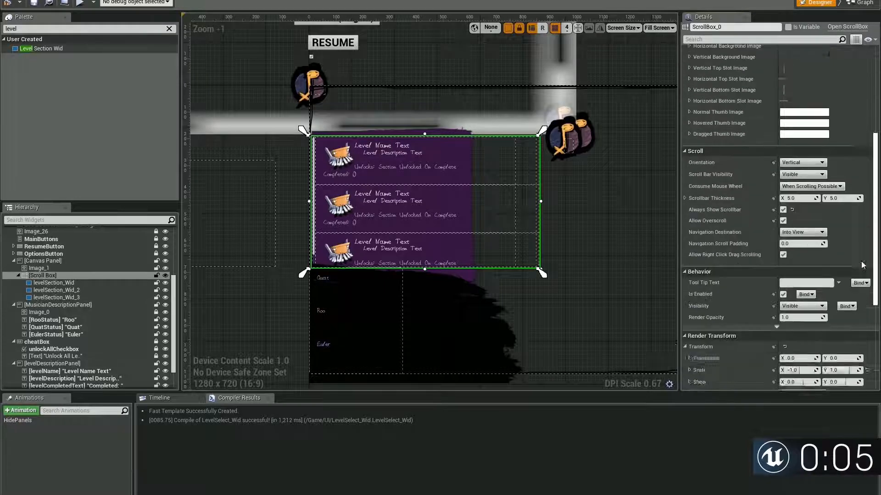
scroll(863, 264, "down", 5)
scroll(853, 220, "up", 10)
left_click(272, 309)
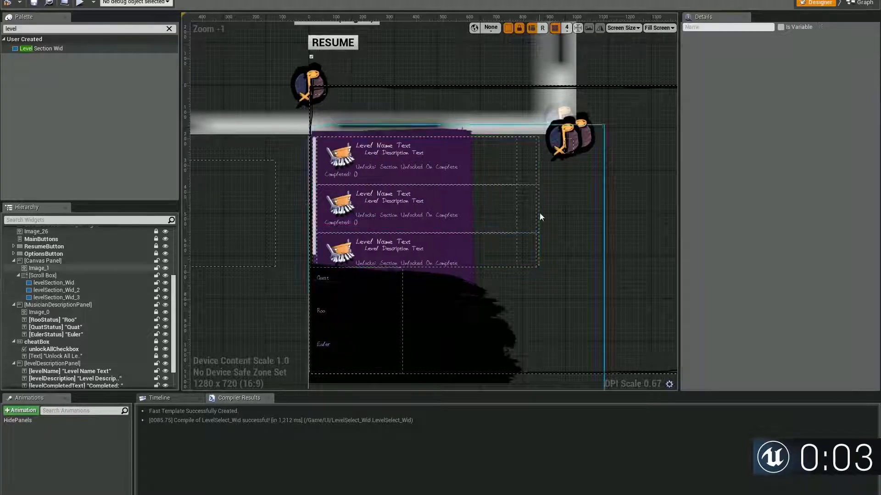
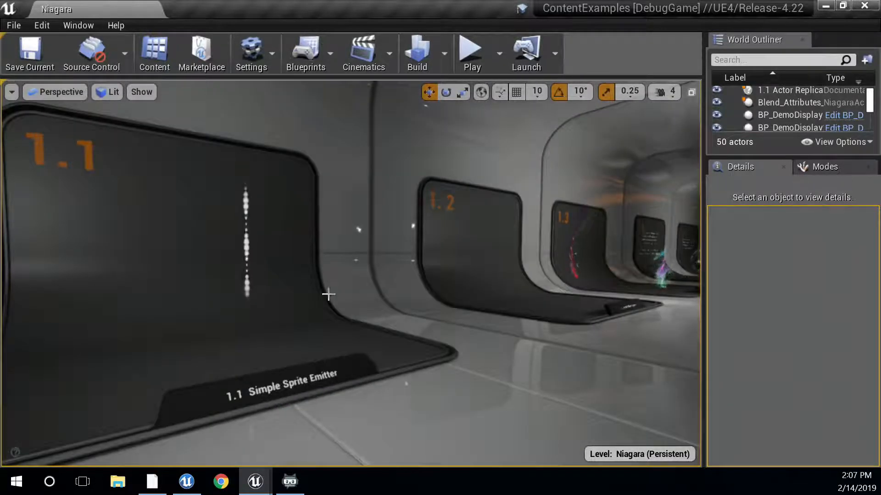
Step: In the Niagara content examples level, view the 1.1 Simple Sprite Emitter display and open its Simple_system in its own window
mouse_move(328, 294)
right_mouse_down()
mouse_move(386, 293)
mouse_move(330, 291)
right_mouse_up()
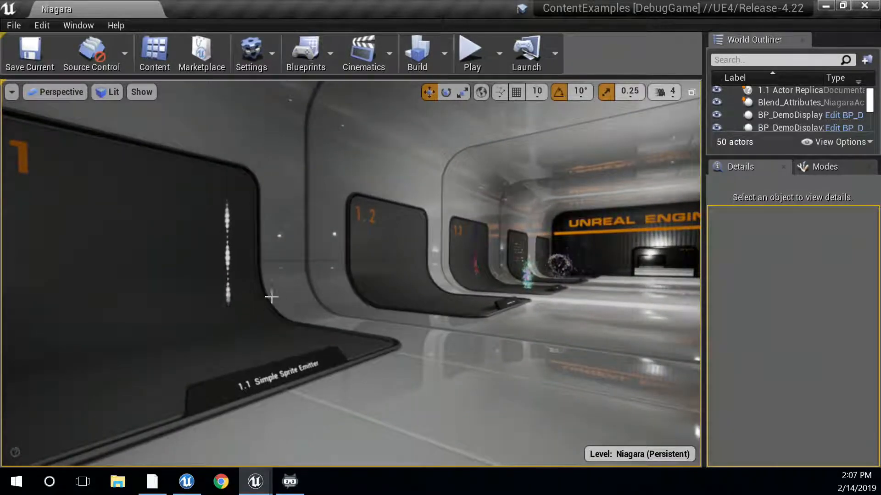
left_click_drag(266, 304, 239, 285)
left_click_drag(318, 313, 317, 312)
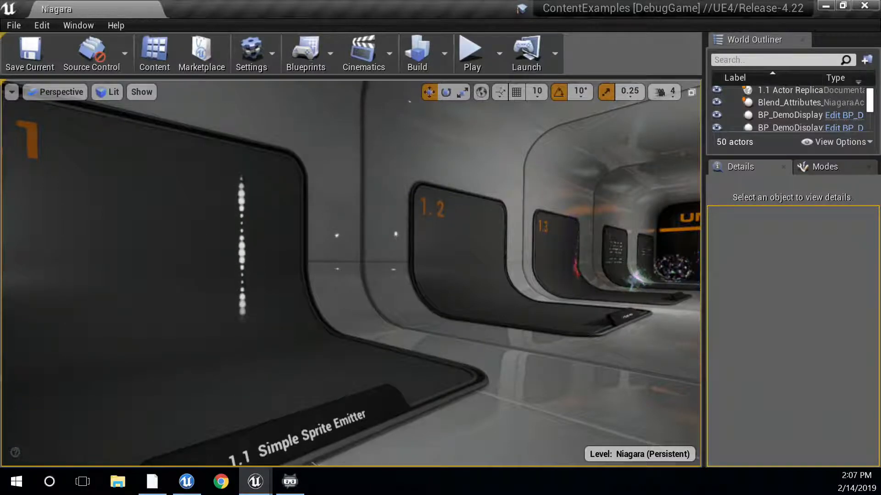
left_click_drag(0, 39, 465, 35)
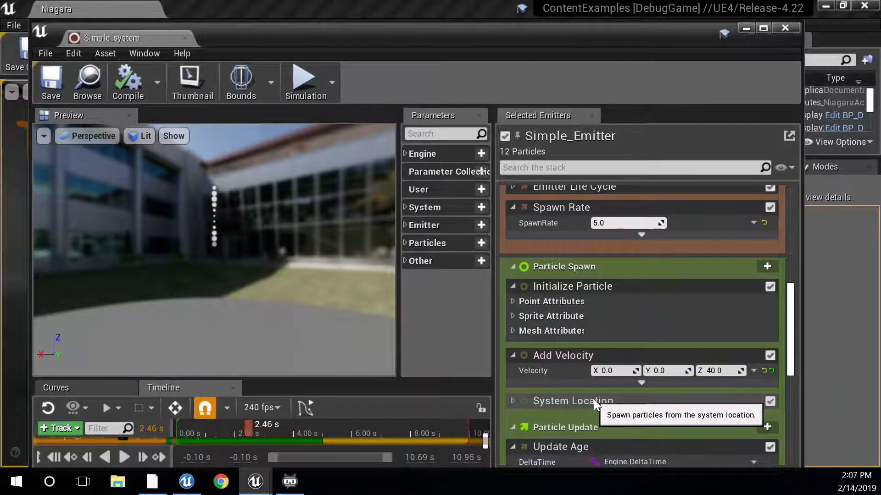
Step: Expand the Mesh, Sprite and Point Attributes of Simple_Emitter's Initialize Particle module and examine its spawn settings
scroll(588, 396, "down", 2)
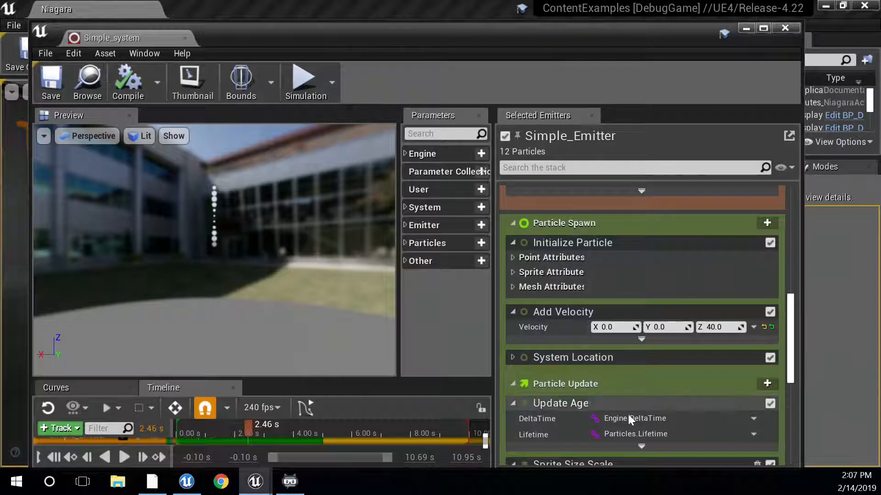
scroll(587, 397, "down", 5)
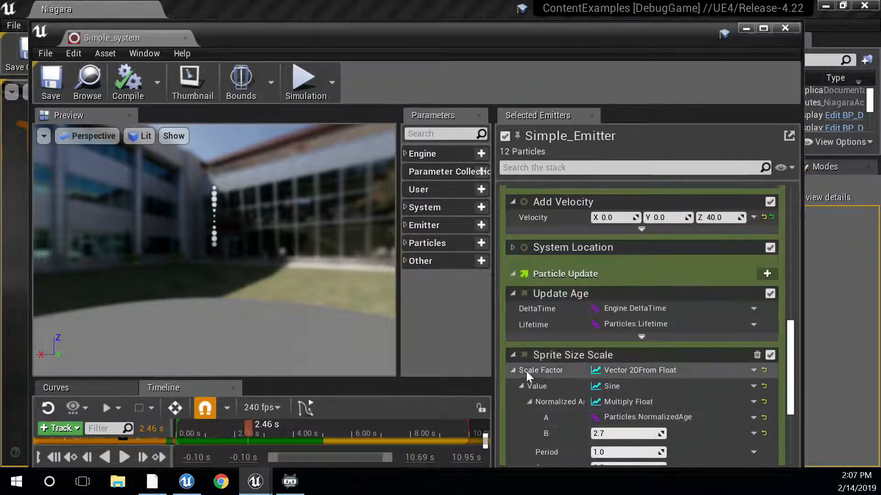
scroll(587, 377, "up", 4)
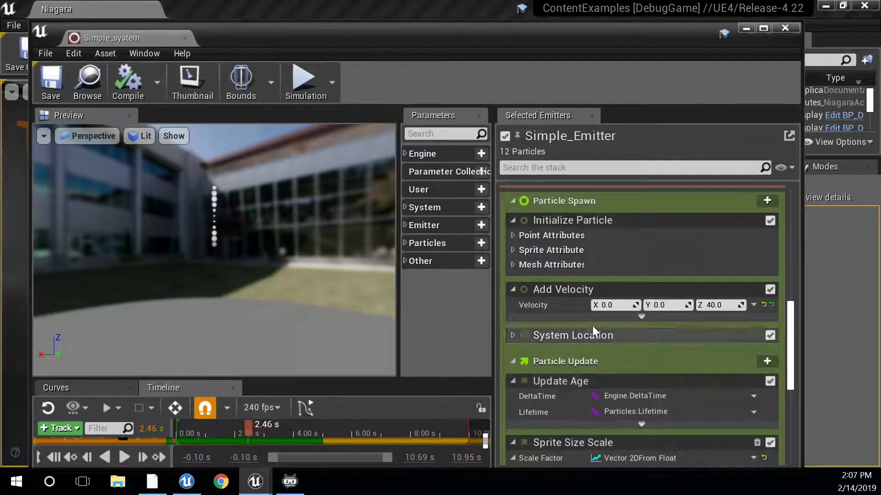
scroll(582, 331, "up", 2)
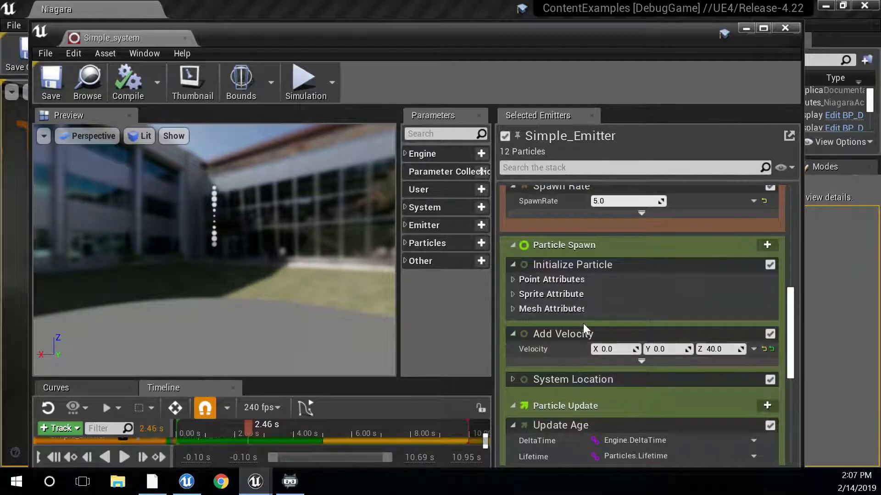
left_click(512, 310)
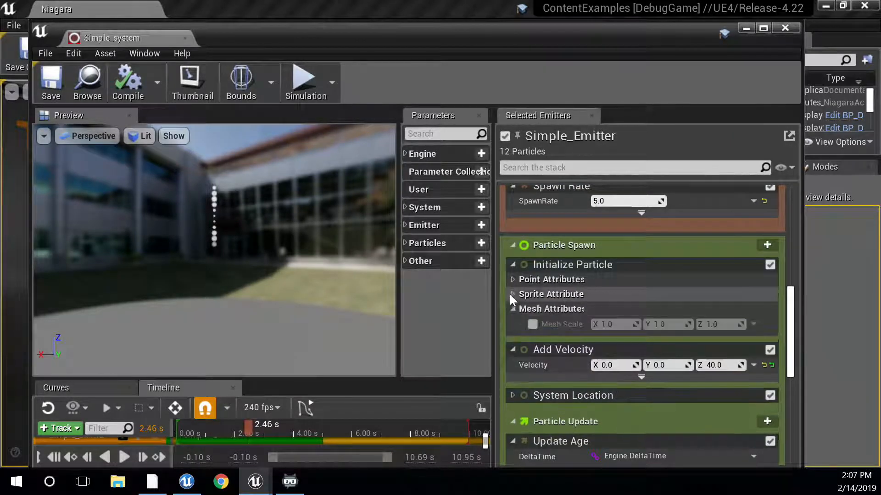
left_click(512, 295)
left_click(511, 280)
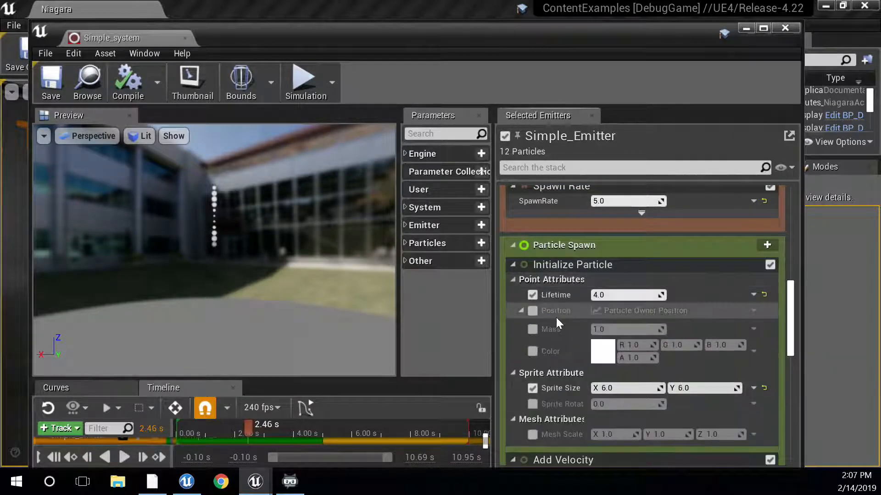
scroll(597, 323, "down", 2)
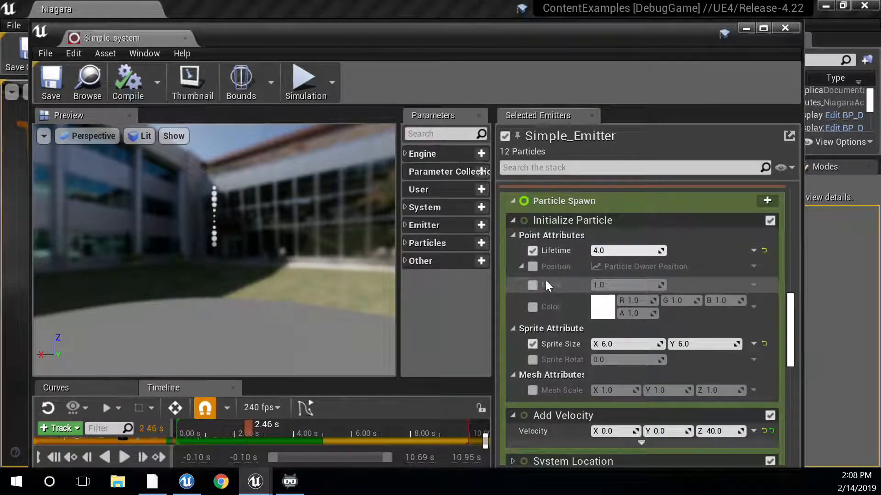
mouse_move(577, 294)
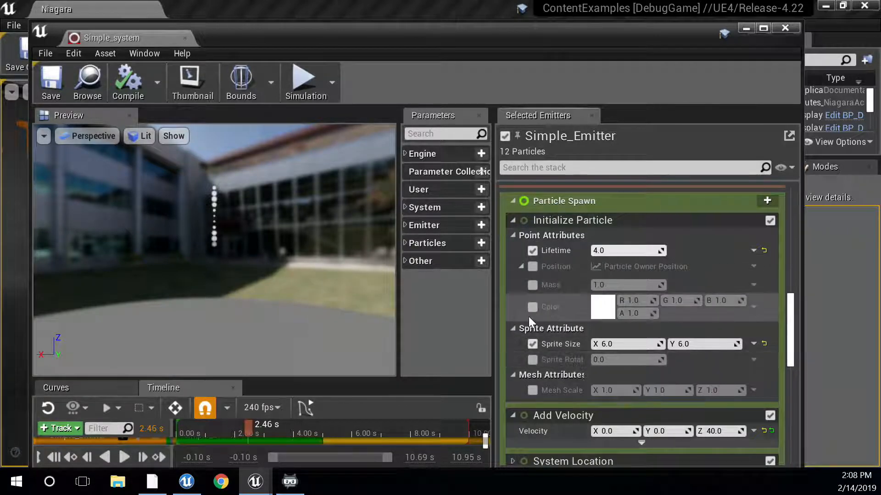
scroll(573, 321, "down", 3)
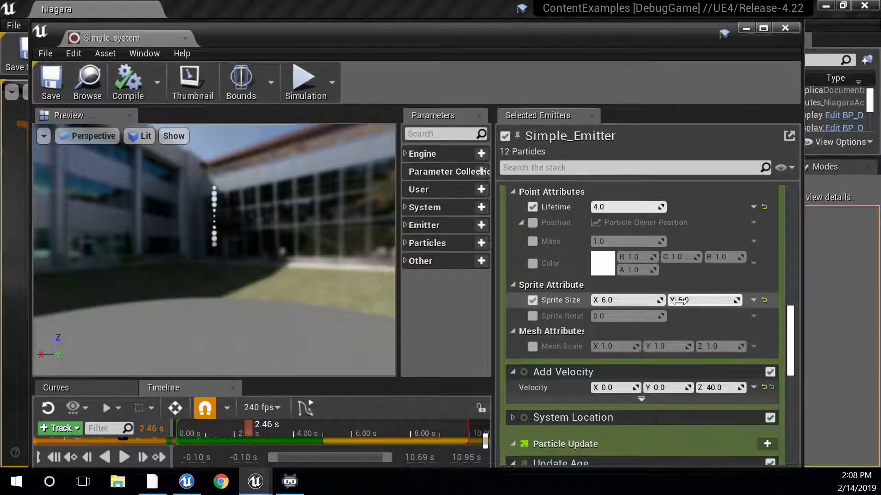
scroll(597, 326, "up", 2)
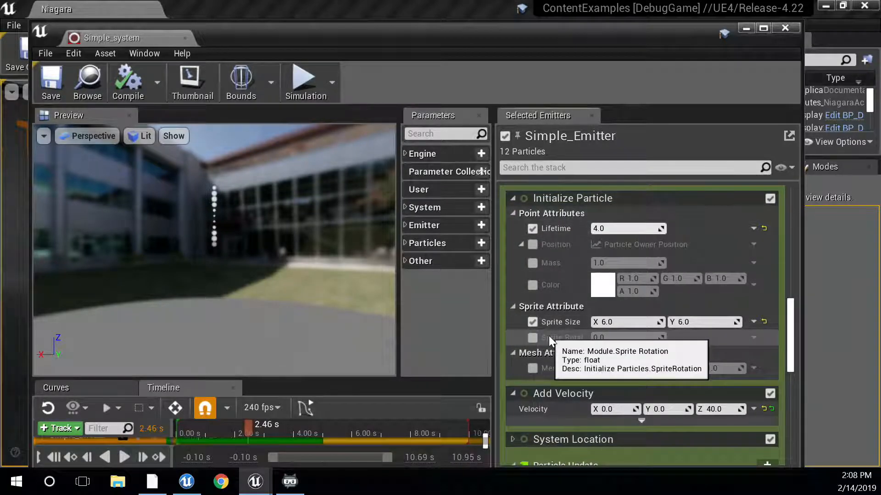
Step: Collapse the Initialize Particle module and look over the remaining Particle Spawn and Particle Update modules
left_click(513, 198)
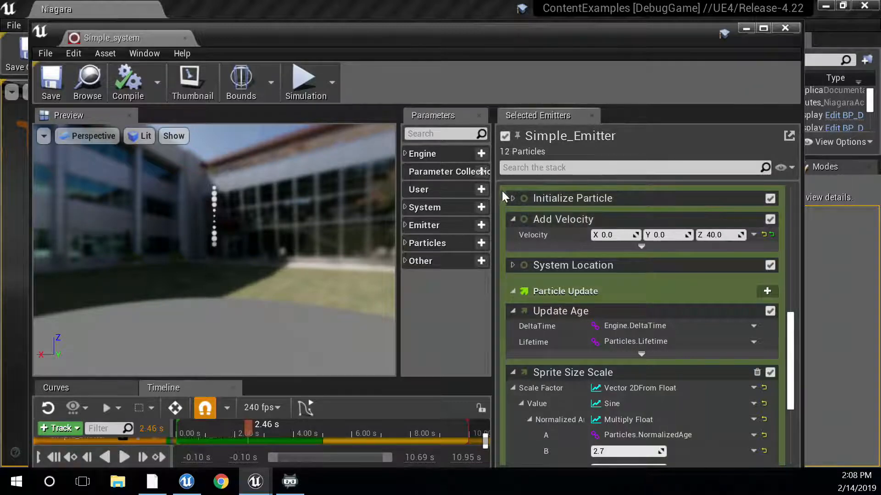
left_click(513, 198)
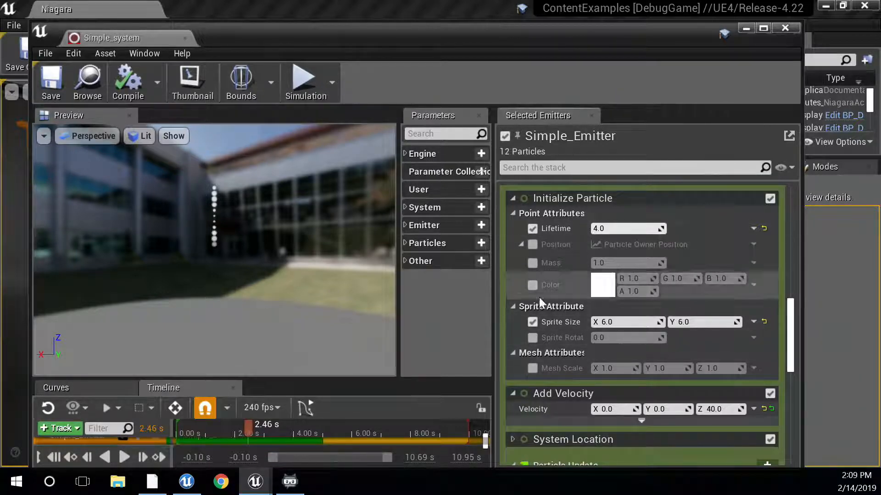
left_click(513, 198)
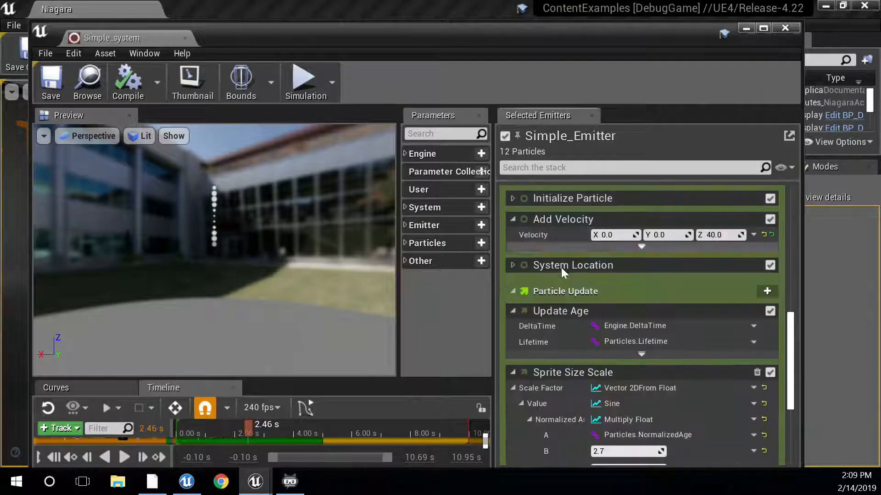
scroll(573, 279, "down", 2)
scroll(574, 279, "down", 2)
scroll(538, 281, "up", 2)
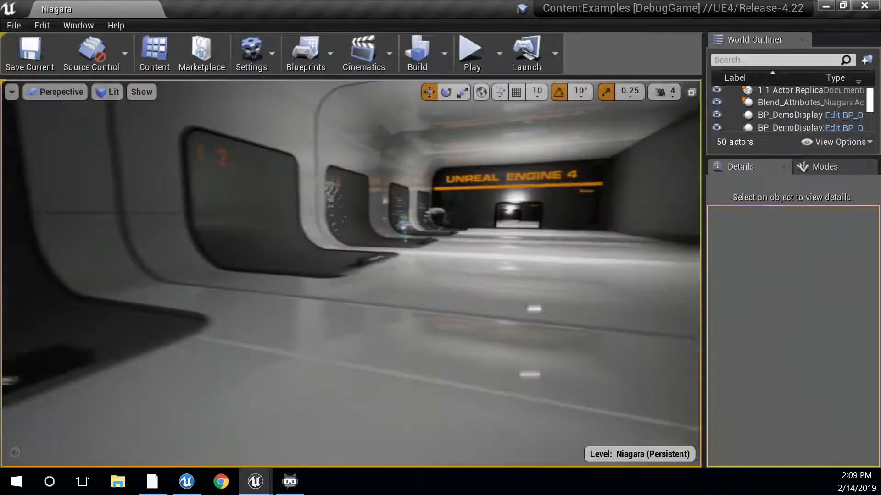
Step: Fly through the Niagara level past the 1.4 Sprite Facing and 1.5 displays to the 2.1 Static Beams display
key("w")
right_click_drag(351, 273, 546, 259)
right_click_drag(387, 339, 201, 372)
right_click_drag(361, 357, 537, 354)
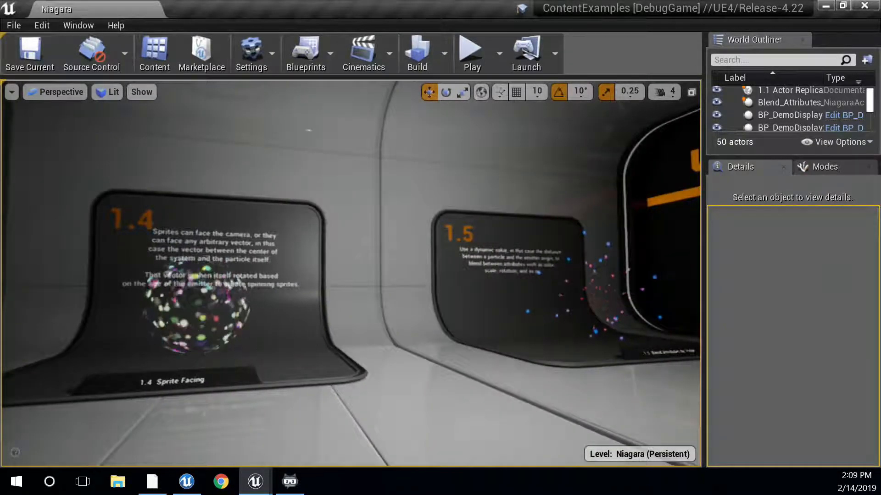
right_click_drag(404, 367, 328, 316)
key("w")
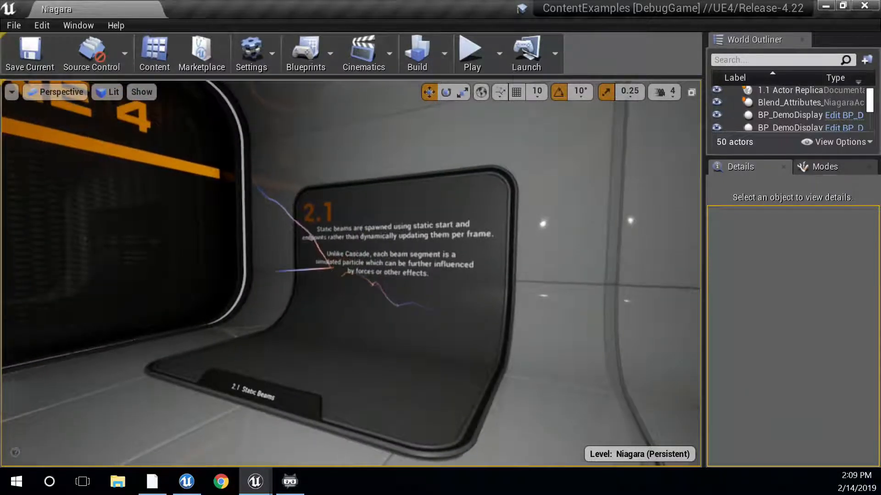
Step: Examine the 2.1 Static Beams display from close up and from farther back
right_click_drag(327, 283, 348, 306)
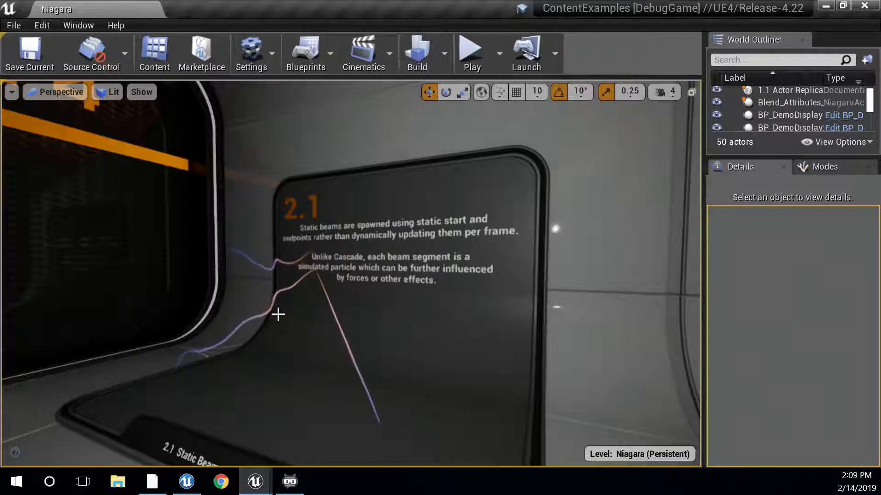
right_click_drag(222, 311, 193, 312)
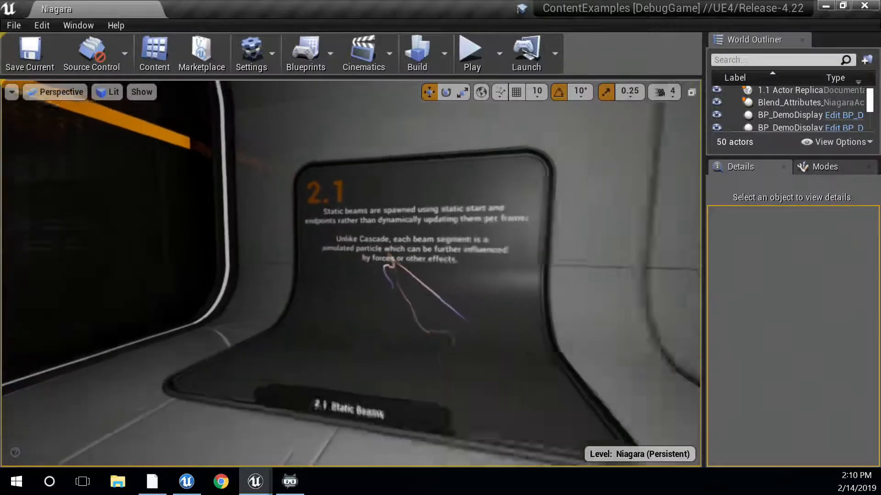
key("w")
right_click_drag(329, 318, 356, 319)
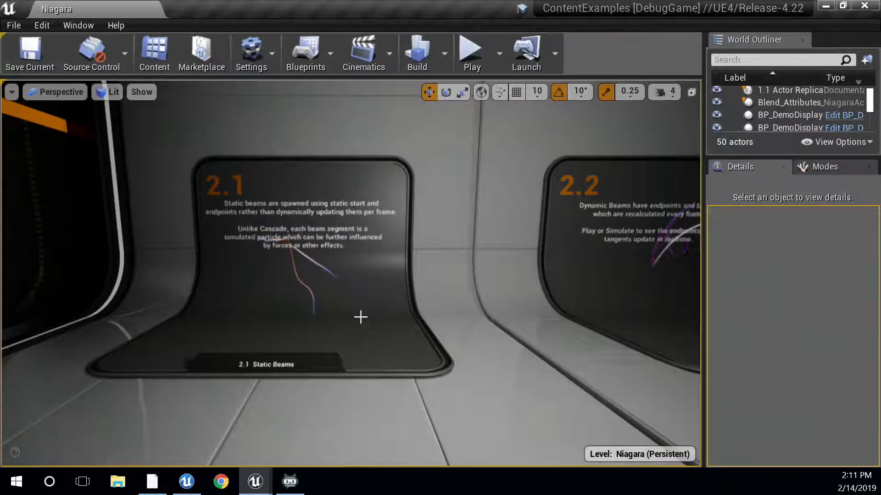
Step: Move on through the level to view the 2.6 Simple Collision and 3.1 Static Mesh Sampling displays
mouse_move(361, 317)
right_mouse_down()
mouse_move(530, 318)
mouse_move(350, 329)
right_mouse_up()
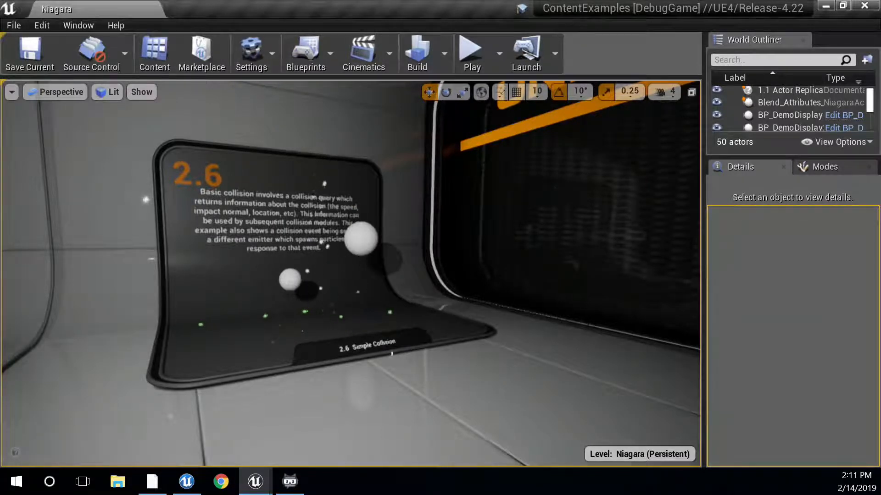
right_click_drag(392, 354, 452, 353)
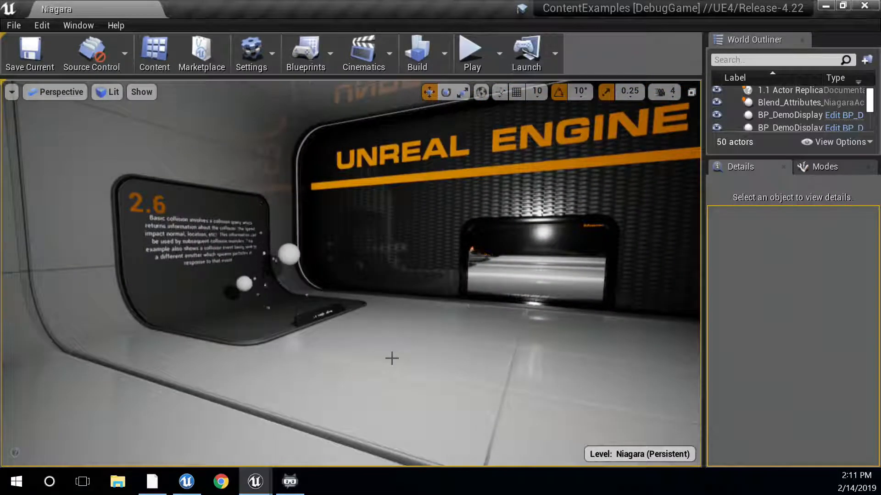
right_click_drag(452, 353, 381, 348)
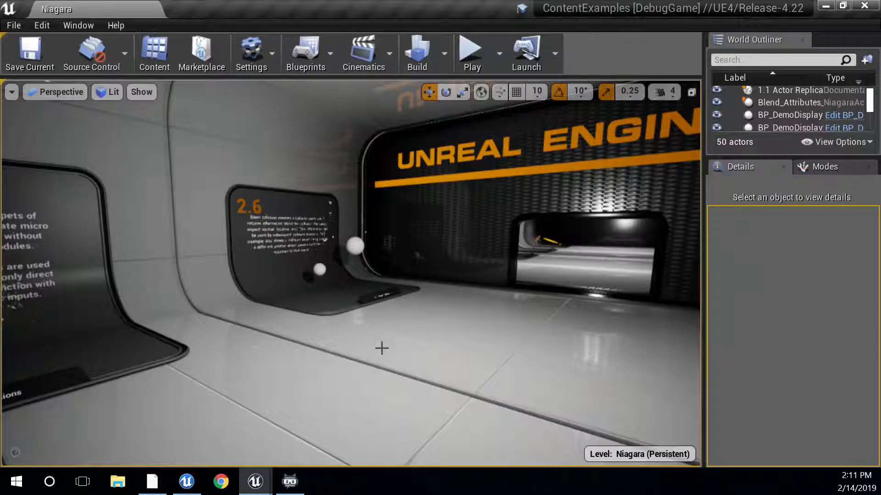
mouse_move(384, 346)
right_mouse_down()
mouse_move(477, 344)
mouse_move(342, 345)
mouse_move(395, 344)
right_mouse_up()
key("w")
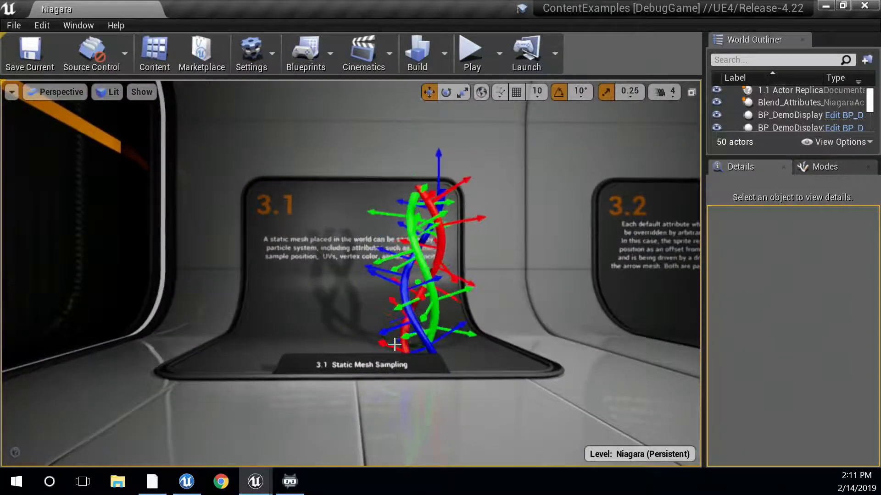
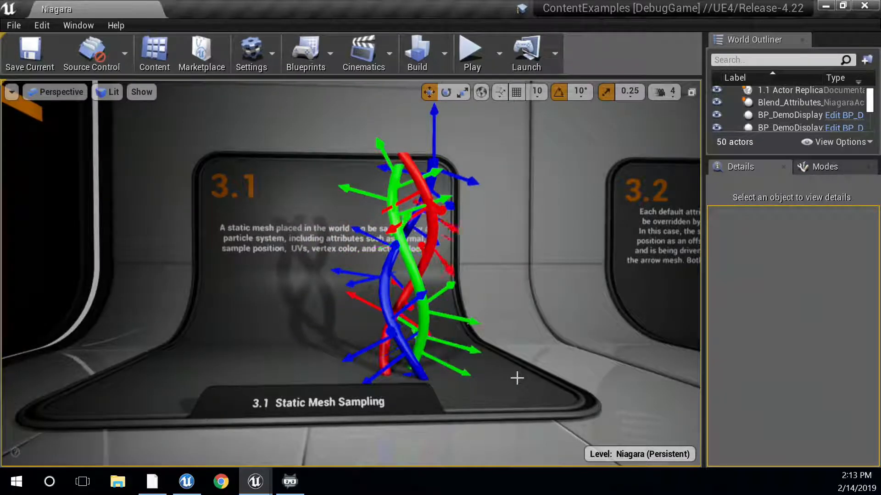
Step: Select the arrow particle system at the 3.1 Static Mesh Sampling display and open SampleStaticMesh_System for inspection
left_click(399, 334)
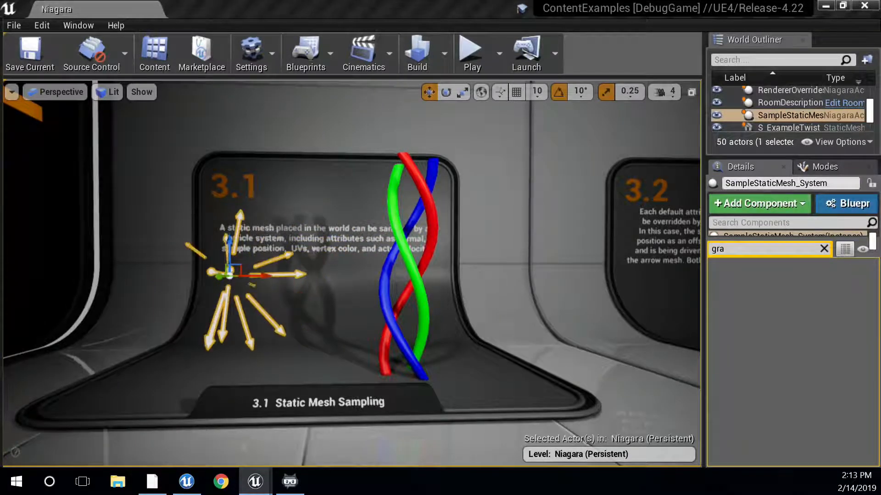
left_click_drag(0, 26, 382, 23)
left_click_drag(313, 282, 275, 283)
Step: Expand the Sample Static Mesh module under SampleStaticMeshEmitter's Particle Spawn to inspect its StaticMesh input
scroll(679, 263, "down", 3)
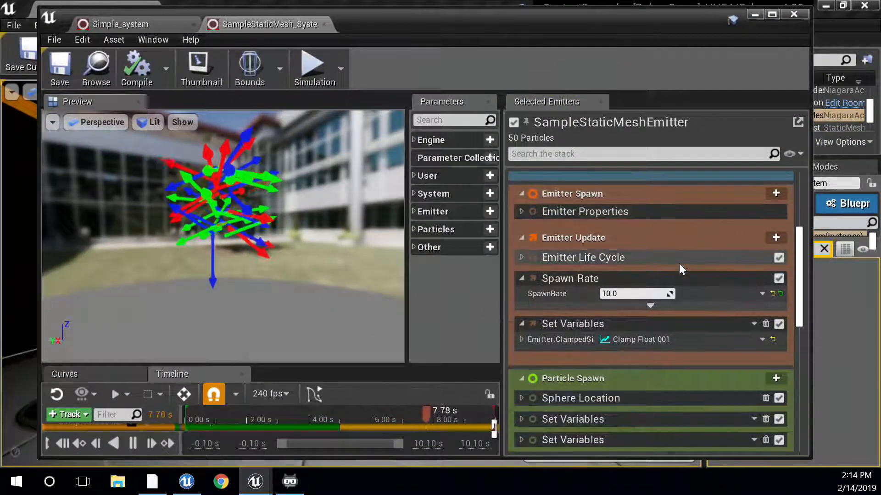
scroll(679, 263, "down", 12)
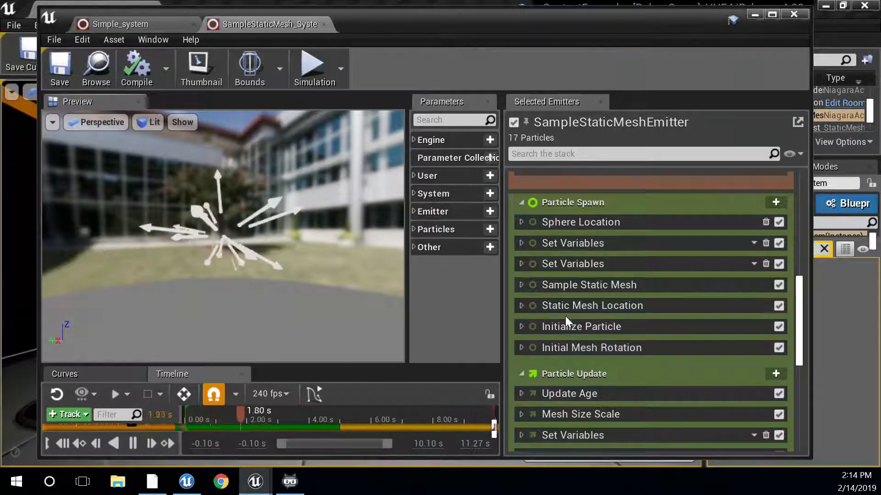
left_click(520, 284)
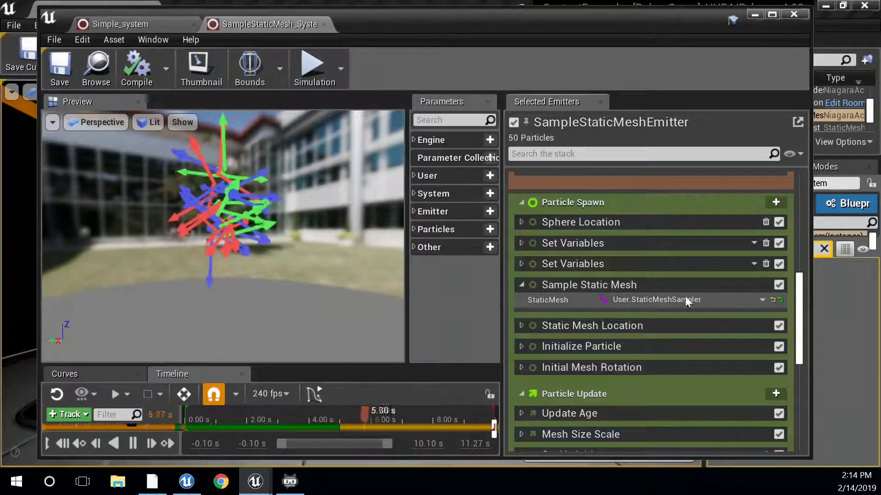
Step: Open the Sample Static Mesh module script and trace Module.StaticMesh from Map Get to the Random Tri Coord node
mouse_move(535, 304)
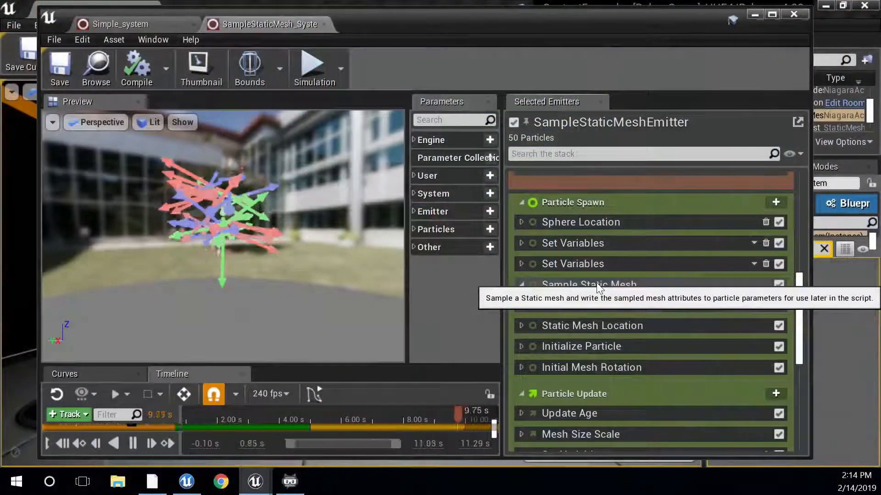
double_click(596, 284)
scroll(596, 321, "up", 4)
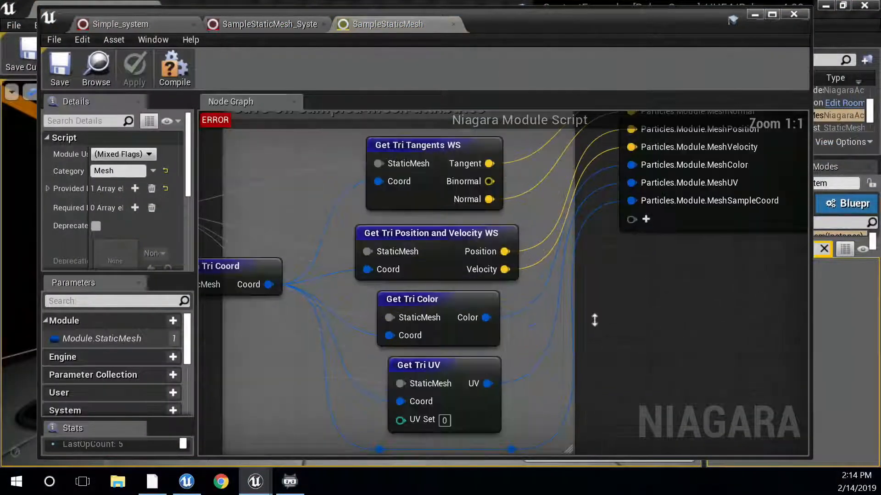
right_click_drag(290, 340, 560, 350)
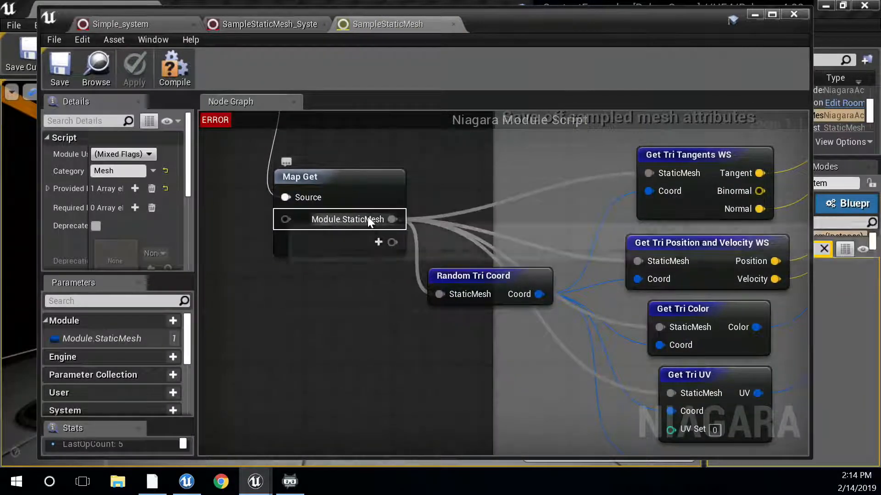
right_click_drag(578, 210, 524, 185)
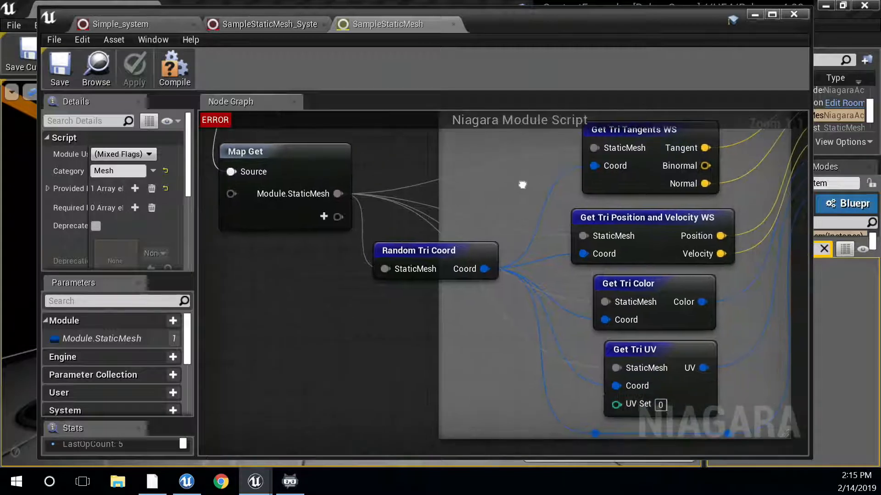
left_click(429, 254)
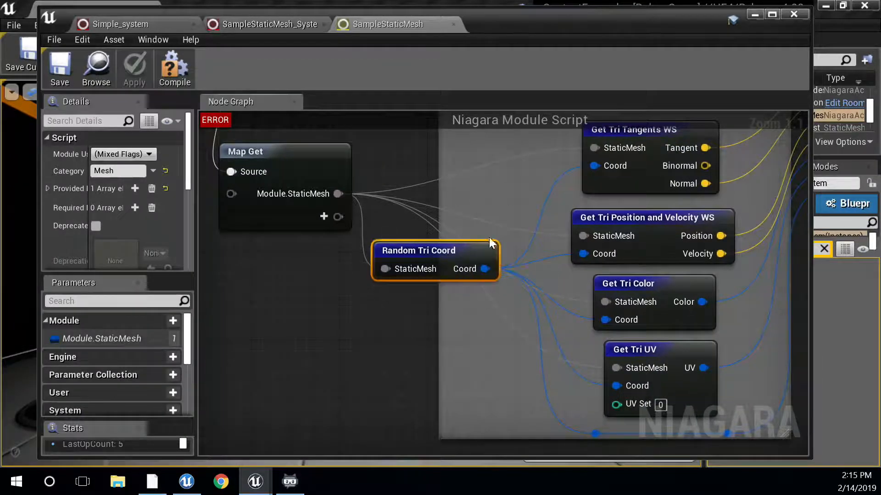
Step: Examine the Get Tri Tangents, Position and Velocity, Color and UV nodes that sample the mesh attributes
right_click_drag(477, 199, 375, 246)
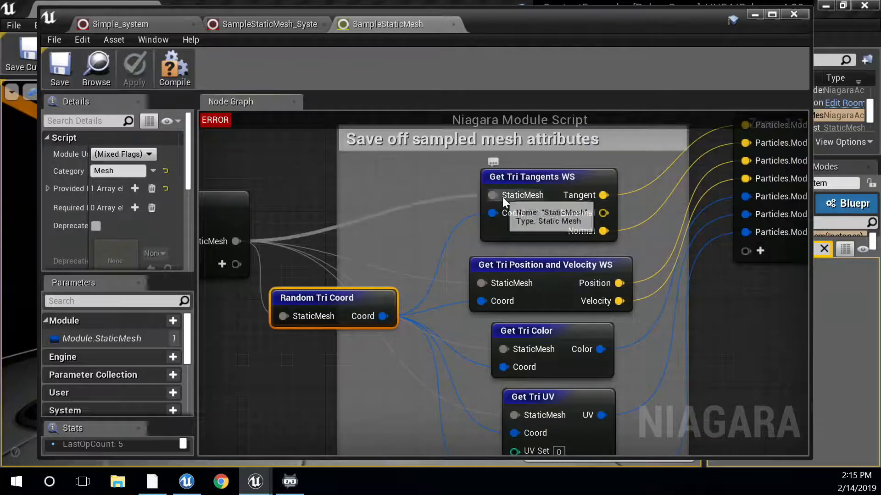
right_click_drag(705, 301, 589, 226)
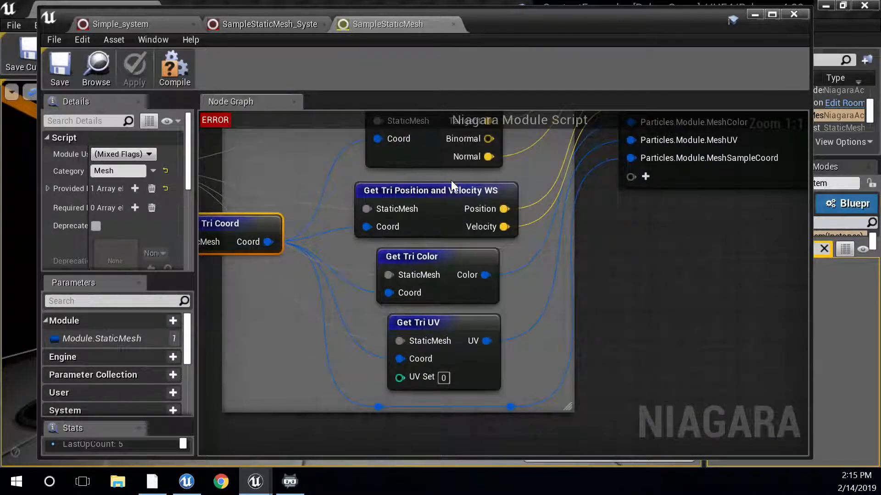
right_click_drag(450, 178, 437, 222)
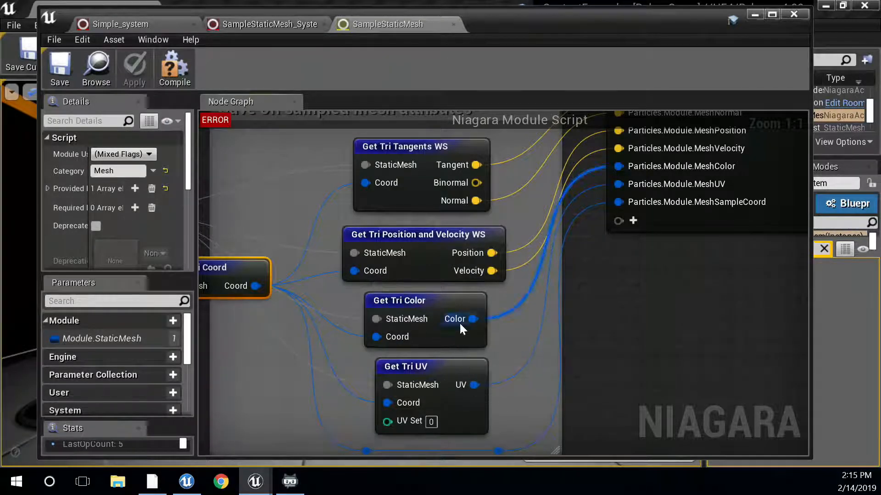
right_click_drag(560, 353, 544, 295)
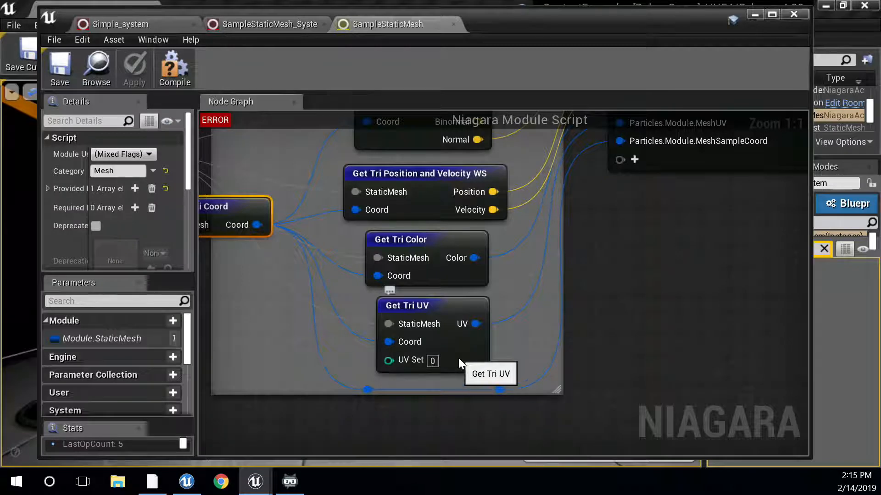
Step: Check the module's place in the SampleStaticMeshEmitter stack and inspect the mesh attributes written by the script's Map Set node
left_click(272, 21)
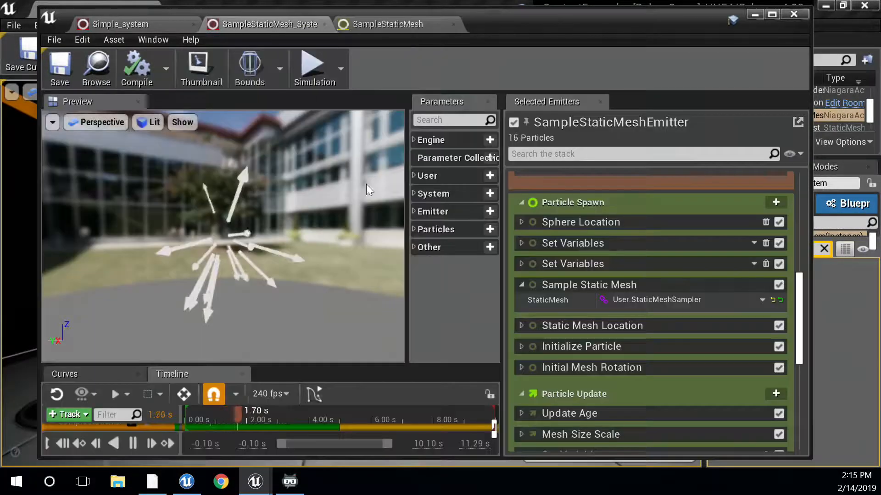
scroll(584, 294, "down", 2)
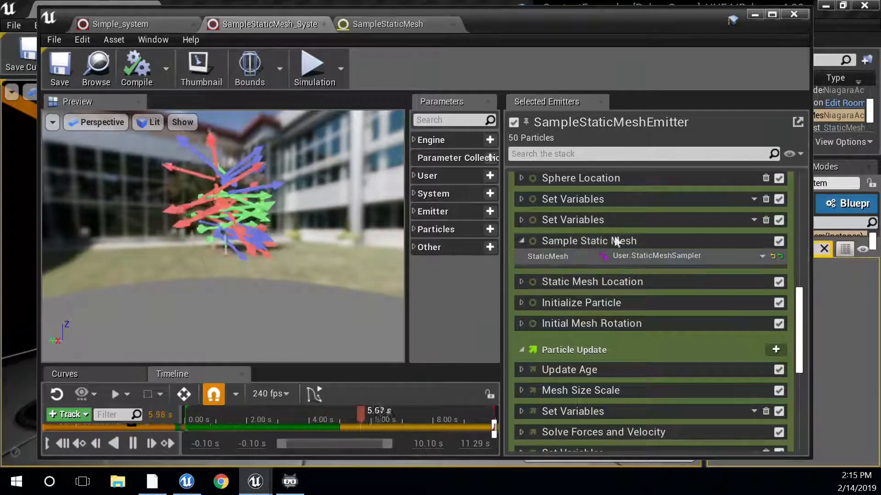
left_click(384, 24)
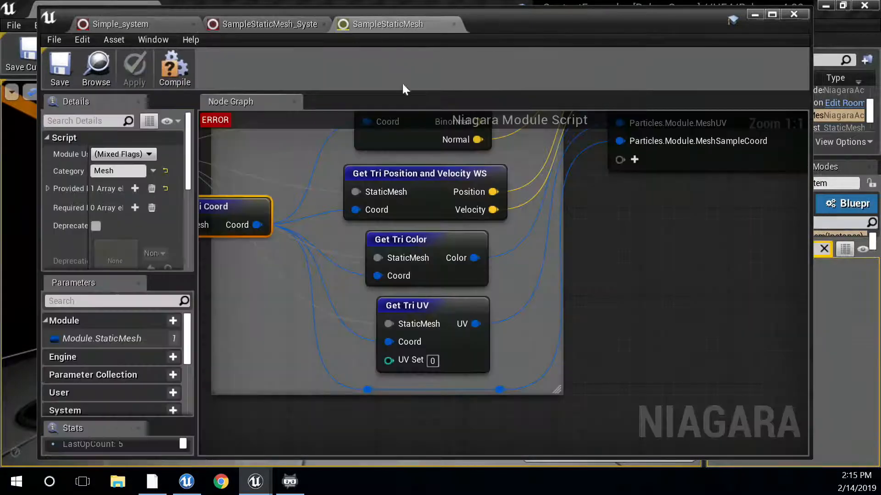
right_click_drag(640, 232, 468, 403)
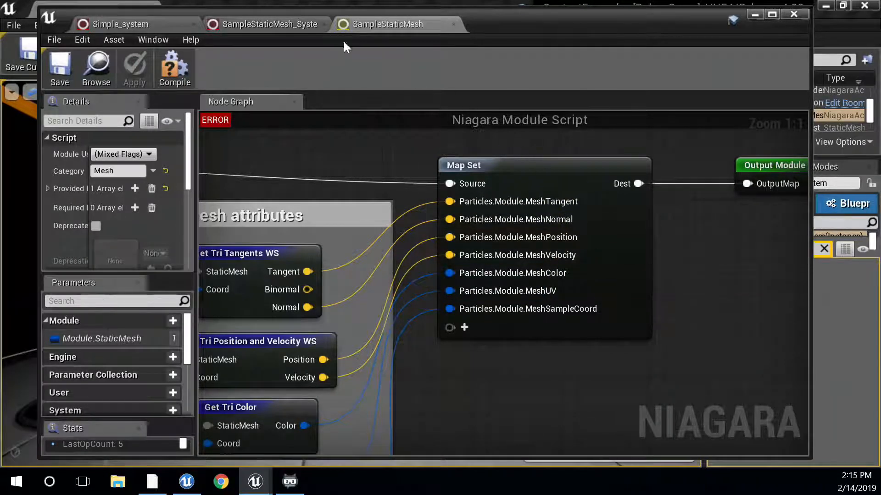
Step: Open the Static Mesh Location module's script from the emitter stack and inspect its Module.Sampled Mesh Position input
left_click(265, 22)
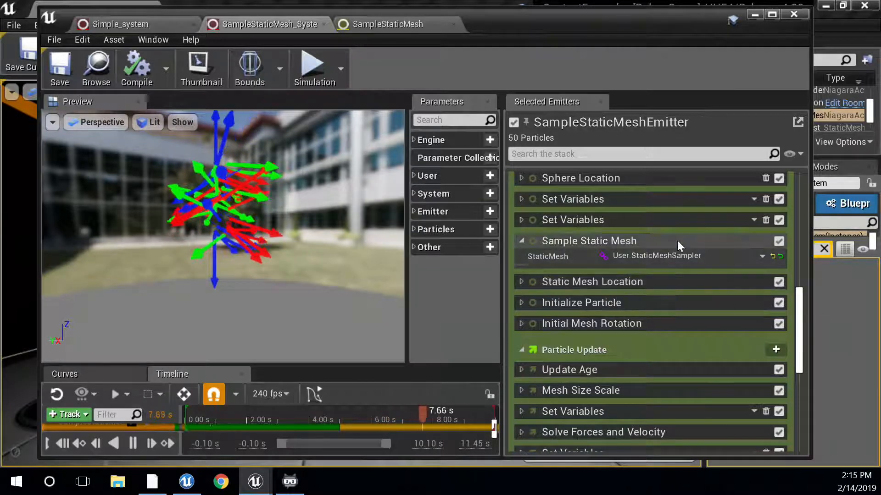
double_click(578, 282)
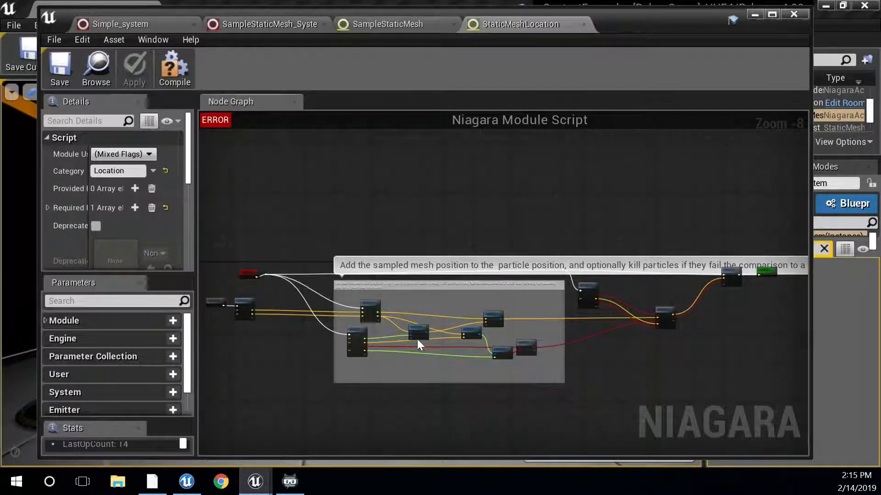
scroll(405, 336, "up", 8)
right_click_drag(315, 251, 494, 248)
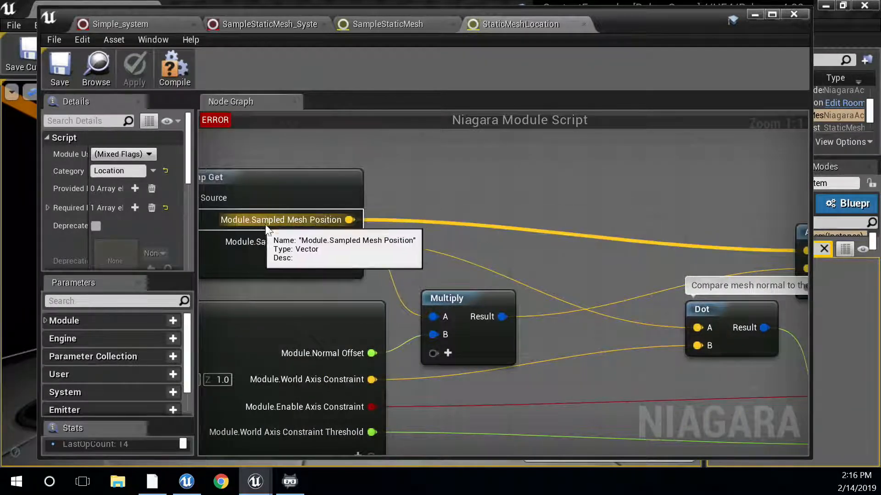
Step: Follow the StaticMeshLocation graph through to its Map Set node and examine the Particles.Position output
scroll(610, 199, "down", 2)
right_click_drag(610, 199, 127, 205)
scroll(555, 274, "down", 1)
right_click_drag(554, 274, 73, 315)
right_click_drag(543, 296, 461, 398)
scroll(423, 436, "up", 2)
right_click_drag(423, 436, 439, 387)
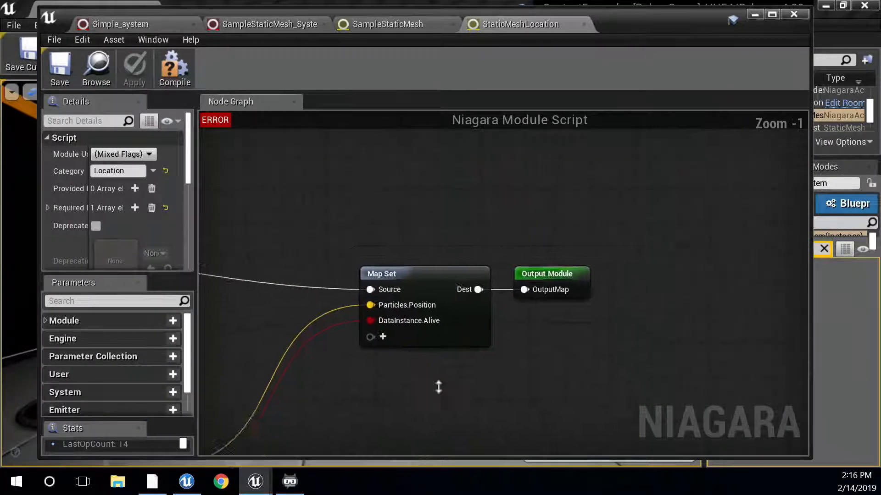
scroll(439, 387, "up", 1)
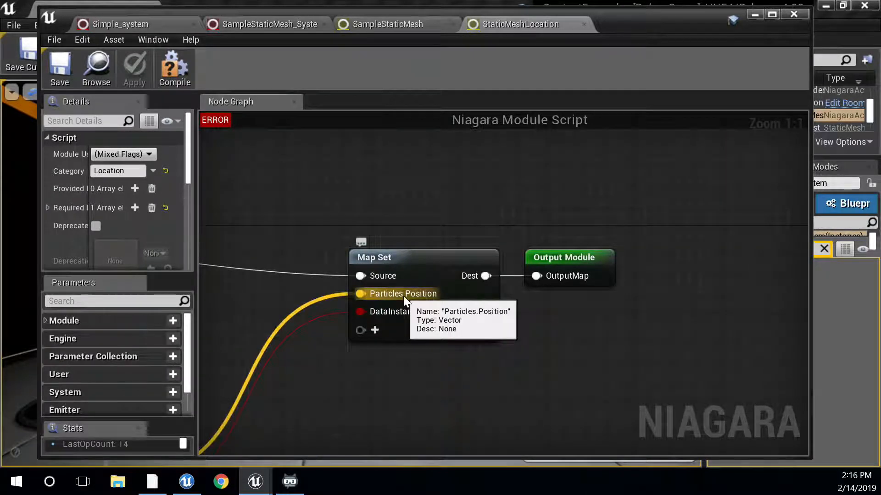
Step: Close the StaticMeshLocation script and expand the first Set Variables module under Particle Update in SampleStaticMeshEmitter
left_click(584, 24)
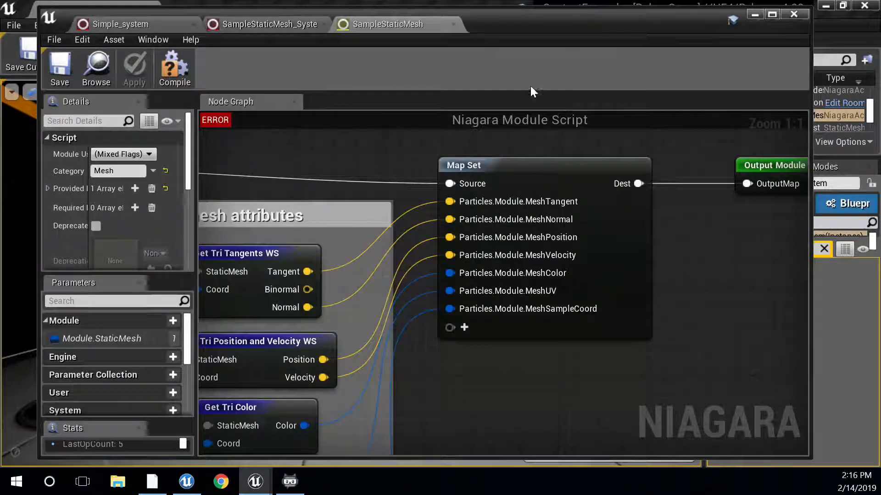
left_click(276, 24)
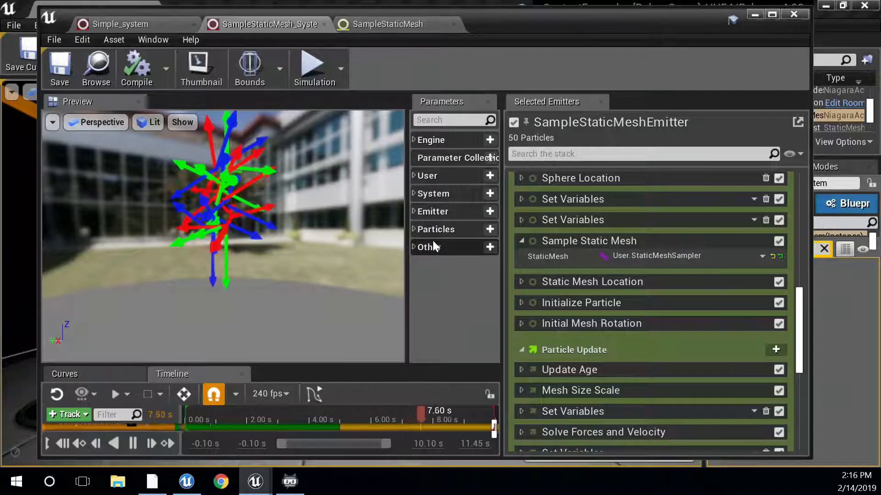
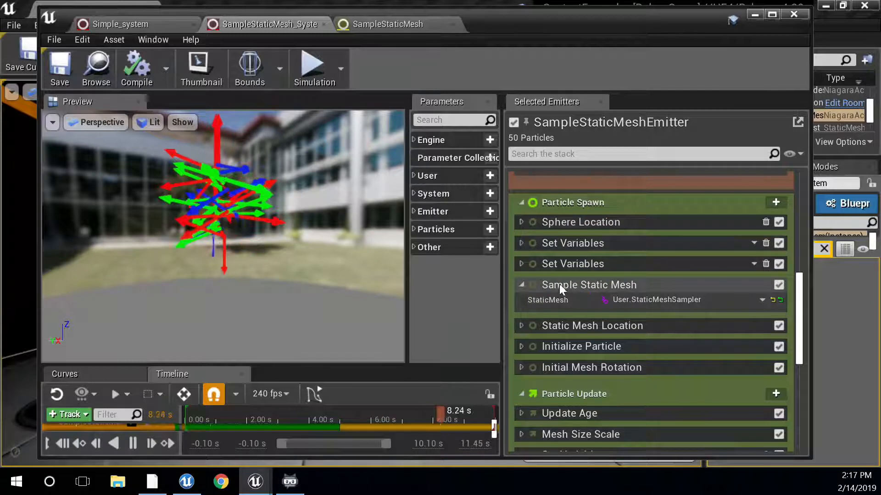
scroll(591, 325, "down", 3)
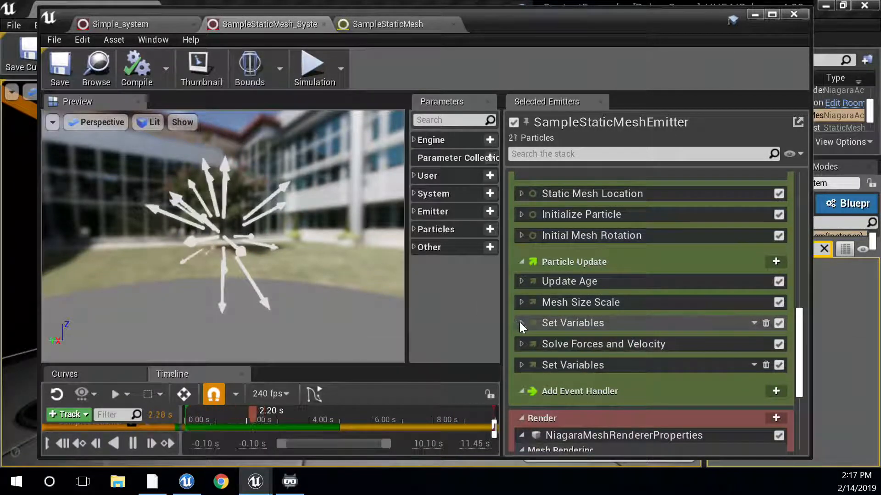
left_click(521, 323)
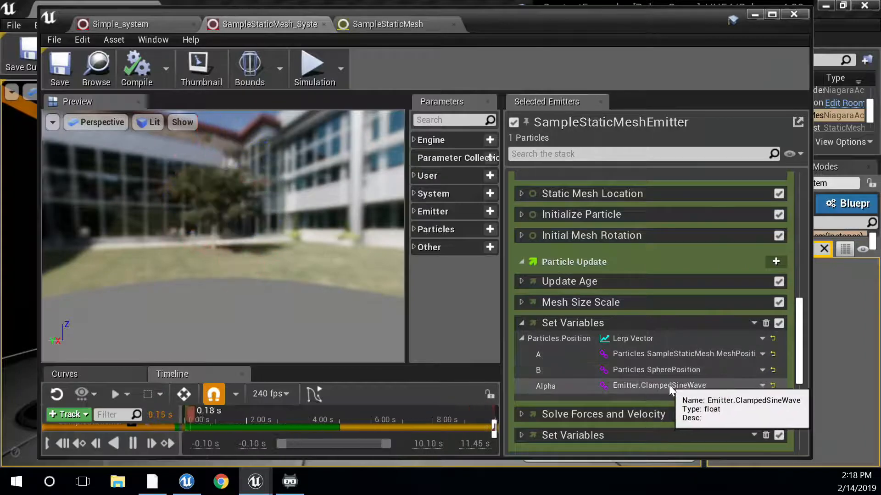
Step: Review the Set Variables module under Emitter Update and relate it to the Lerp Vector inputs driving Particles.Position
scroll(624, 388, "up", 10)
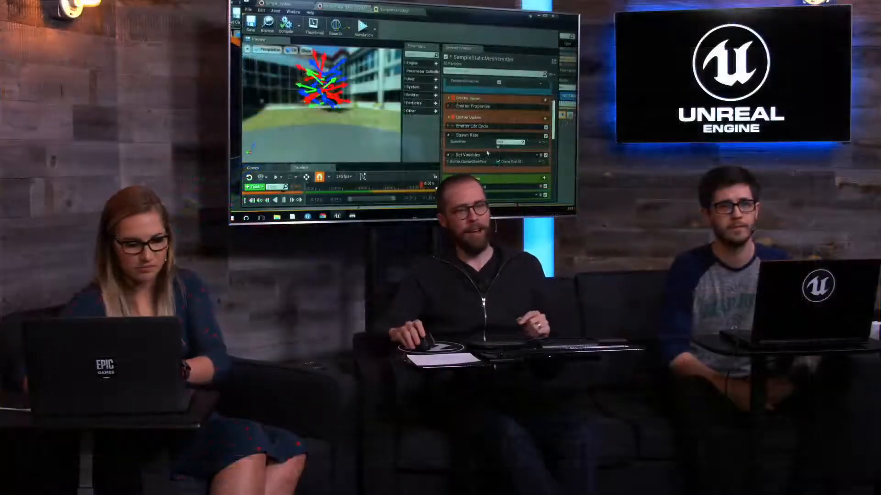
scroll(488, 153, "down", 8)
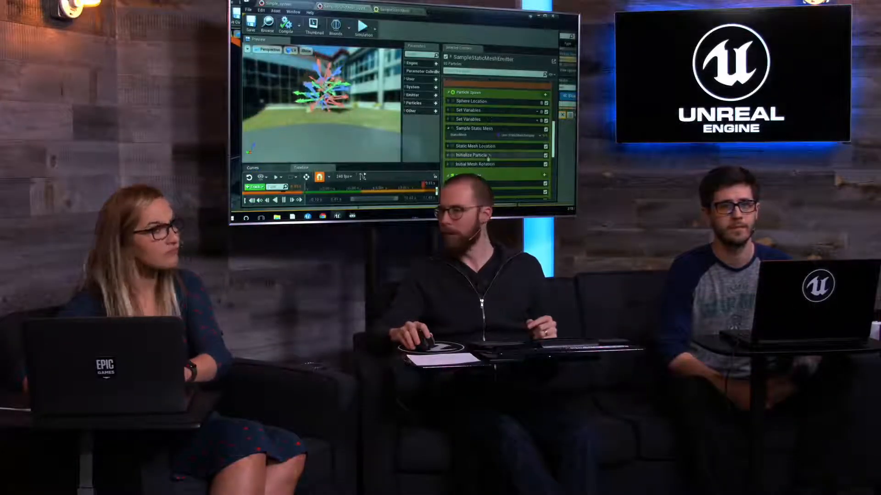
scroll(496, 166, "down", 3)
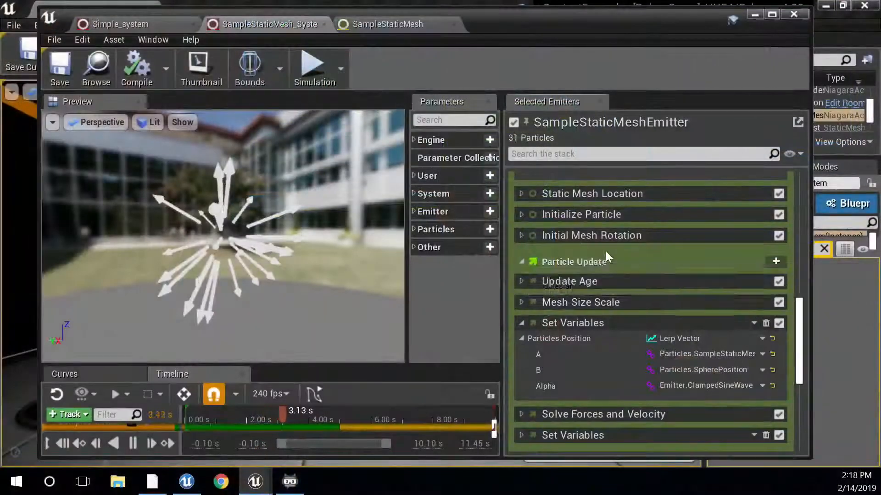
mouse_move(598, 262)
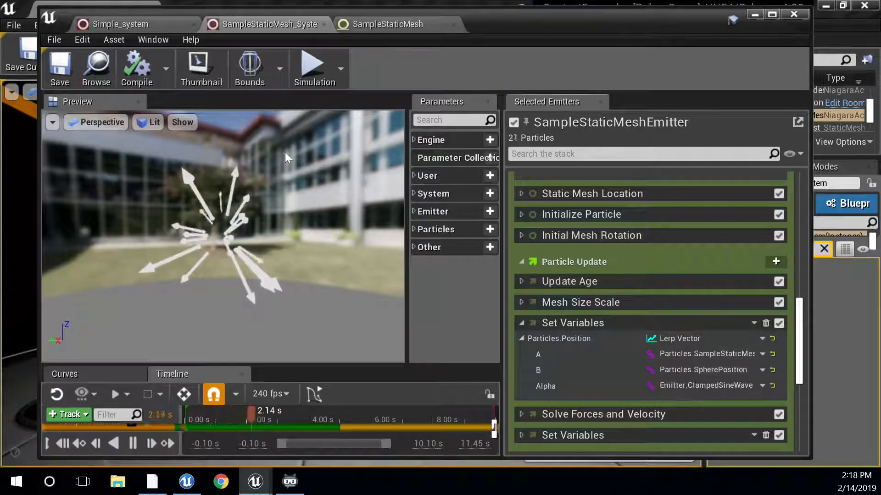
Step: Close the Niagara editor window and move through the level for a close view of the 3.2 Renderer Overrides display
left_click(794, 15)
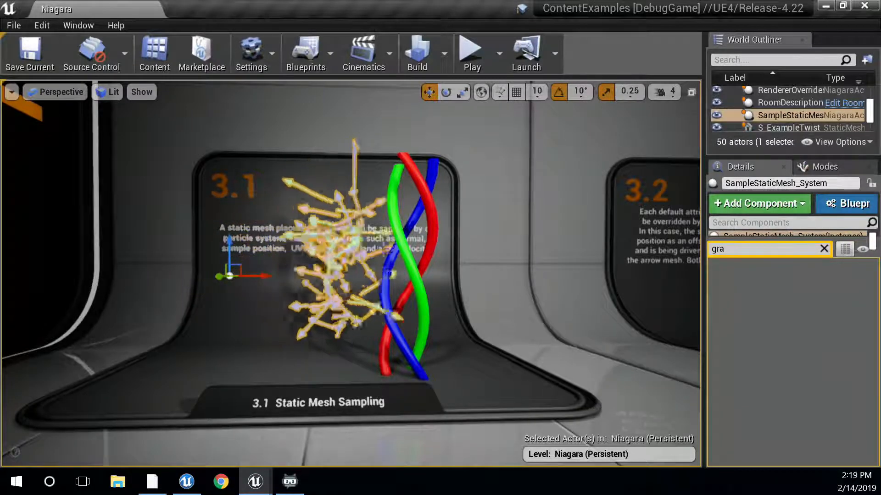
left_click(476, 379)
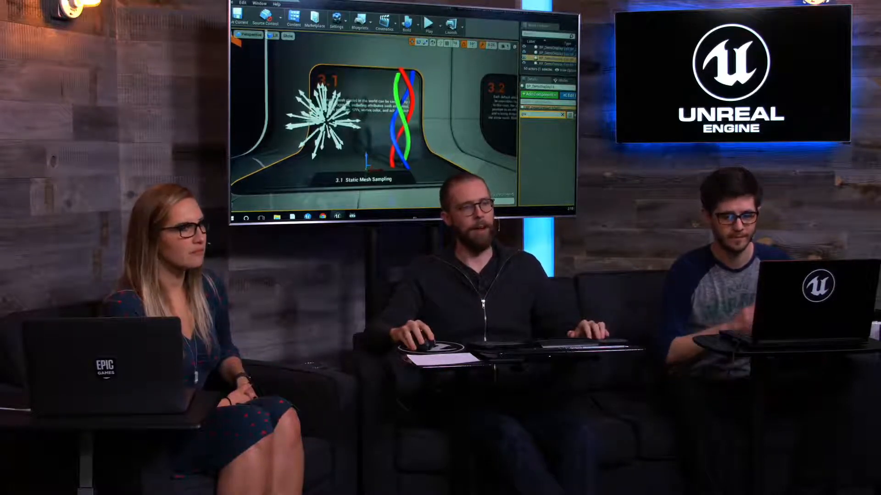
key("d")
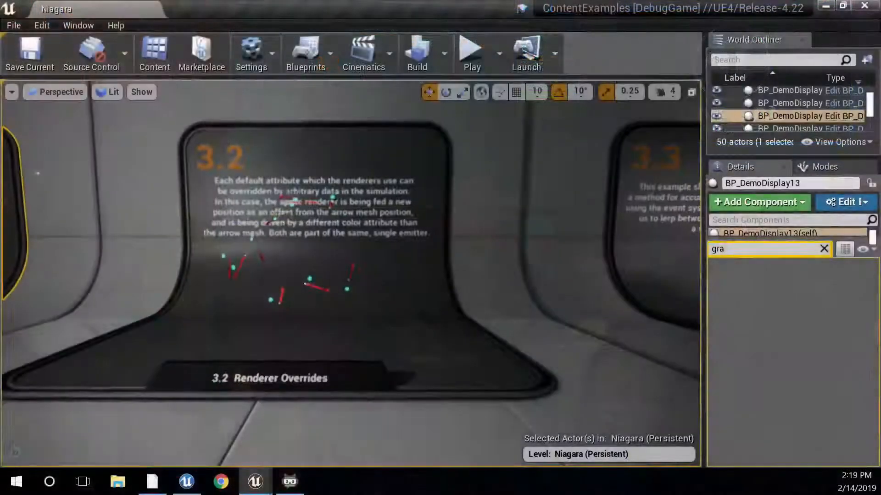
key("w")
key("w")
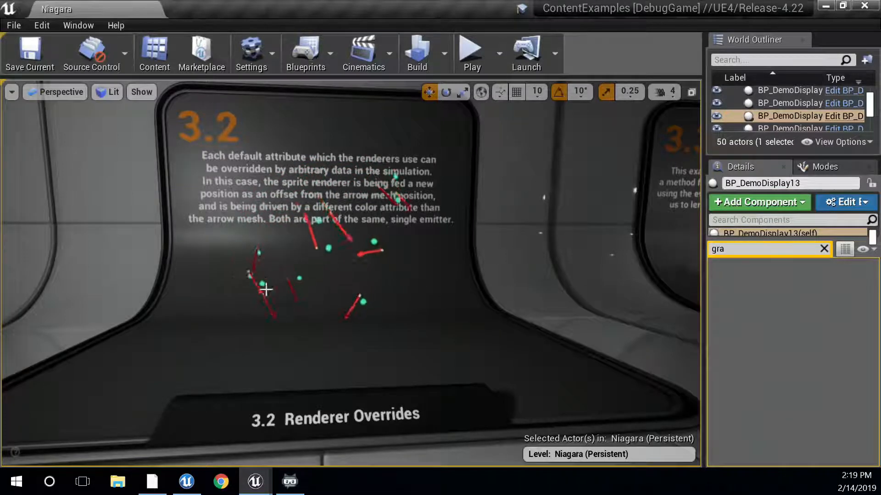
scroll(385, 284, "up", 5)
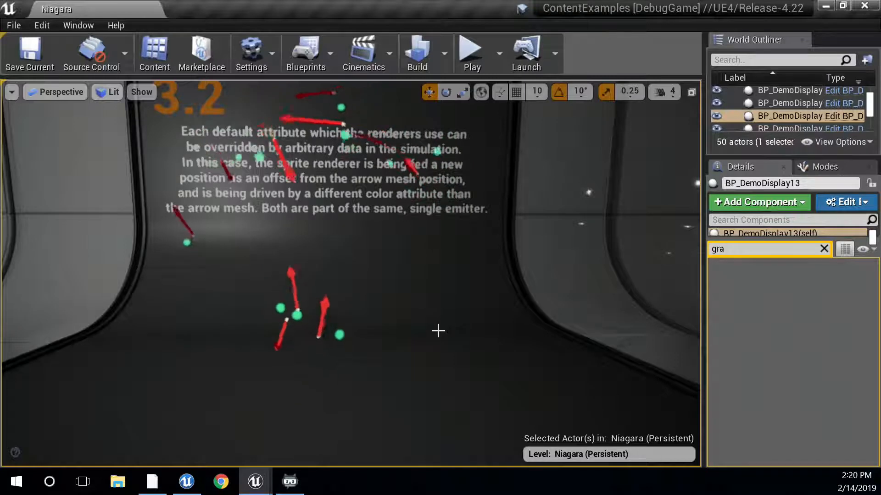
Step: Open the particle system at the 3.2 Renderer Overrides display and inspect its emitter's Initialize Particle settings
left_click(291, 252)
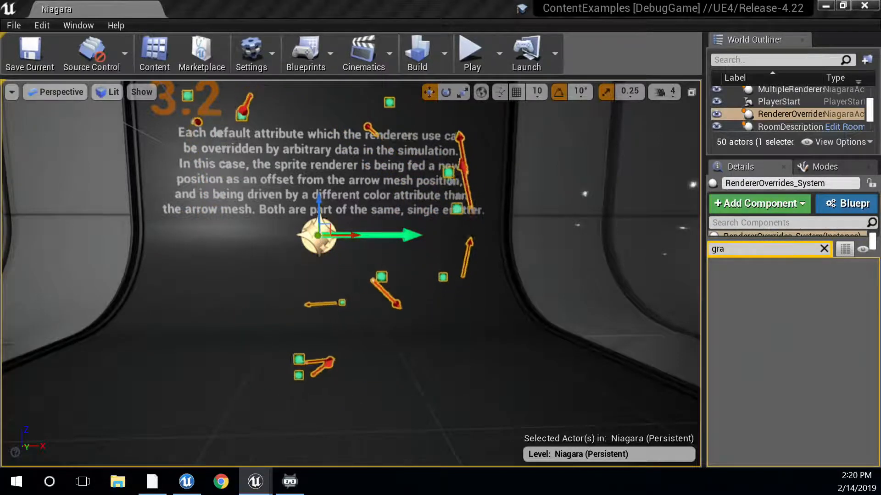
key("ctrl+e")
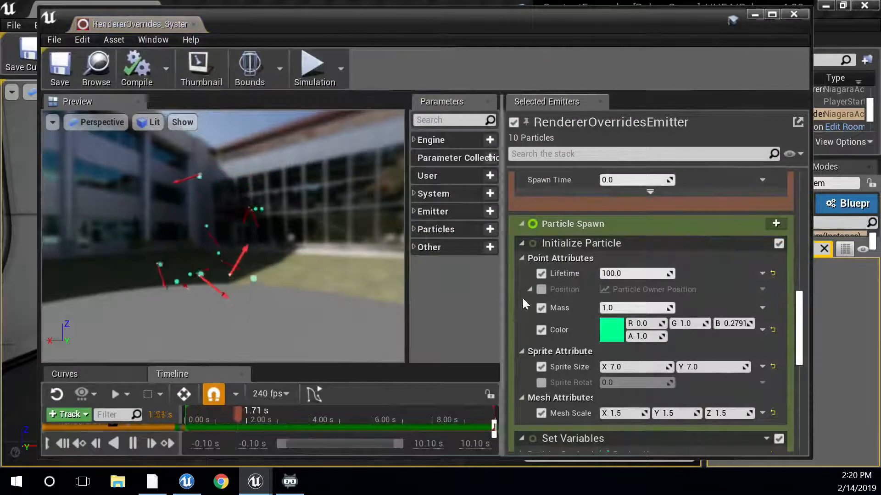
scroll(575, 302, "down", 3)
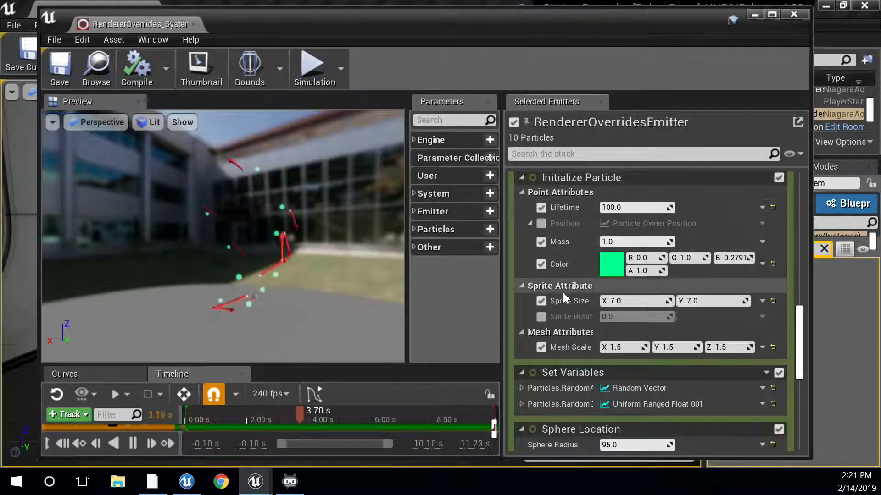
Step: Collapse Sphere Location, review the Particle Update modules in RendererOverridesEmitter, and widen the name column to read the full parameter names
scroll(570, 275, "down", 5)
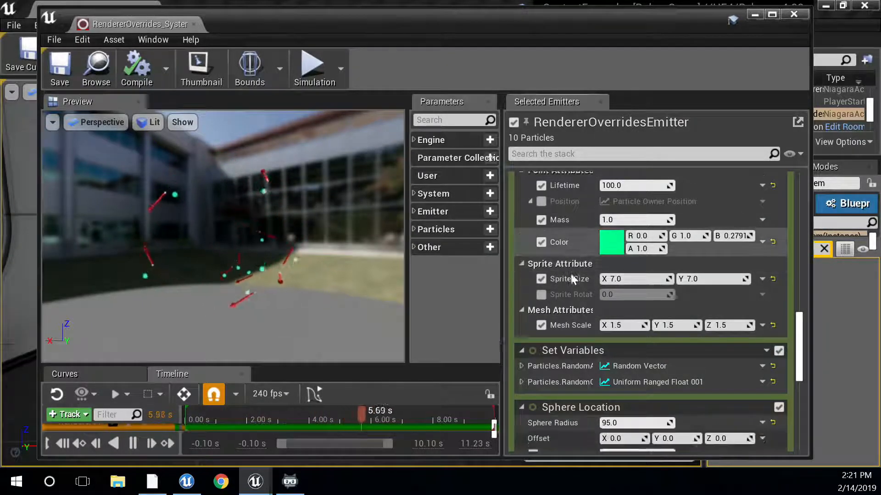
scroll(590, 322, "down", 2)
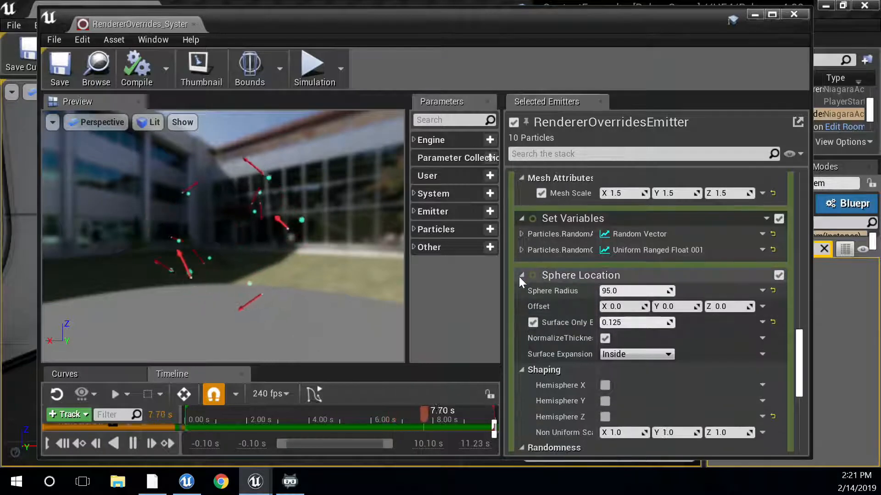
left_click(521, 276)
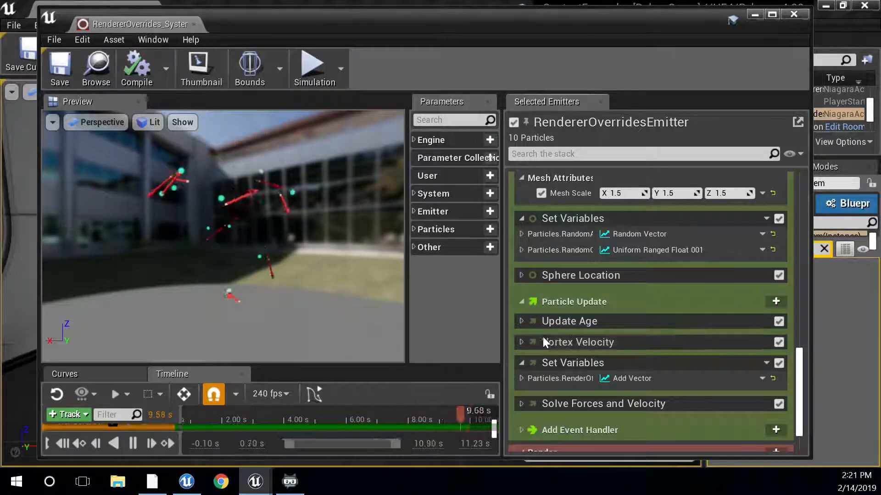
mouse_move(589, 345)
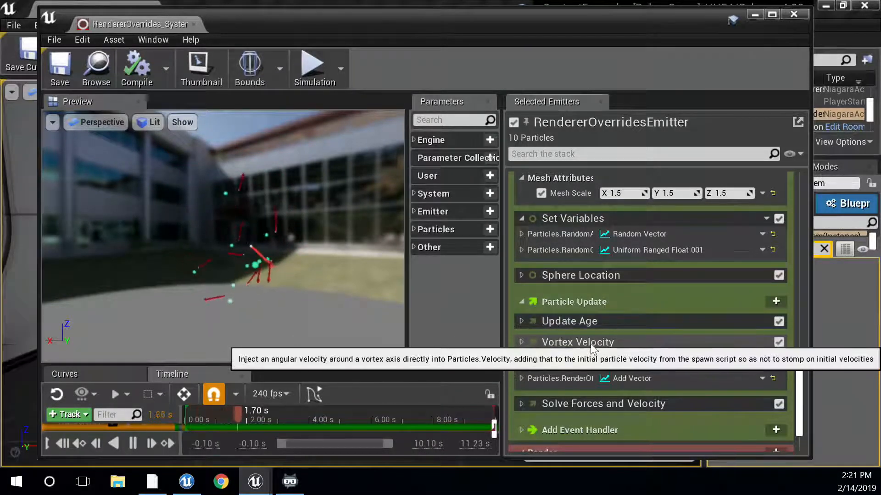
mouse_move(610, 324)
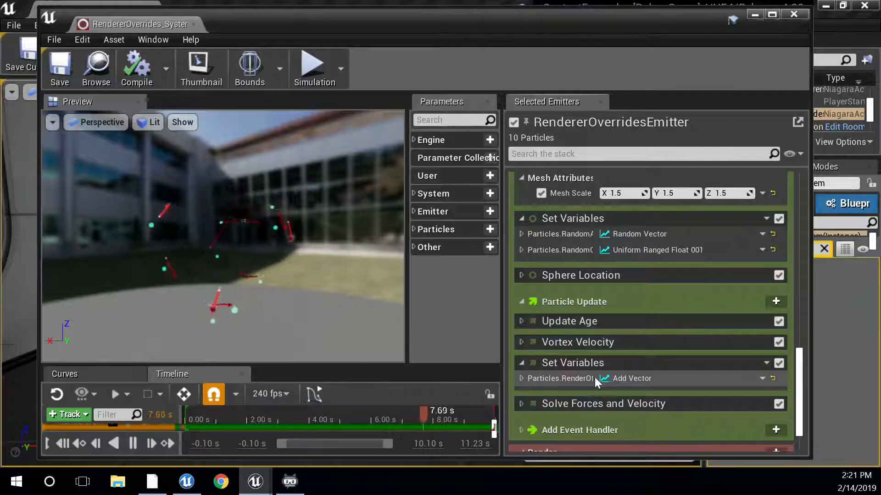
left_click_drag(597, 378, 615, 378)
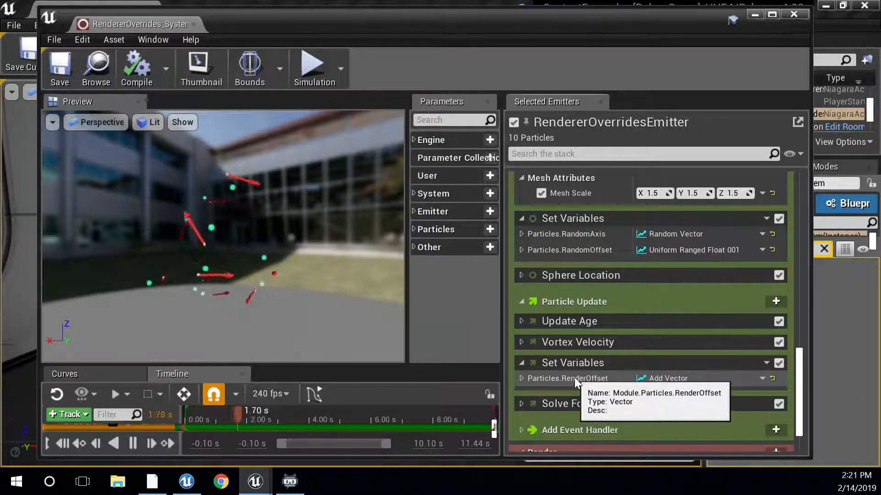
Step: Expand the Particles parameter group and widen the Parameters area enough to read the parameter names
left_click(413, 230)
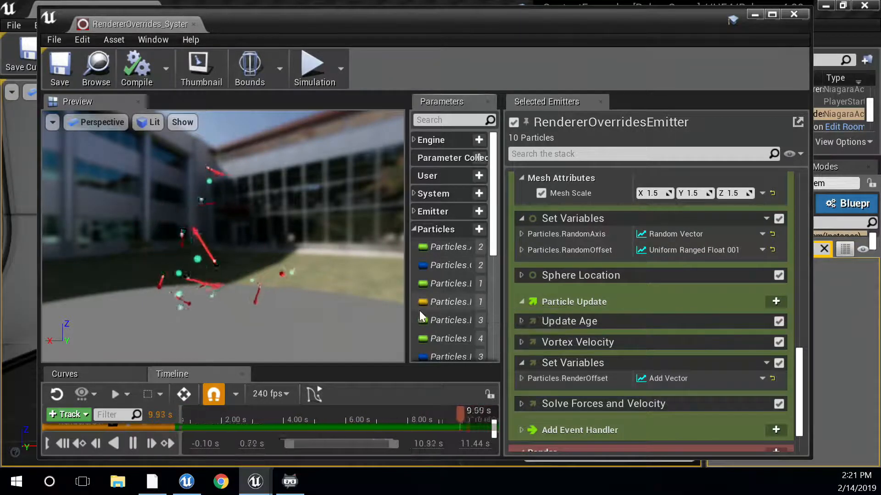
left_click_drag(403, 300, 325, 299)
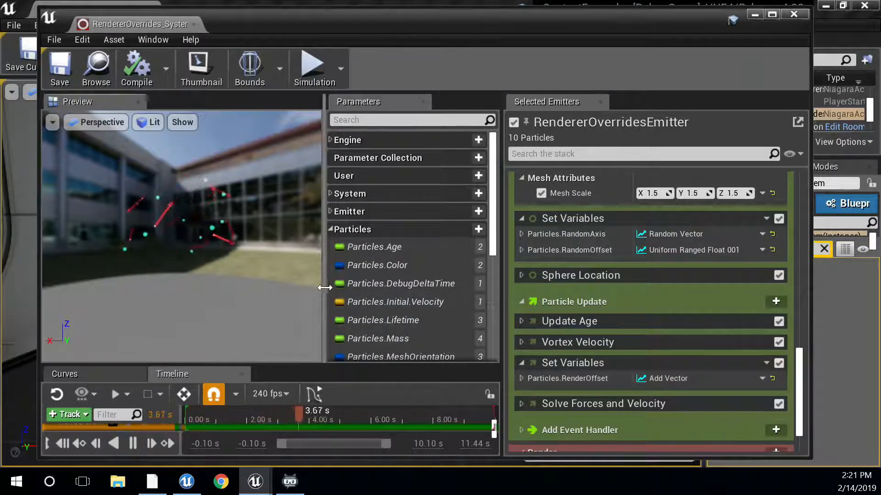
left_click_drag(324, 282, 353, 294)
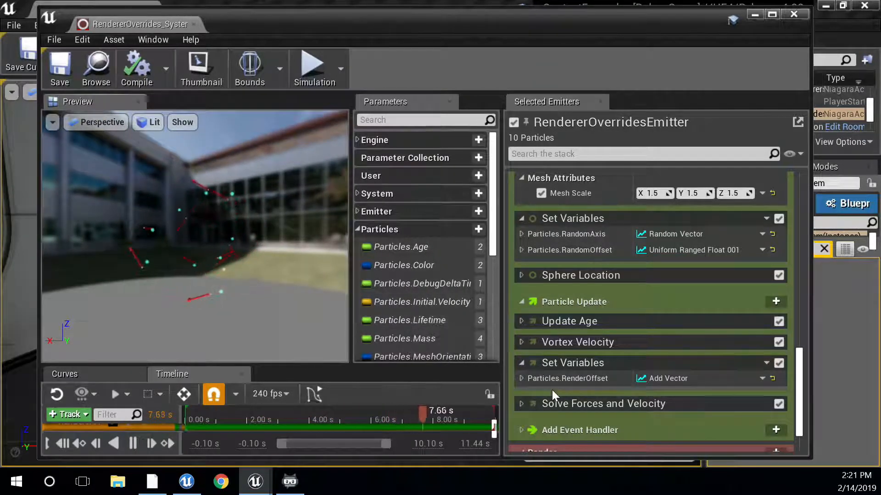
Step: Expand Particles.RenderOffset under Set Variables, inspect its Add Vector inputs and the Rotate Vector branch, and collapse input B
left_click(522, 378)
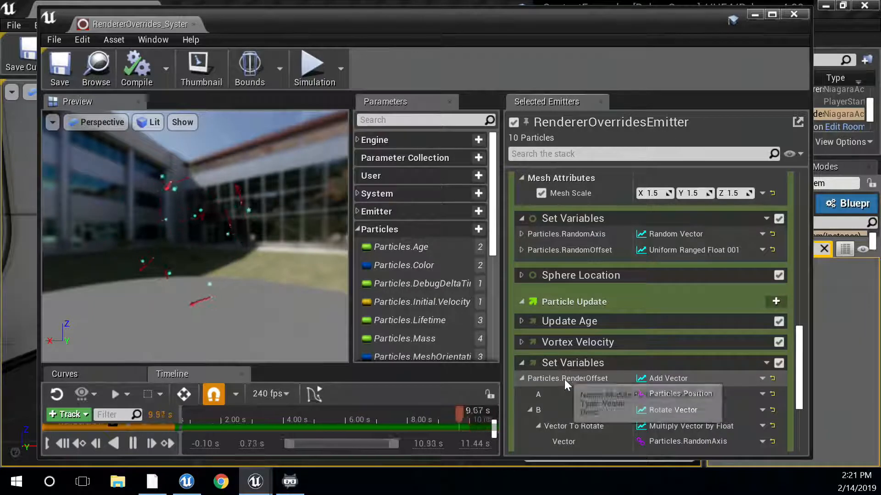
scroll(564, 380, "down", 3)
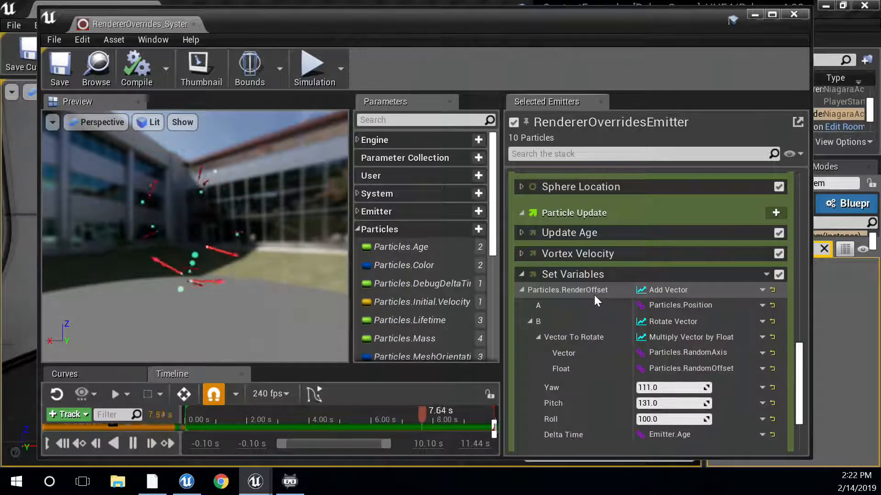
left_click(529, 322)
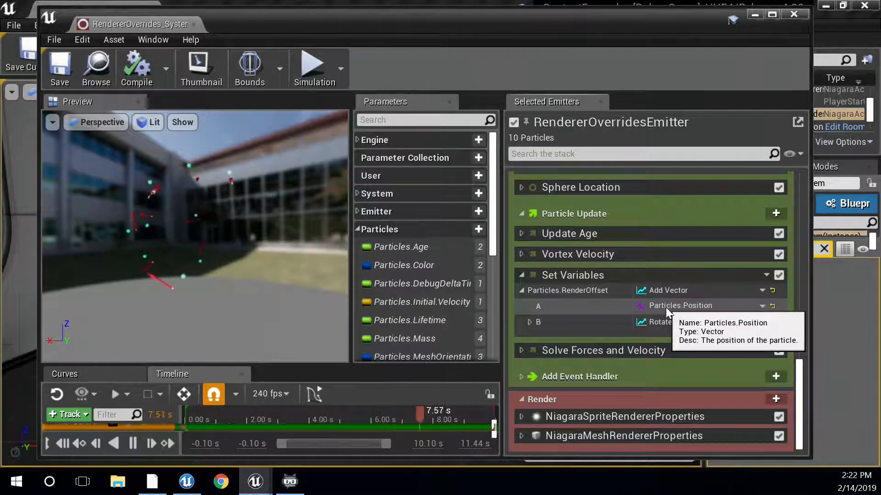
left_click(530, 322)
scroll(649, 286, "down", 2)
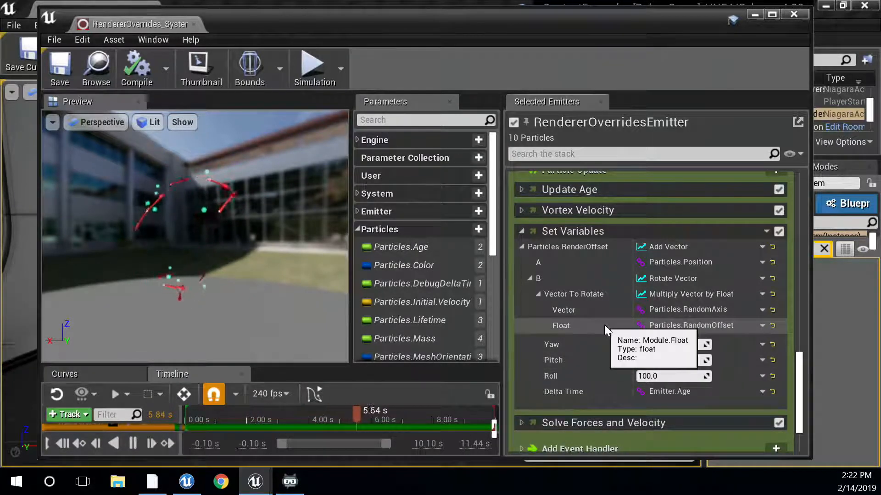
left_click(530, 278)
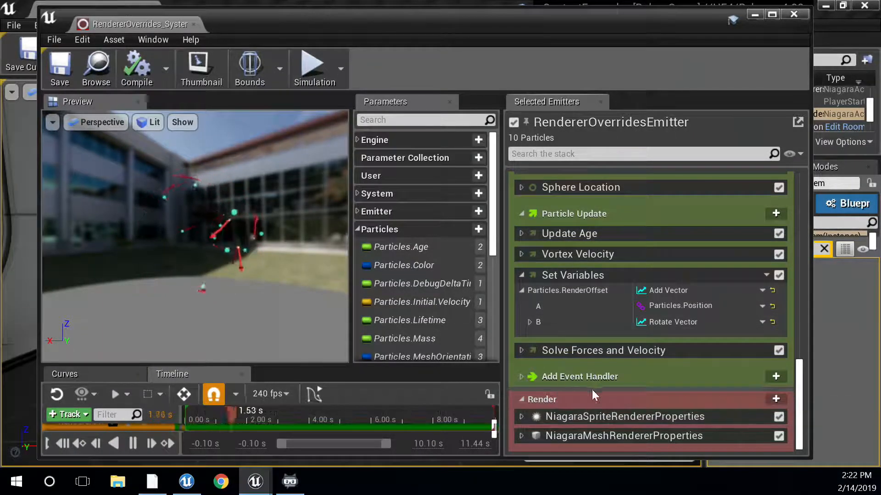
Step: Add a second Niagara Sprite Renderer to the emitter's Render group and delete it again
left_click(776, 399)
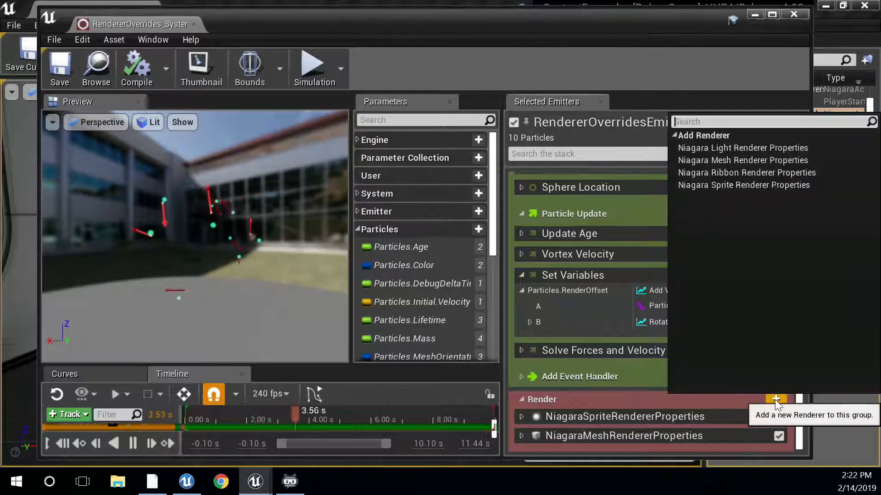
left_click(728, 186)
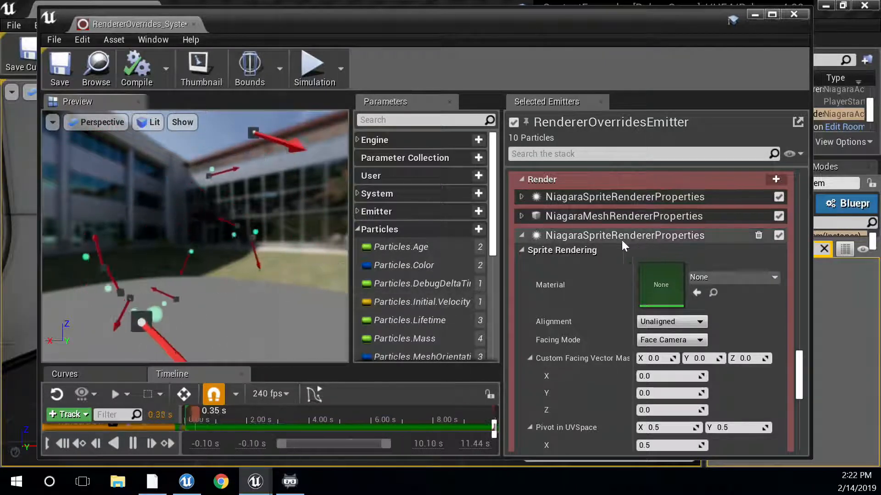
left_click(758, 235)
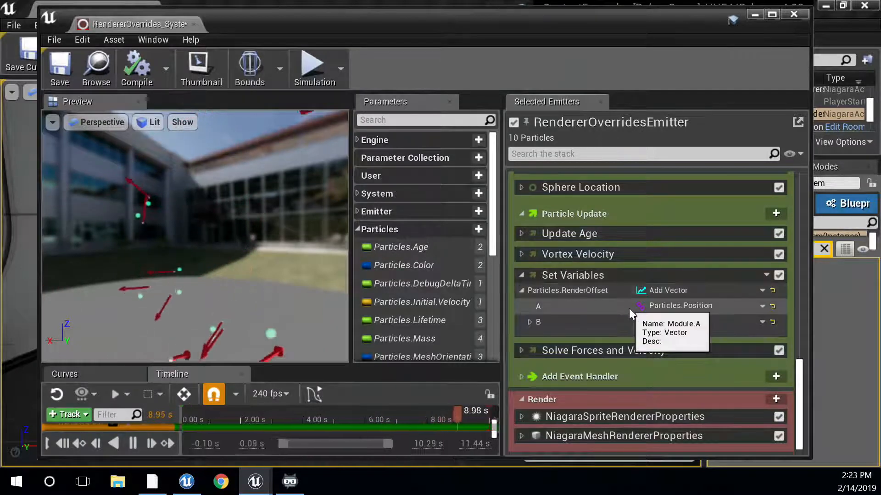
Step: Expand the existing NiagaraSpriteRendererProperties and examine its Bindings section, especially the Position Binding
left_click(521, 417)
scroll(611, 334, "down", 5)
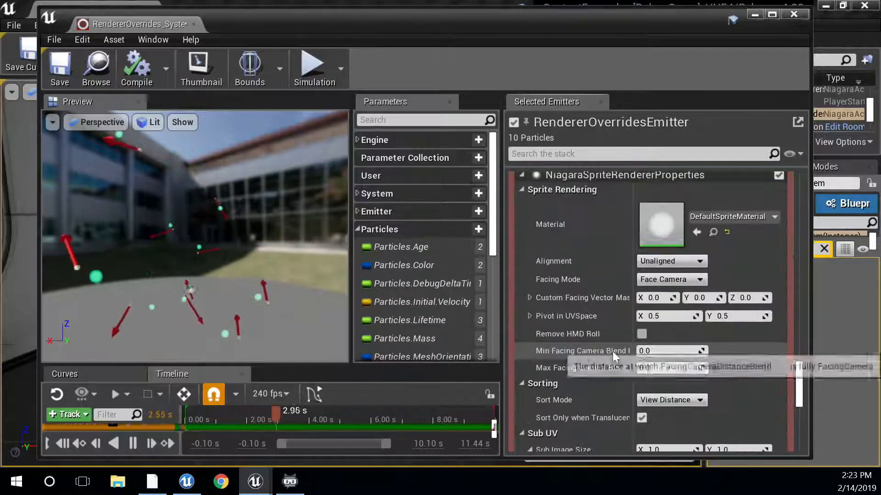
scroll(612, 351, "down", 8)
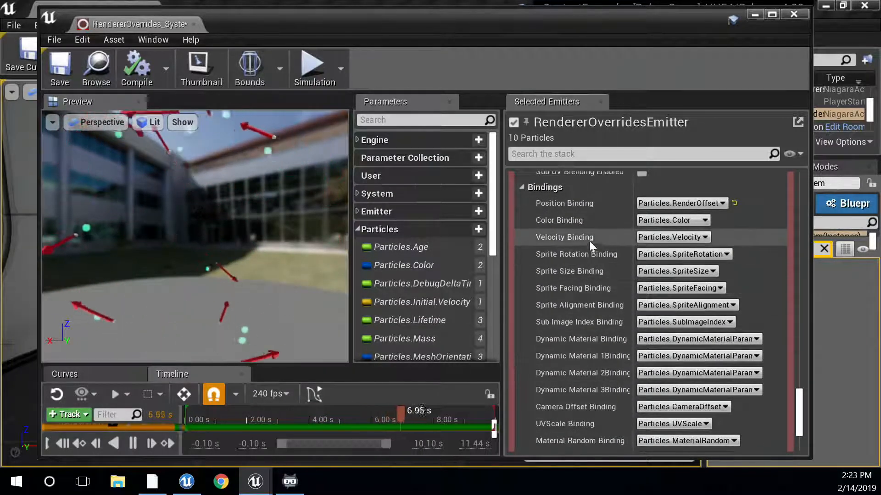
mouse_move(580, 203)
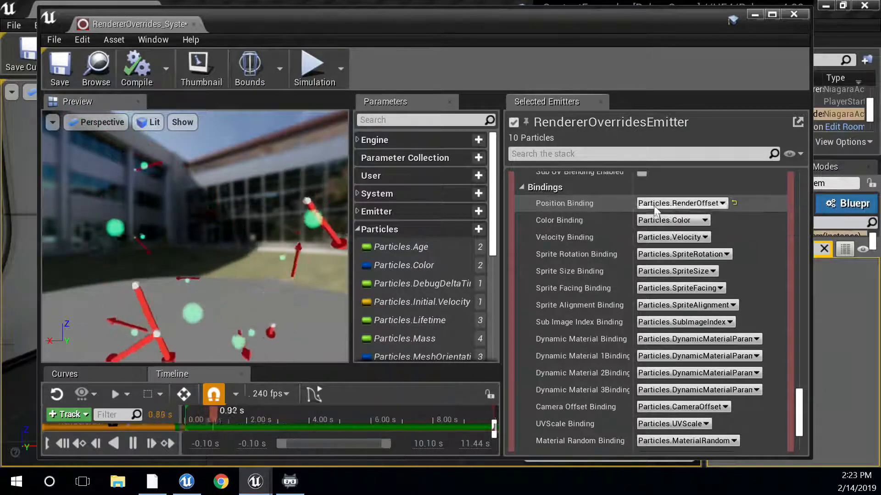
mouse_move(666, 210)
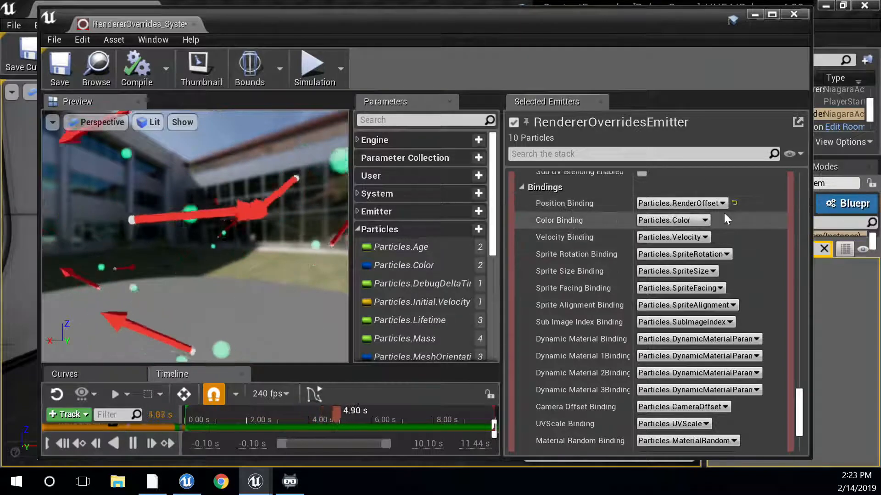
Step: Switch the sprite renderer's Position Binding to Particles.Position for comparison and restore it to Particles.RenderOffset
left_click(706, 203)
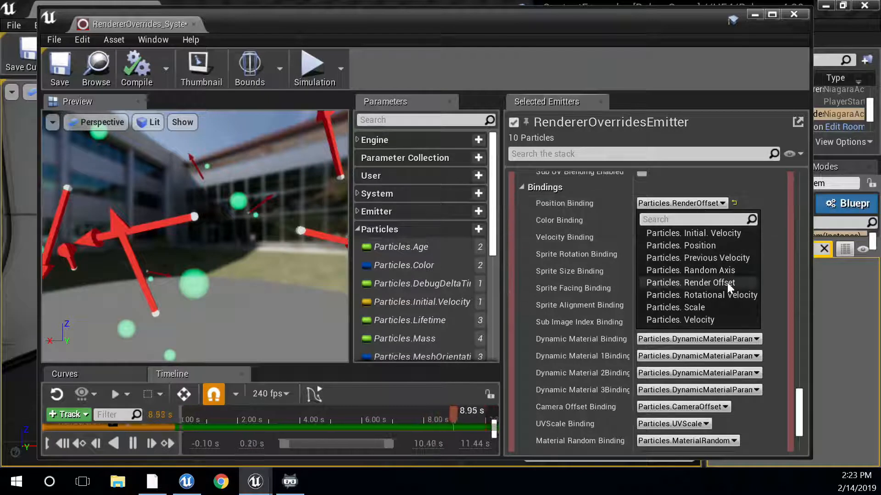
left_click(694, 246)
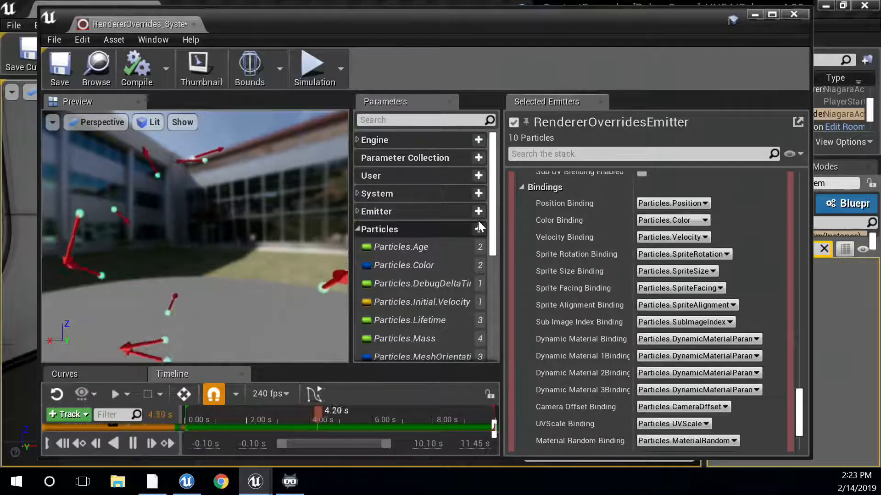
left_click(691, 203)
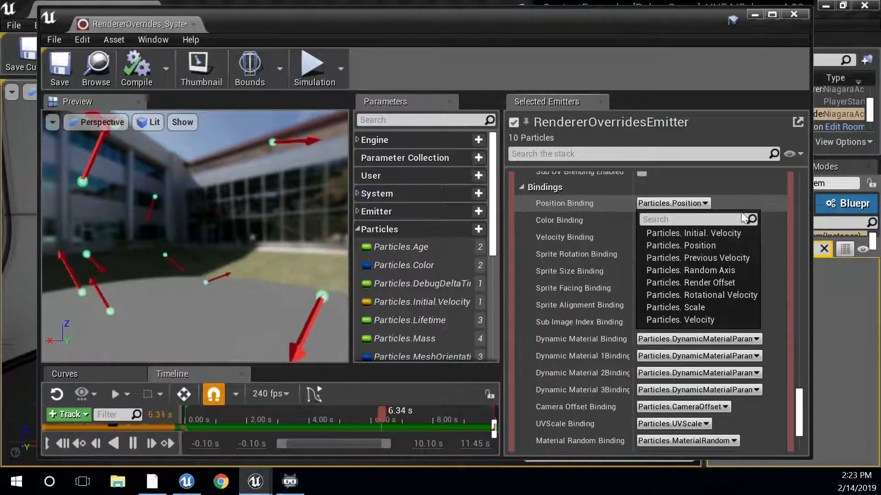
left_click(708, 286)
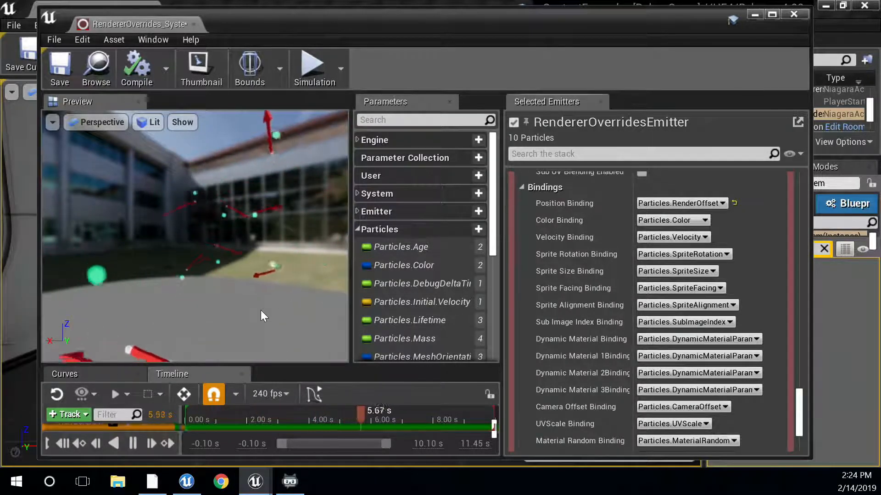
Step: Review the sprite renderer's remaining settings and close the RendererOverrides_System editor
scroll(559, 213, "up", 5)
scroll(541, 230, "up", 8)
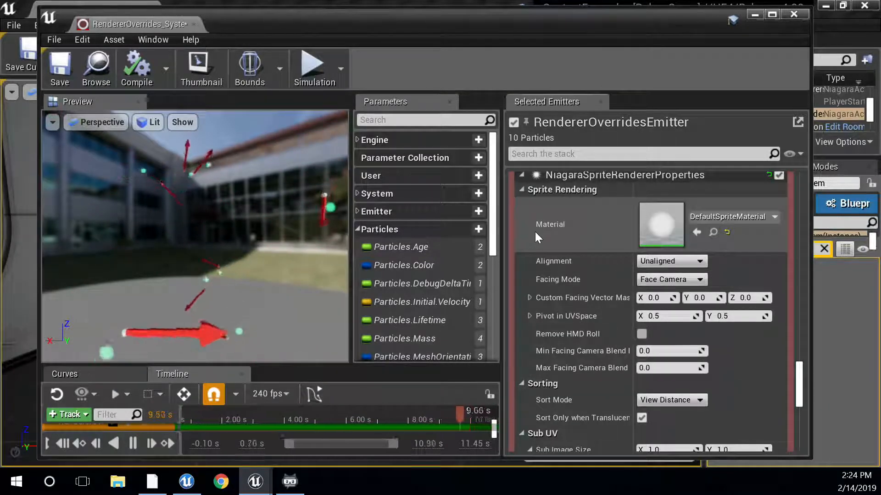
scroll(560, 249, "up", 3)
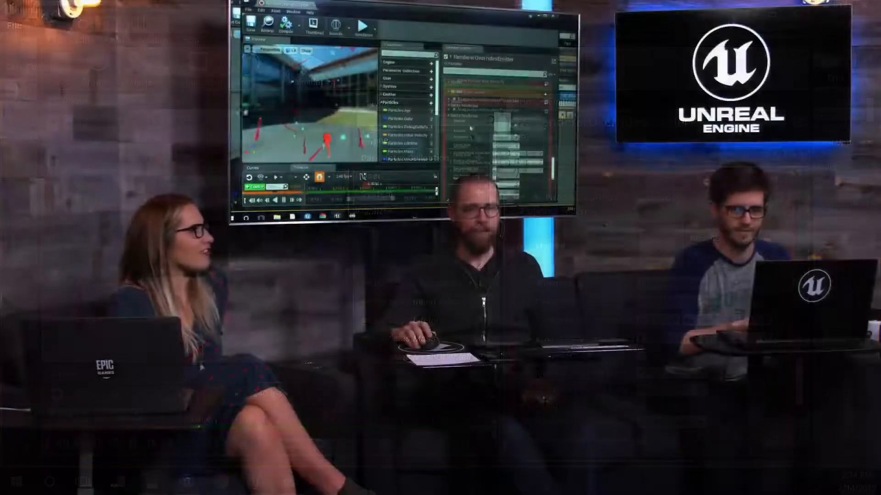
scroll(565, 261, "down", 6)
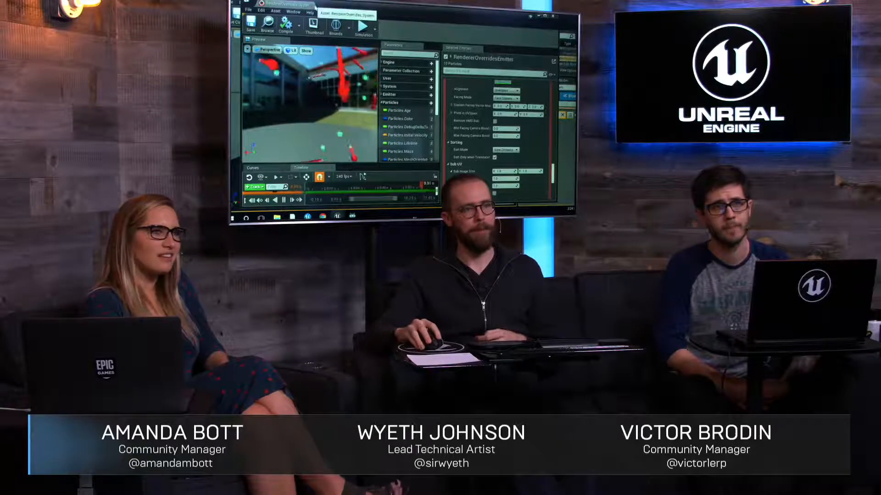
left_click(312, 6)
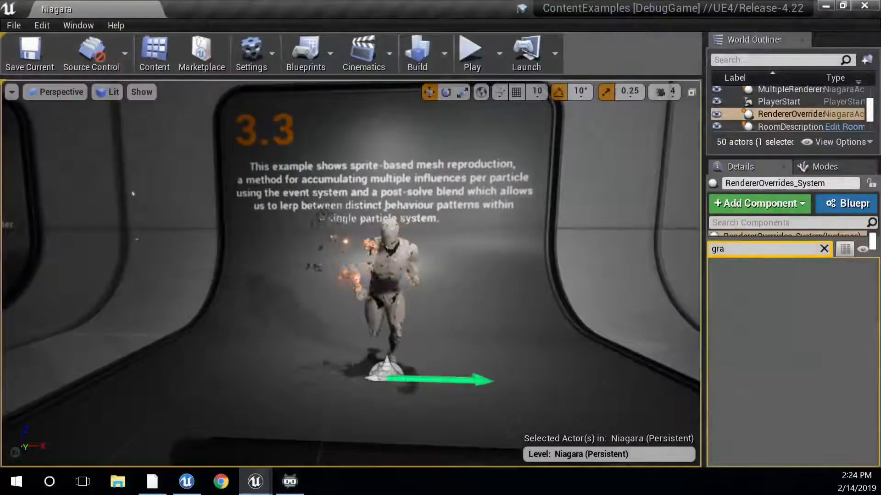
Step: Move through the level to the 3.3 display and select its skeletal mesh reproduction particle system
key("s")
right_click_drag(368, 211, 394, 210)
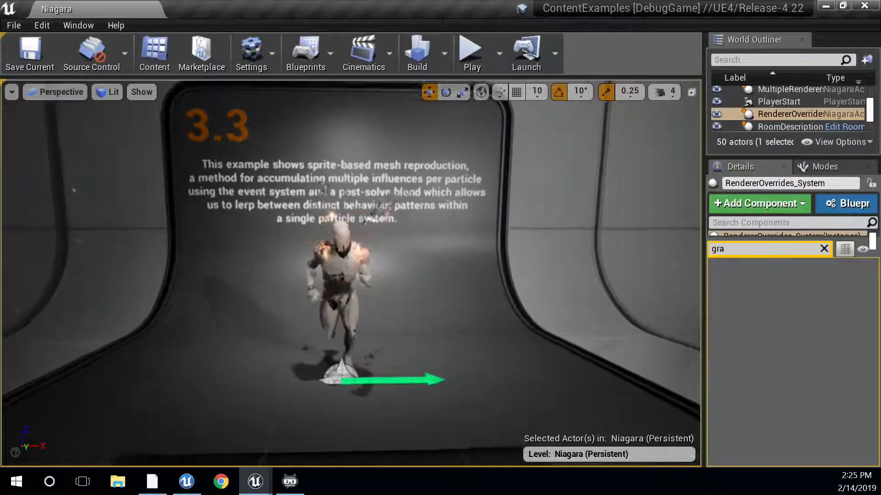
scroll(373, 212, "up", 10)
scroll(373, 212, "down", 10)
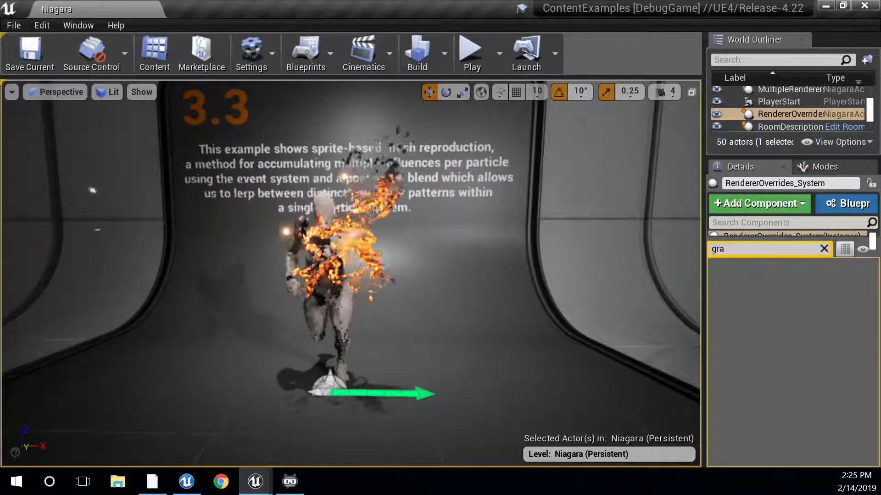
left_click(327, 387)
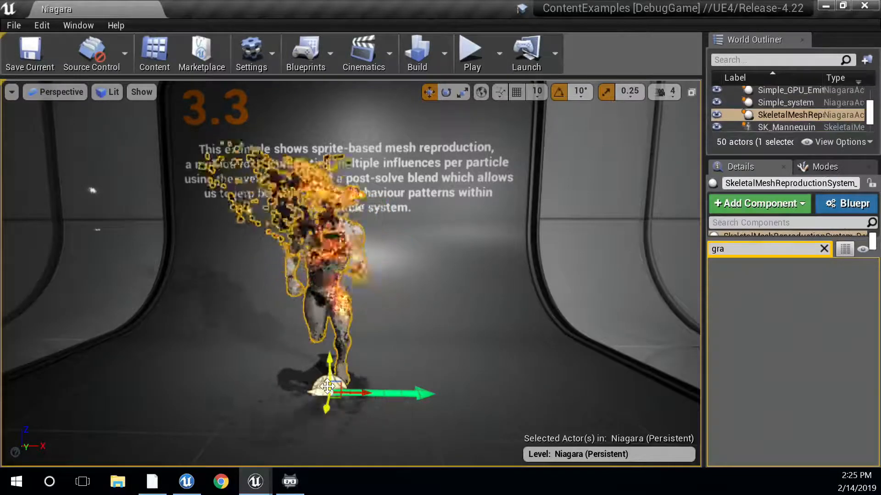
Step: Simulate the level and view the burning mannequin at the 3.3 display from an angle
left_click(494, 372)
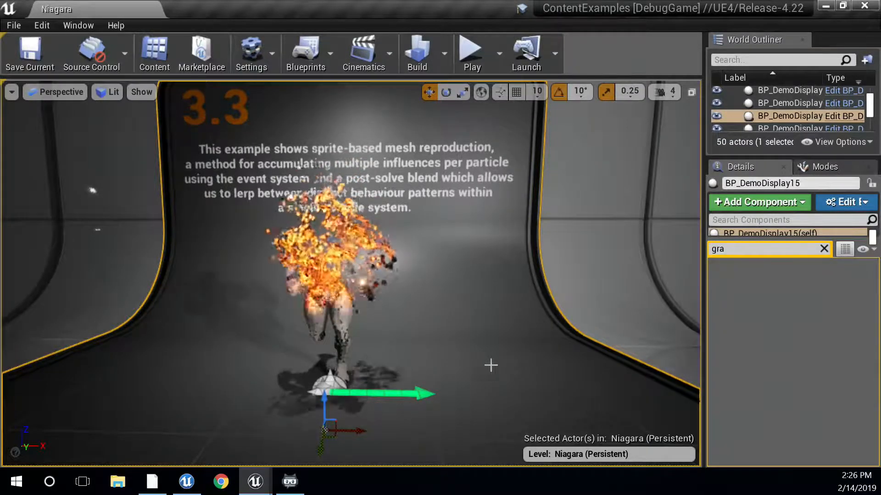
scroll(480, 338, "up", 2)
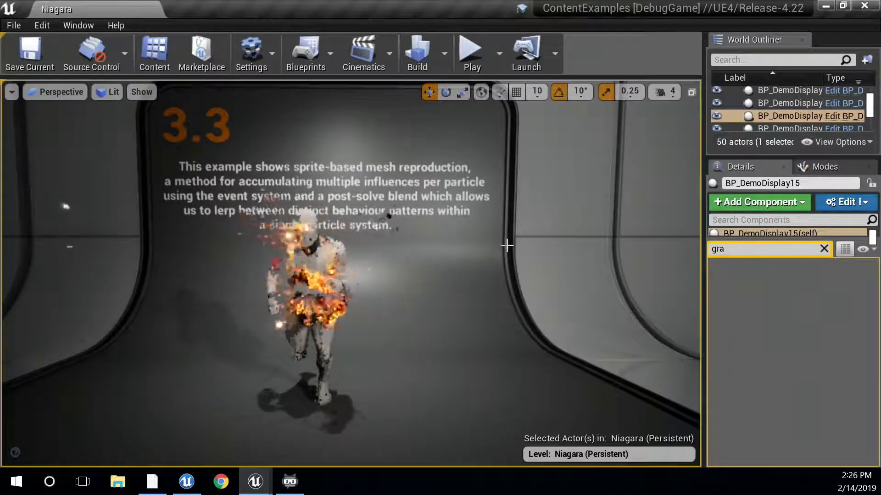
left_click(501, 42)
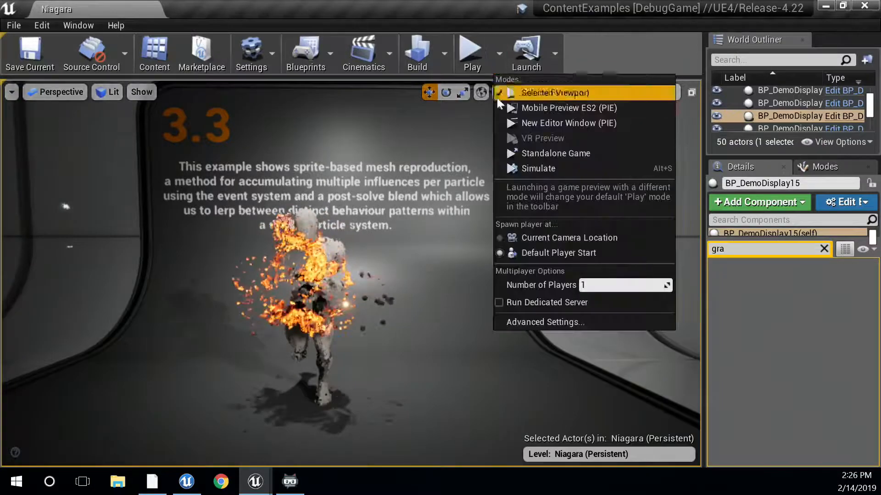
left_click(533, 171)
key("s")
right_click_drag(534, 347, 485, 331)
key("d")
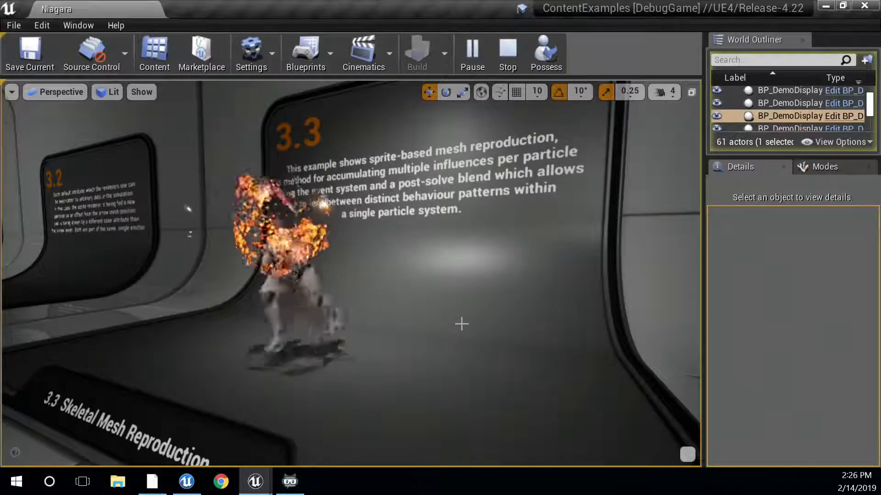
Step: Stop the simulation and inspect the sprite-based mannequin up close and from both sides
left_click(502, 59)
key("a")
mouse_move(351, 275)
right_mouse_down()
mouse_move(411, 274)
mouse_move(453, 288)
mouse_move(440, 304)
mouse_move(408, 307)
mouse_move(333, 276)
right_mouse_up()
key("w")
key("w")
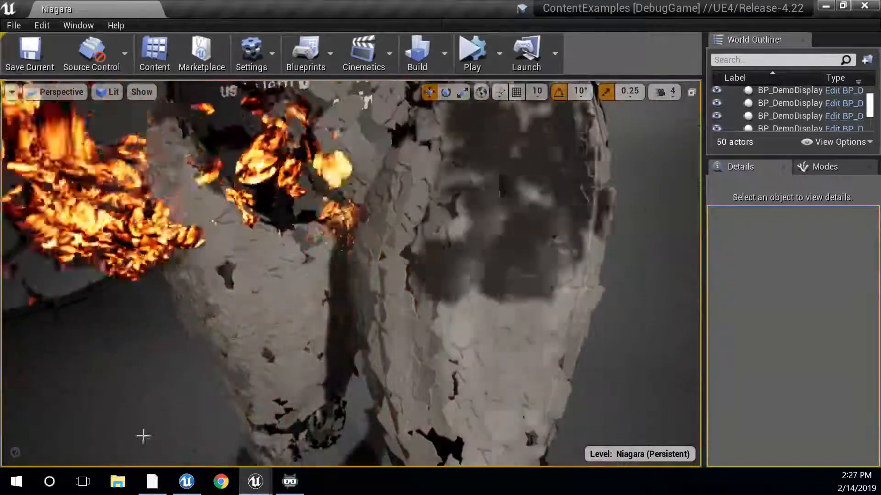
scroll(351, 274, "down", 5)
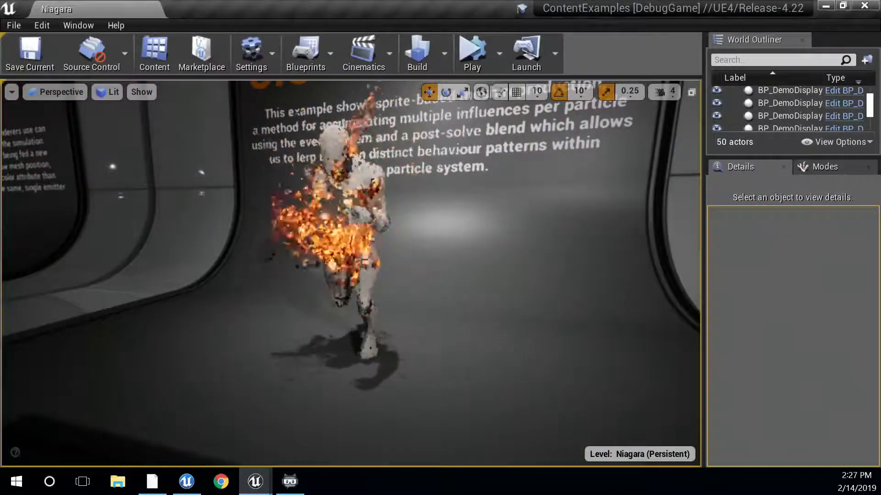
right_click_drag(351, 274, 486, 274)
key("a")
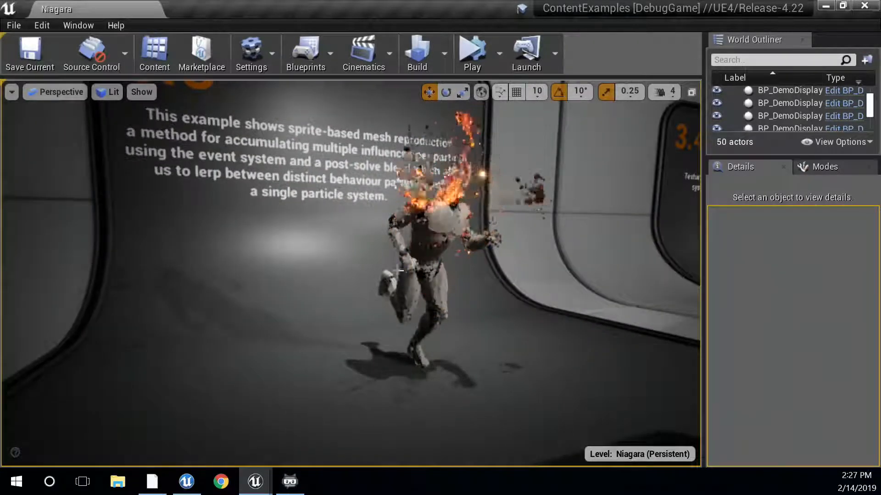
right_click_drag(351, 274, 314, 267)
key("d")
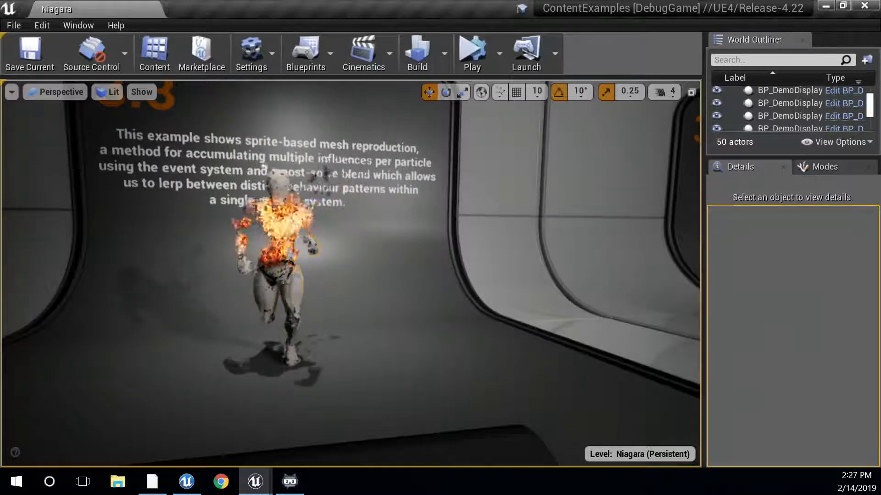
Step: Open the mannequin's SkeletalMeshReproduction system for editing and enlarge the timeline and its track list to show both full emitter names
left_click(283, 278)
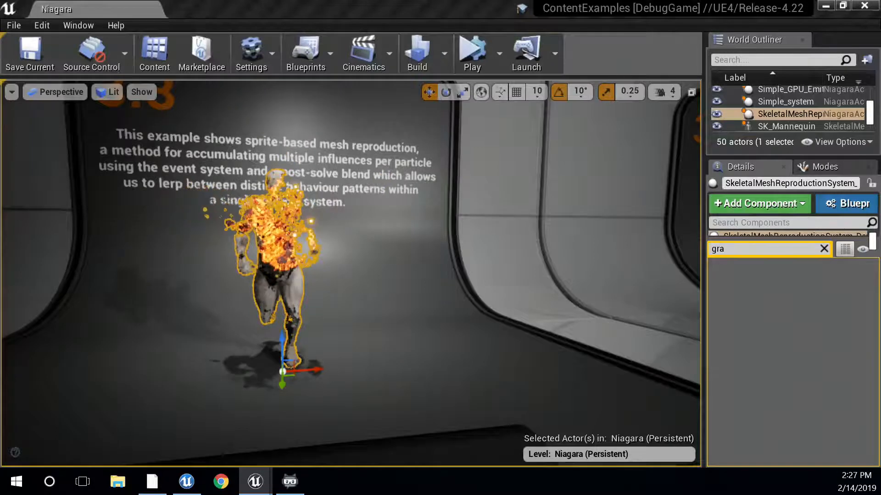
key("ctrl+e")
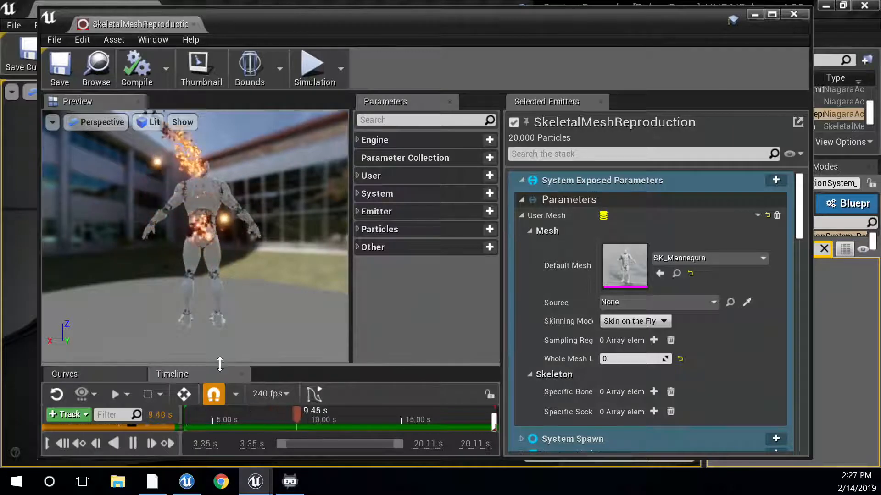
left_click_drag(220, 364, 225, 314)
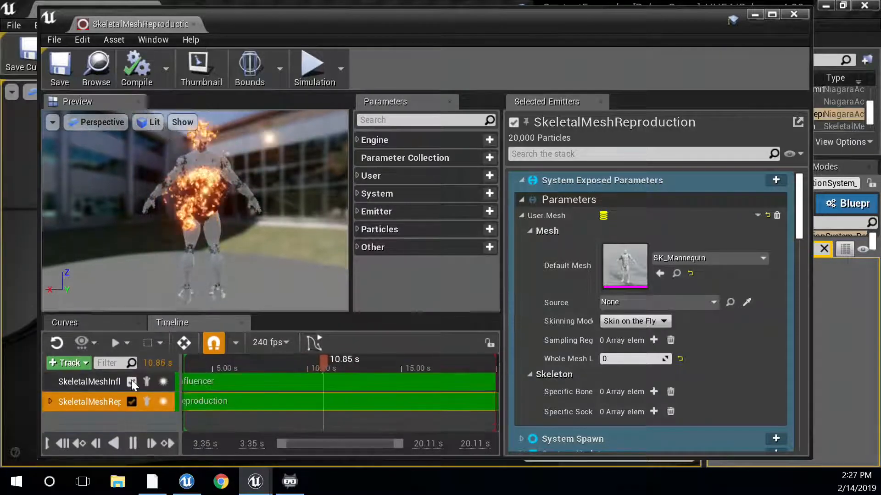
left_click(109, 386)
left_click(102, 403)
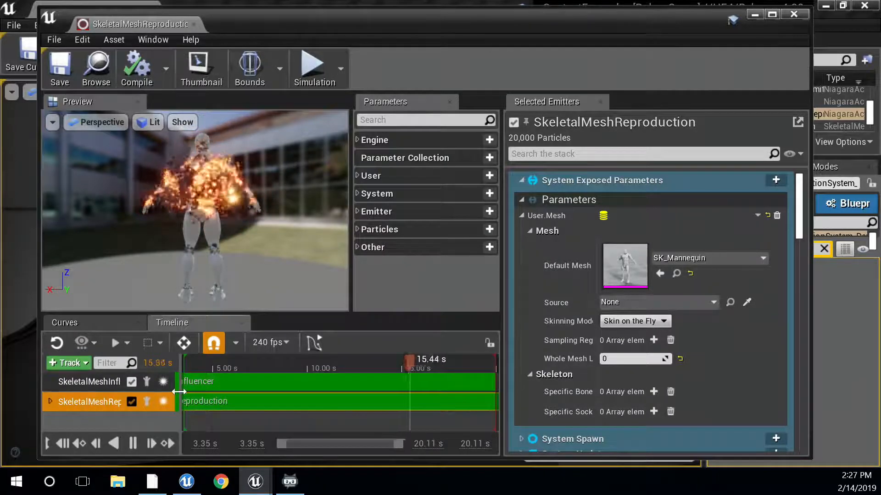
left_click_drag(178, 391, 257, 392)
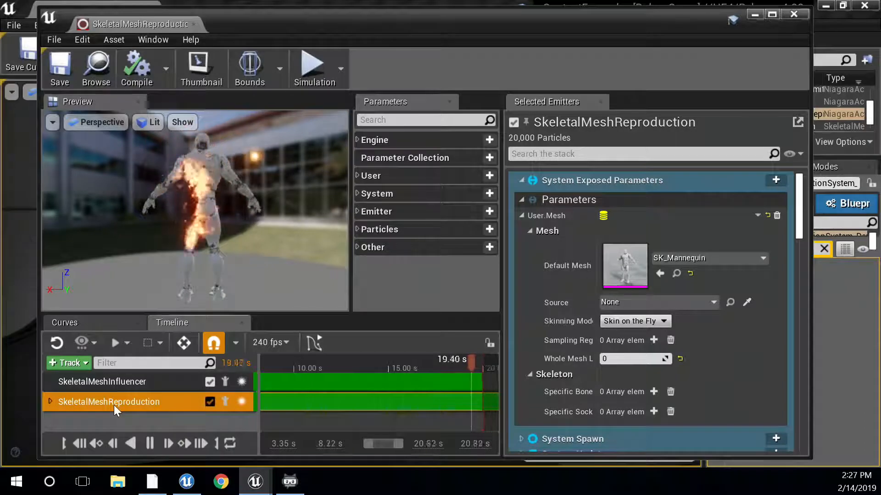
Step: Review the SkeletalMeshReproduction emitter stack, reading the description and inputs of the Initialize Mesh Reproduction Sprite module
scroll(646, 343, "down", 10)
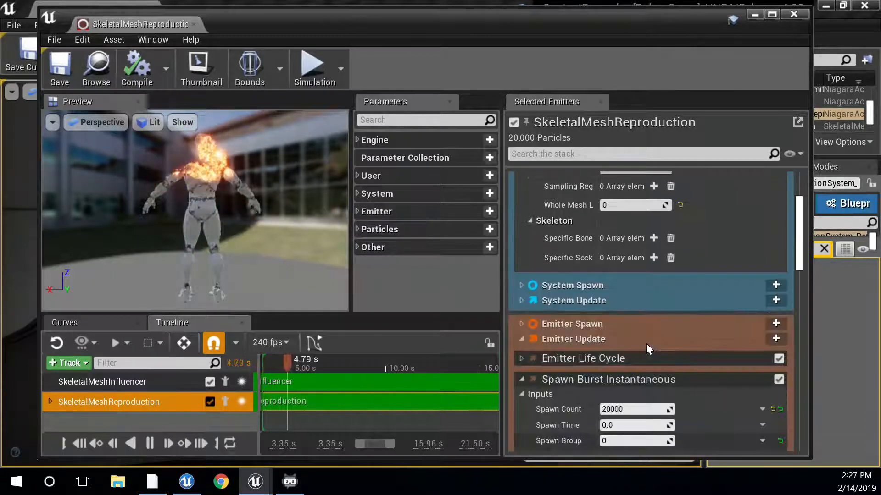
scroll(646, 347, "down", 2)
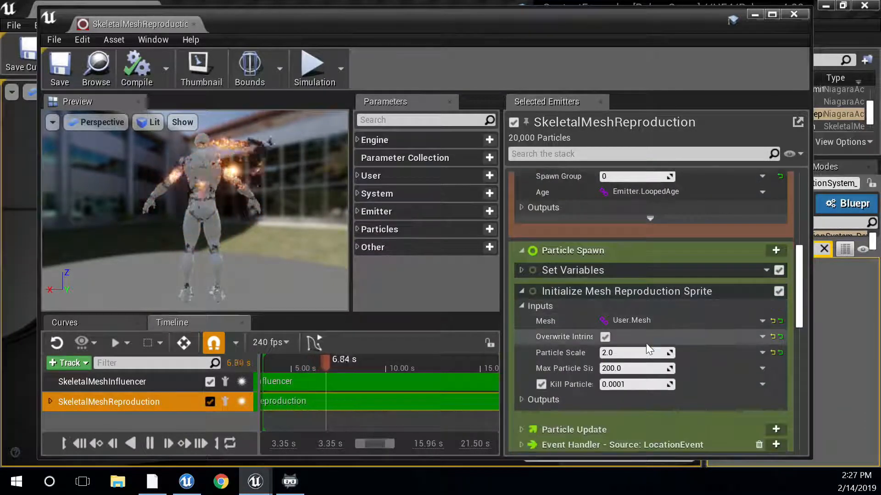
scroll(647, 347, "down", 4)
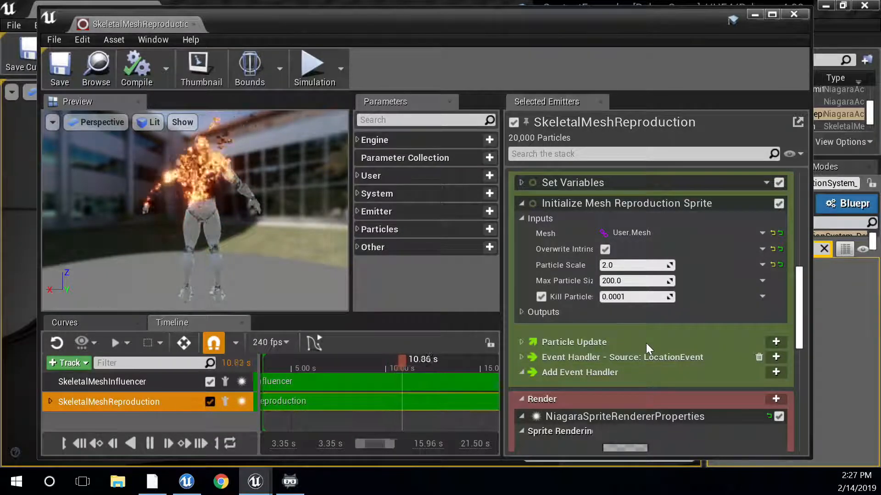
scroll(646, 344, "up", 3)
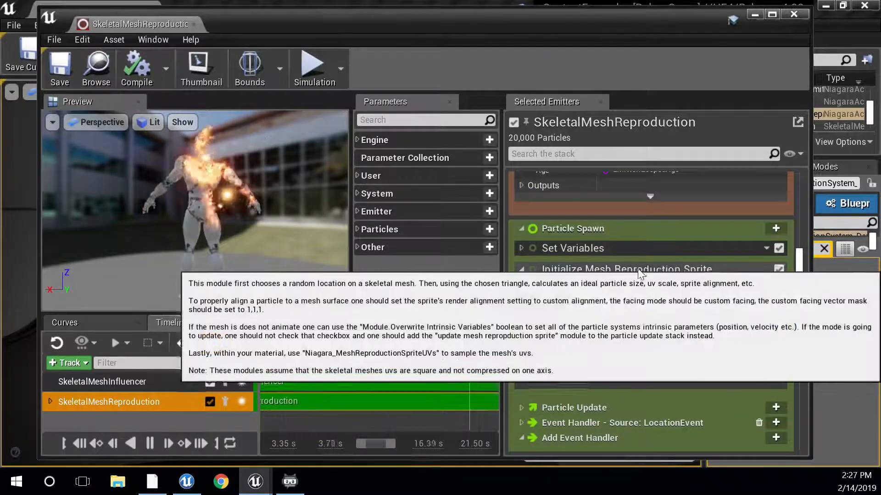
mouse_move(600, 276)
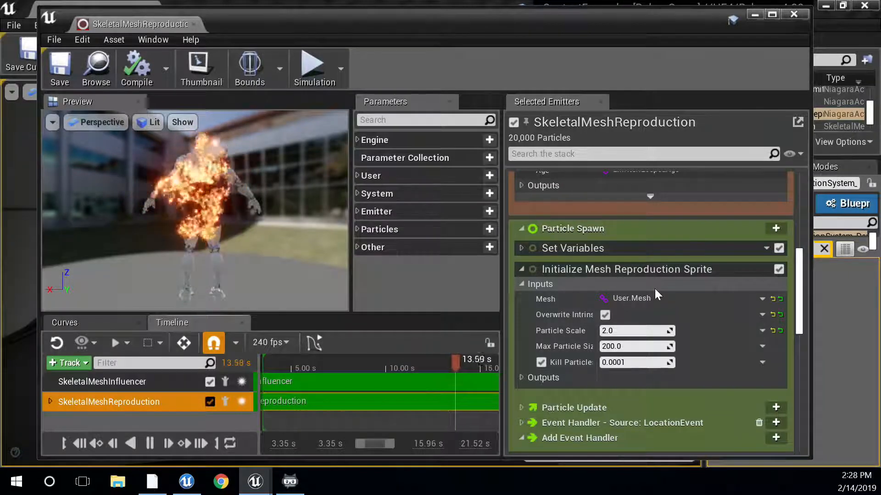
scroll(619, 296, "down", 2)
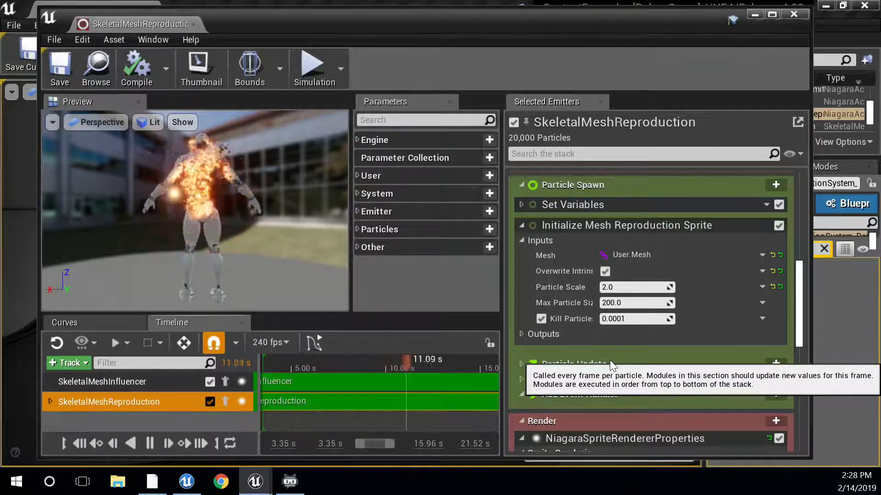
Step: Try Particle Scale values of 1.0 and 5.0 in Initialize Mesh Reproduction Sprite for comparison and restore it to 2.0
left_click(635, 287)
type("1")
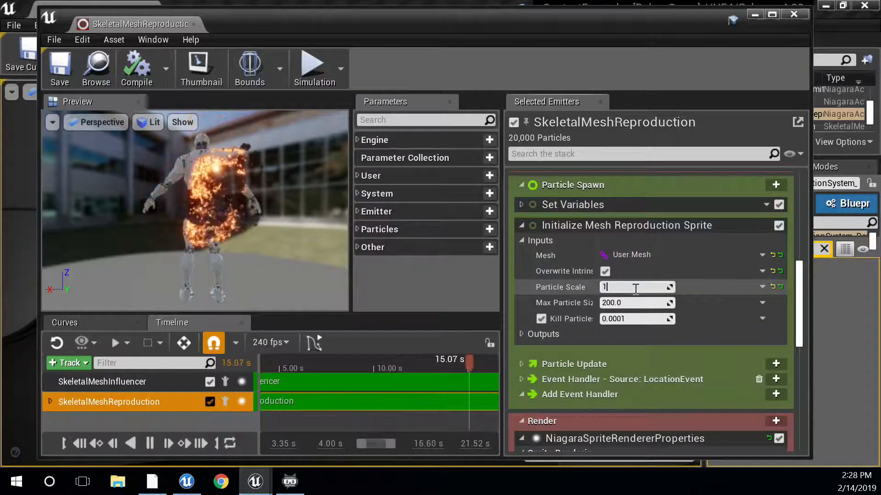
key("Return")
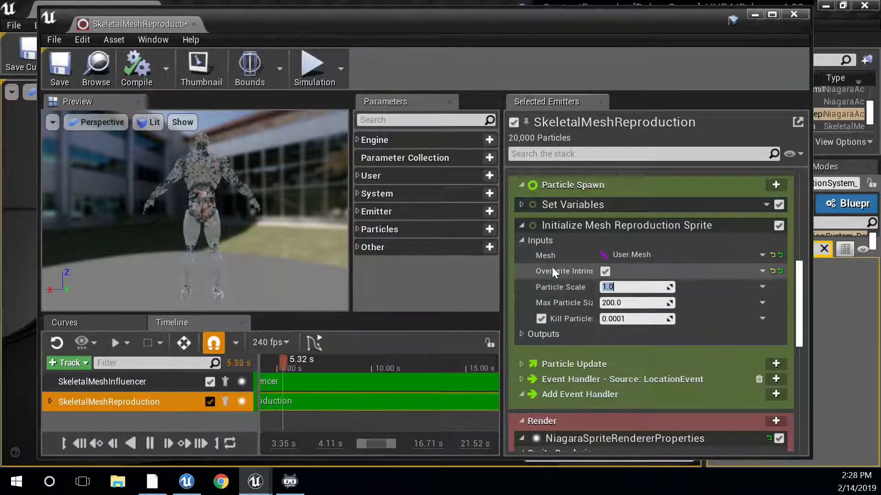
type("5")
key("Return")
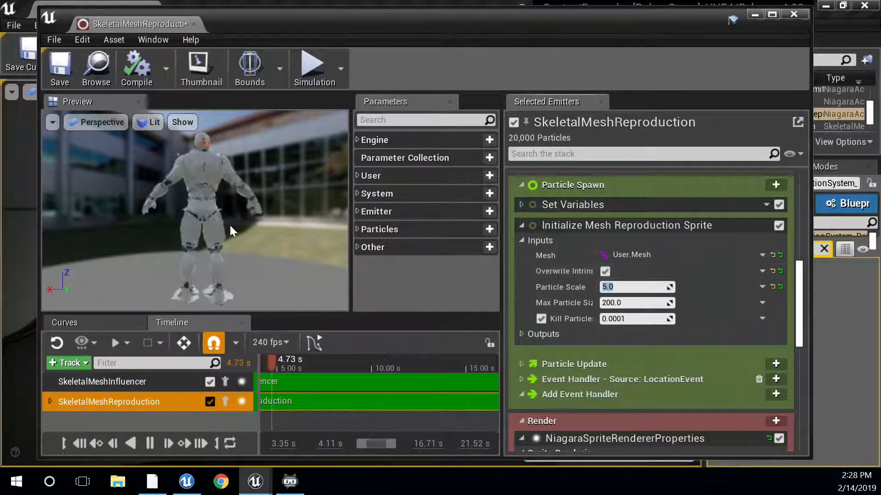
type("2")
key("Return")
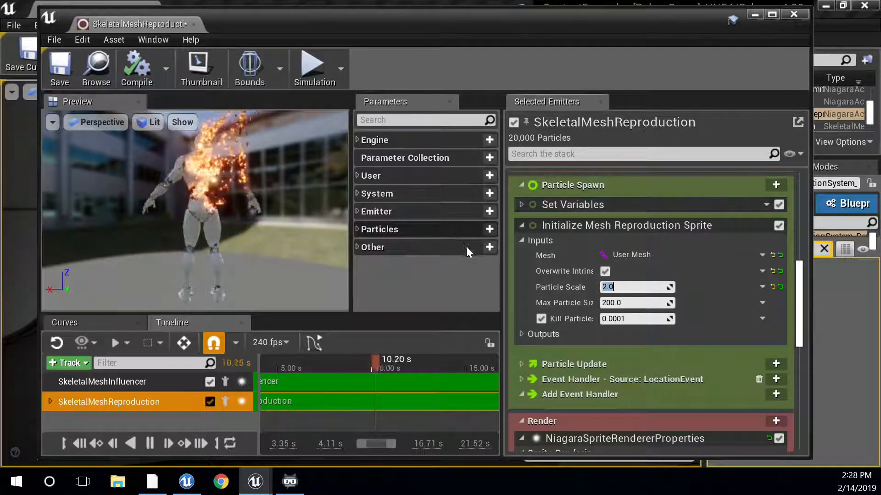
Step: Expand the Particle Update group and read the usage description of the Update Mesh Reproduction Sprite module
left_click(522, 363)
scroll(577, 333, "down", 5)
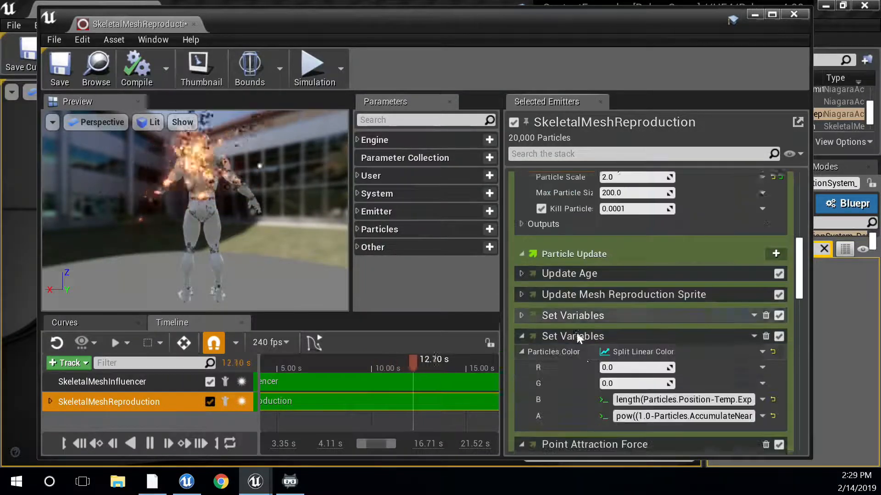
scroll(641, 280, "up", 4)
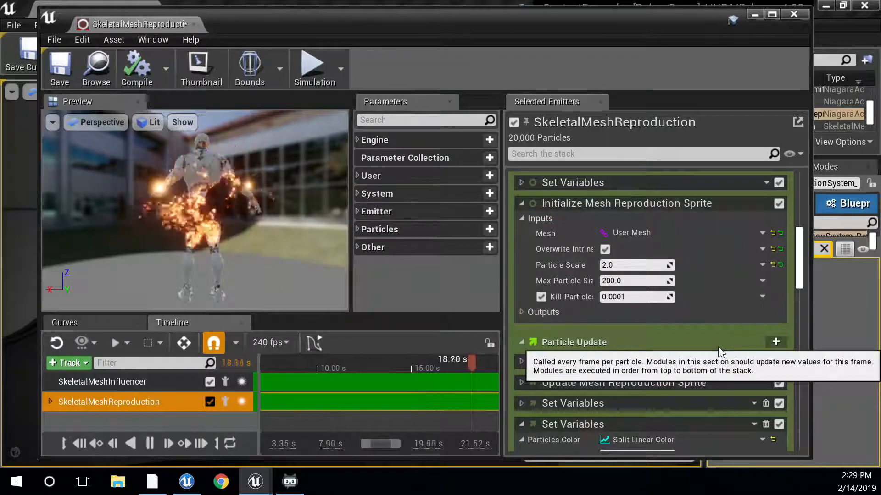
scroll(717, 342, "down", 3)
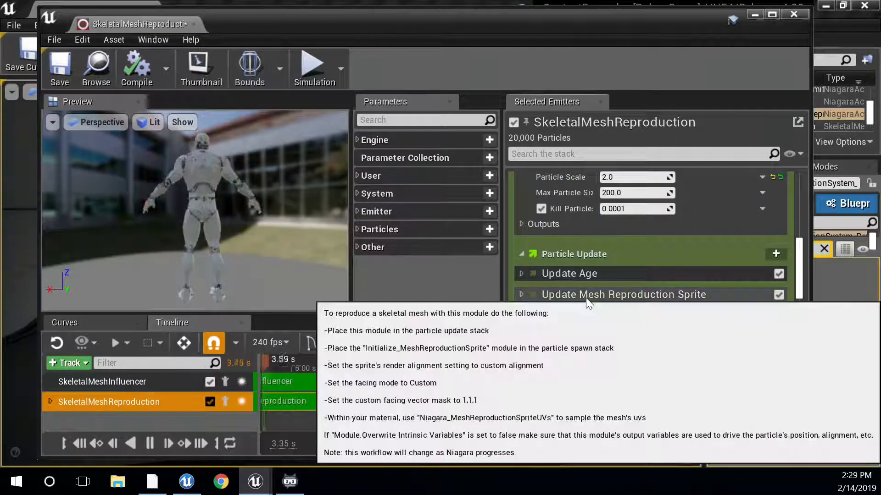
Step: Open the Update Mesh Reproduction Sprite module's script and examine its Get Skinned Triangle Data WS and Get Tri UV nodes
double_click(598, 296)
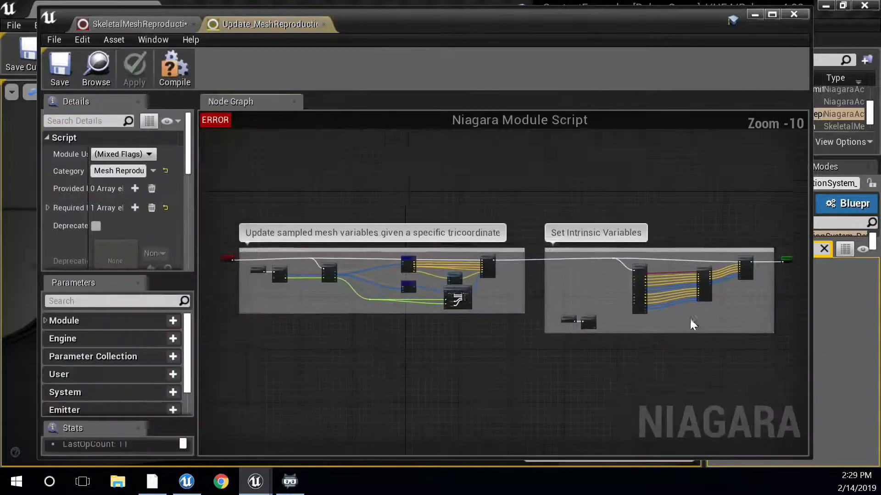
scroll(350, 374, "up", 8)
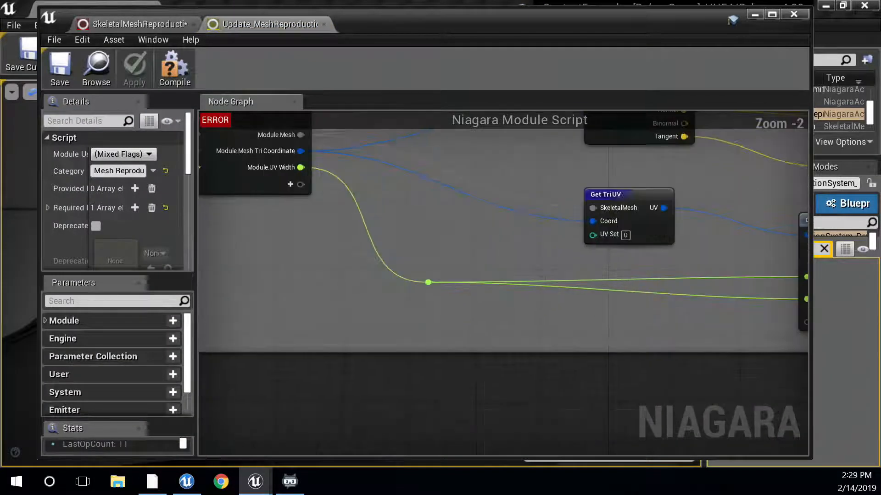
right_click_drag(340, 133, 310, 285)
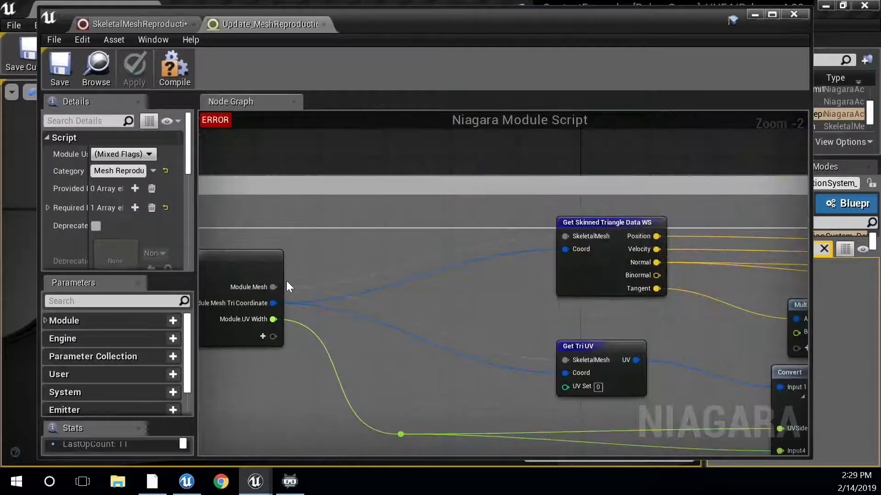
scroll(295, 261, "up", 2)
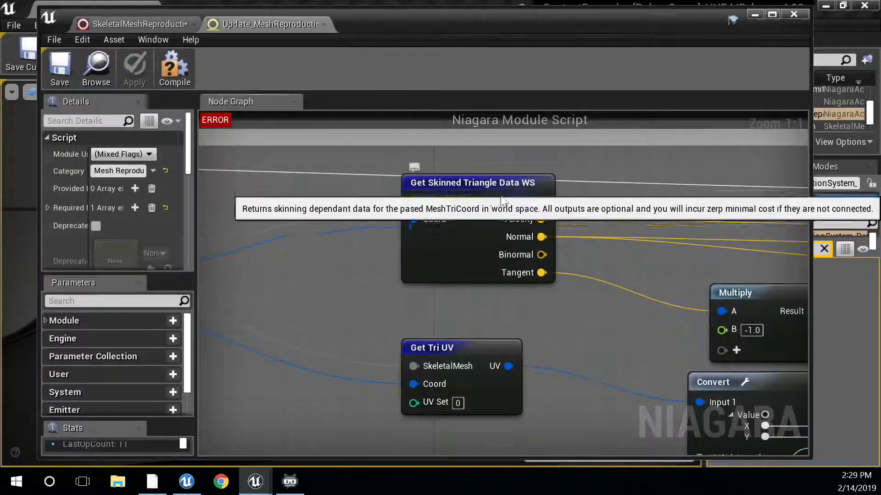
right_click_drag(598, 363, 446, 246)
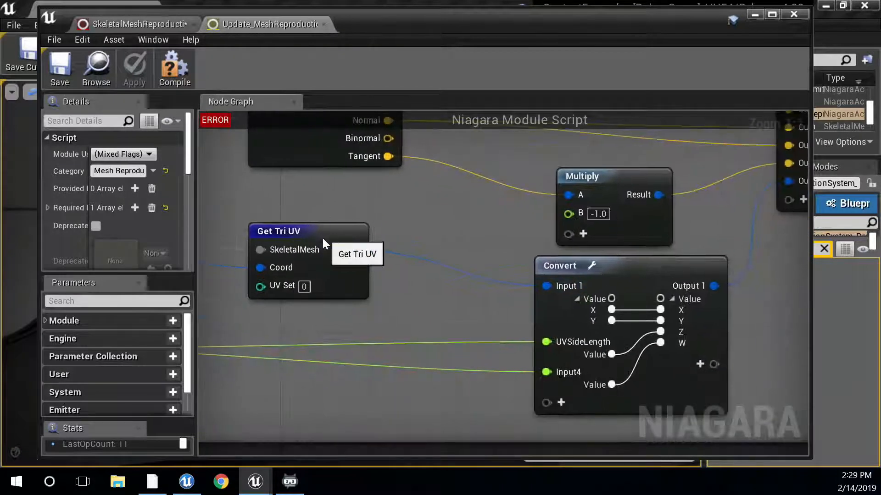
right_click_drag(323, 239, 281, 254)
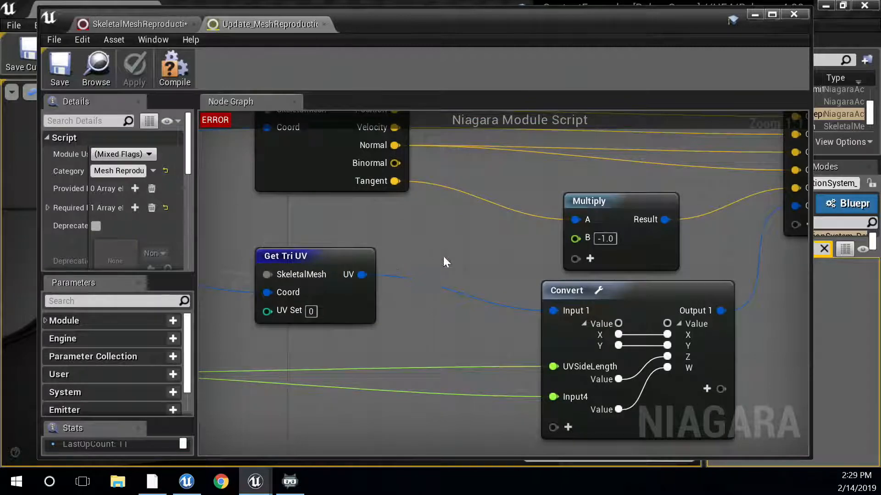
Step: Follow the module graph through the Set Intrinsic Variables section, examining its Map Get, If and Map Set nodes up to the output
right_click_drag(707, 263, 438, 339)
right_click_drag(545, 365, 92, 323)
scroll(614, 275, "down", 2)
right_click_drag(614, 276, 206, 329)
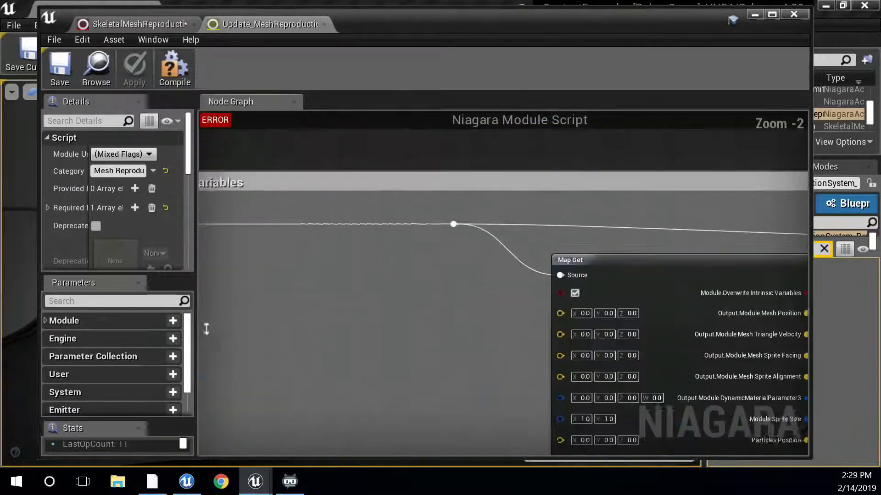
right_click_drag(608, 333, 342, 247)
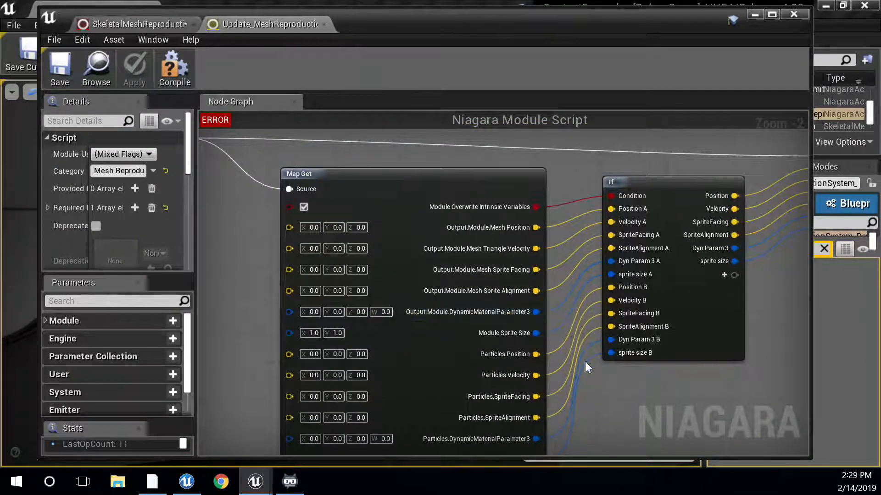
right_click_drag(585, 362, 364, 403)
scroll(433, 375, "up", 2)
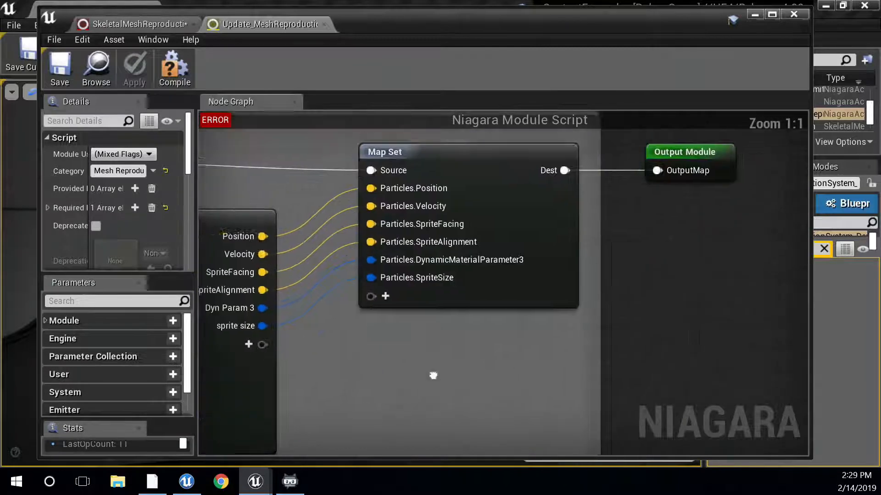
Step: Close the Update Mesh Reproduction Sprite script and collapse the expanded Set Variables and Point Attraction Force modules in Particle Update
right_click_drag(433, 375, 392, 416)
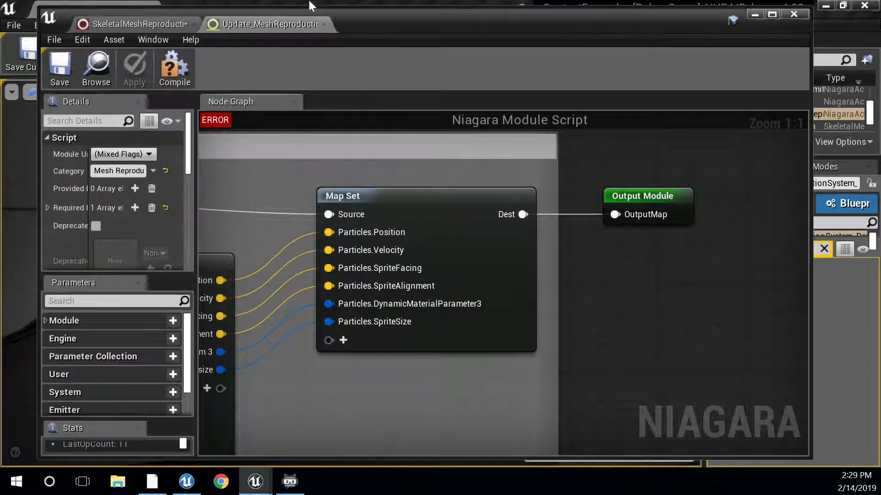
left_click(323, 22)
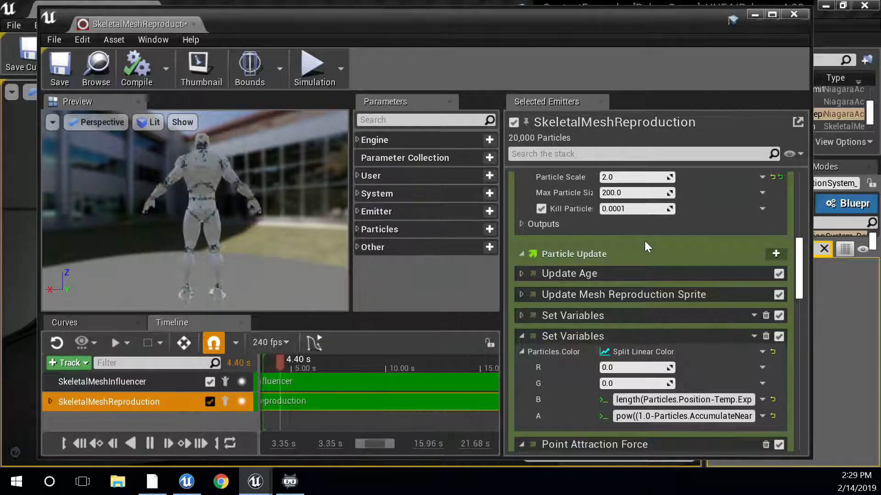
scroll(645, 241, "down", 3)
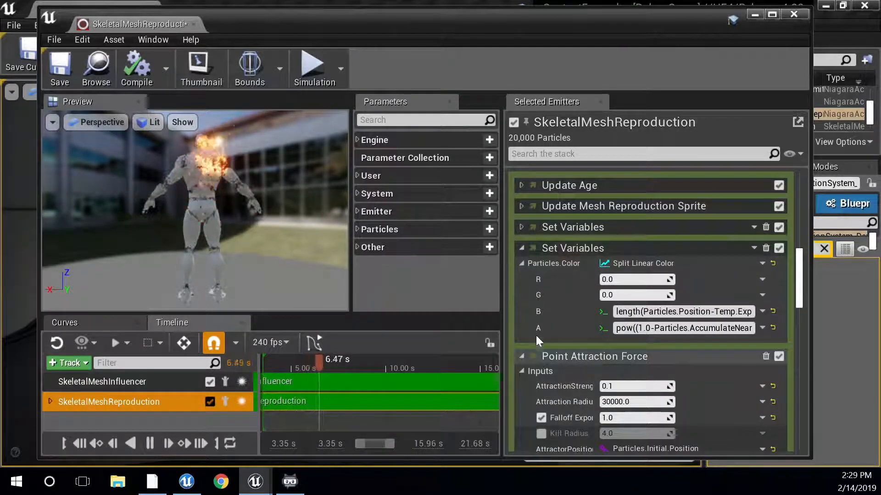
left_click(520, 250)
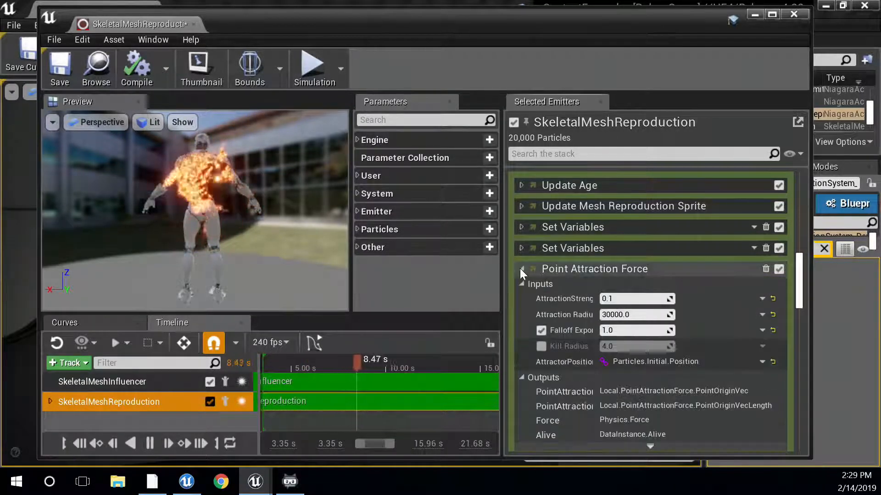
left_click(519, 268)
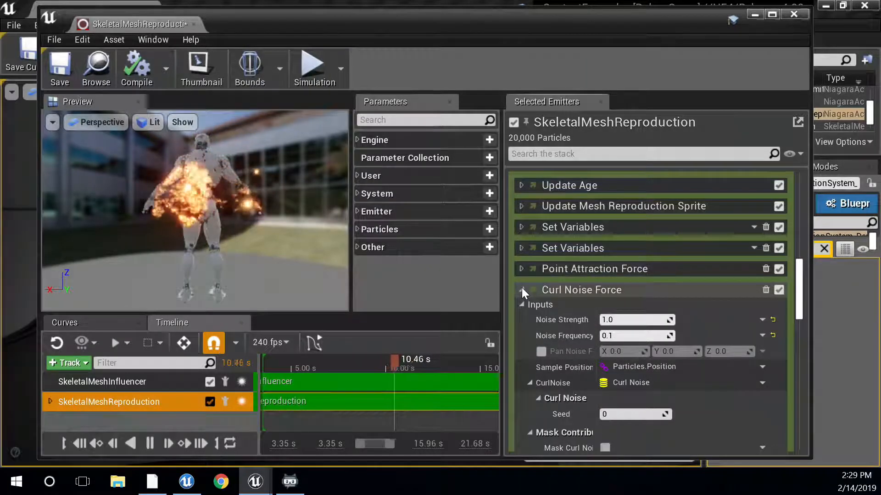
Step: Select the SkeletalMeshInfluencer emitter, collapse its exposed Parameters, and review its Particle Spawn modules through Add Velocity and Set Variables
left_click(109, 383)
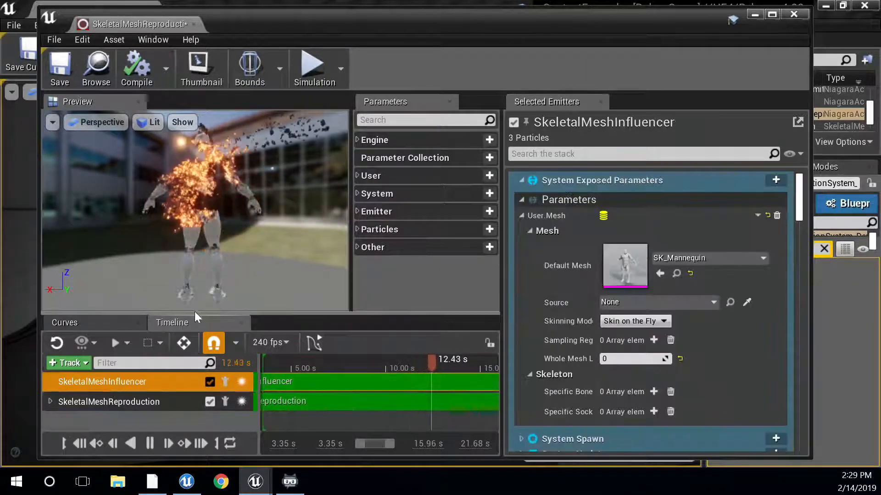
left_click(522, 200)
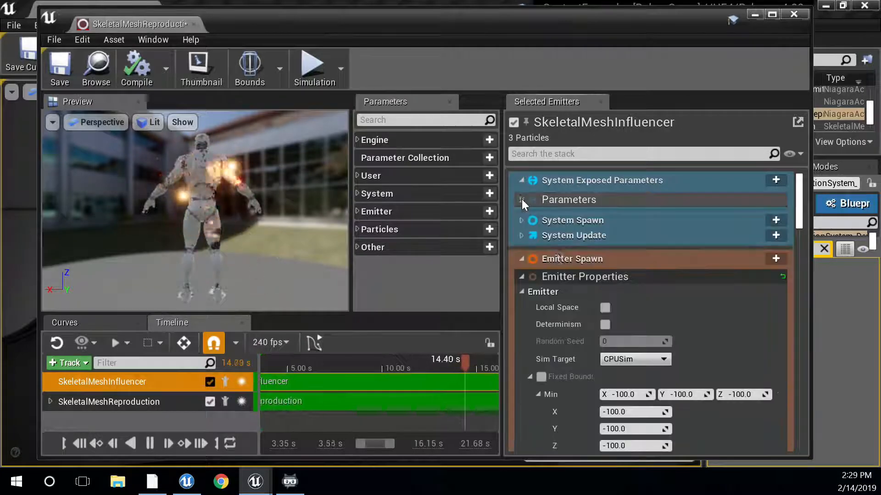
scroll(574, 291, "down", 1)
scroll(574, 291, "down", 7)
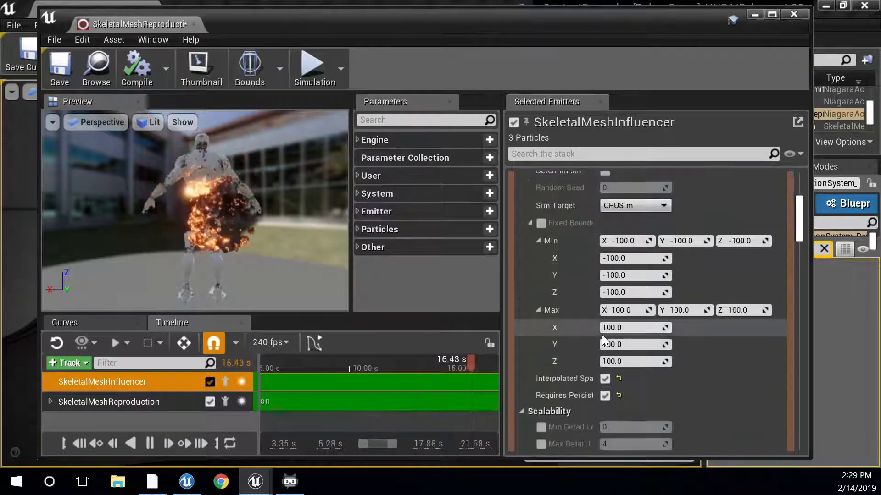
scroll(602, 354, "down", 3)
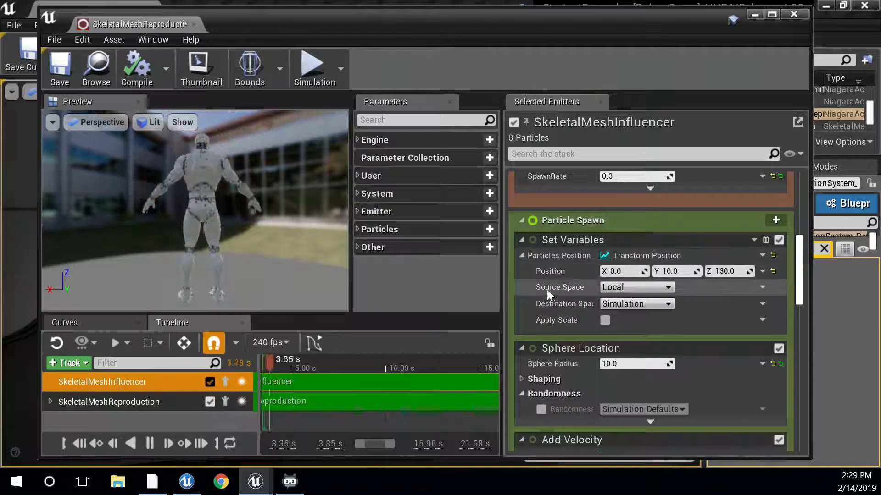
scroll(670, 351, "down", 2)
scroll(646, 326, "down", 3)
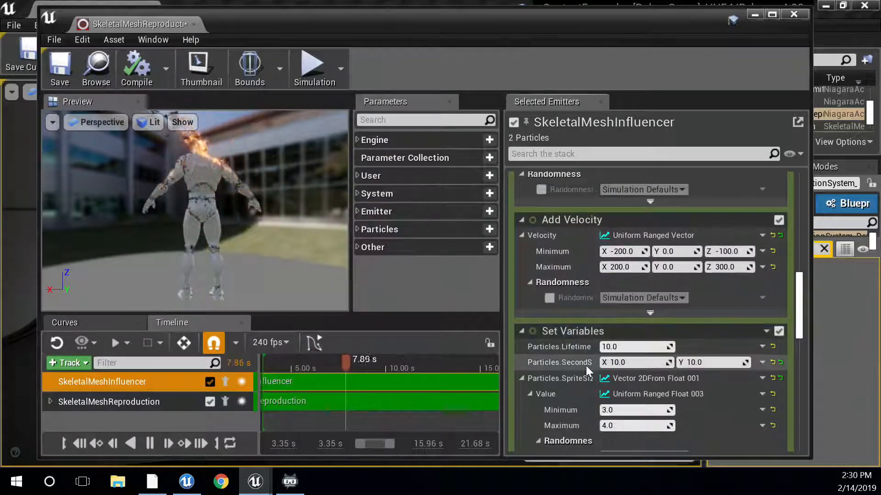
Step: Examine the influencer's Particle Update modules, including Curl Noise Force, Point Attraction Force and Drag Force
scroll(642, 387, "down", 2)
scroll(656, 388, "down", 4)
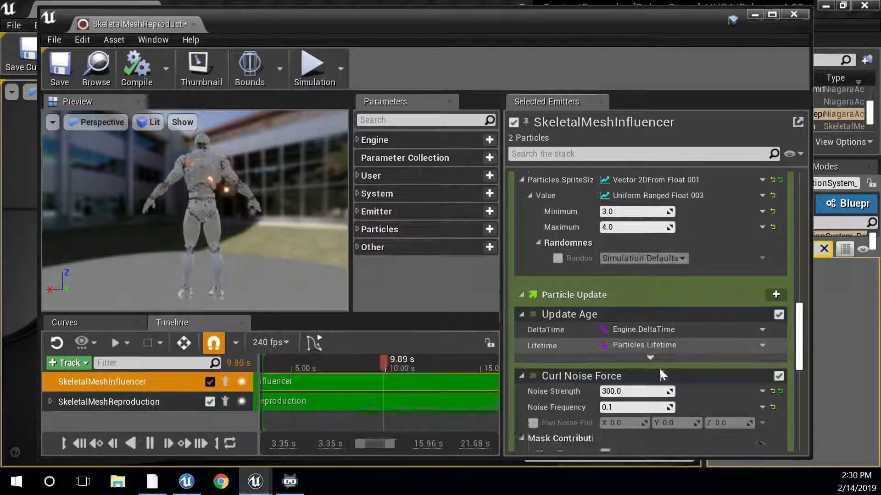
scroll(615, 345, "down", 2)
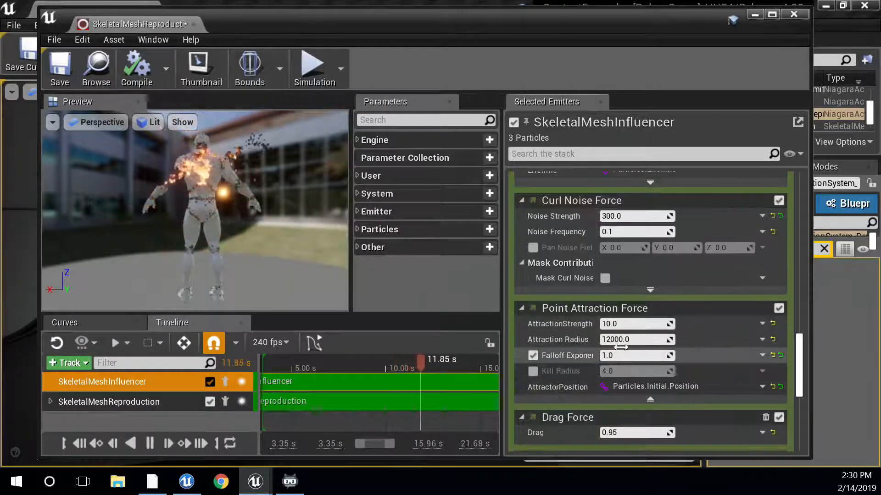
mouse_move(553, 374)
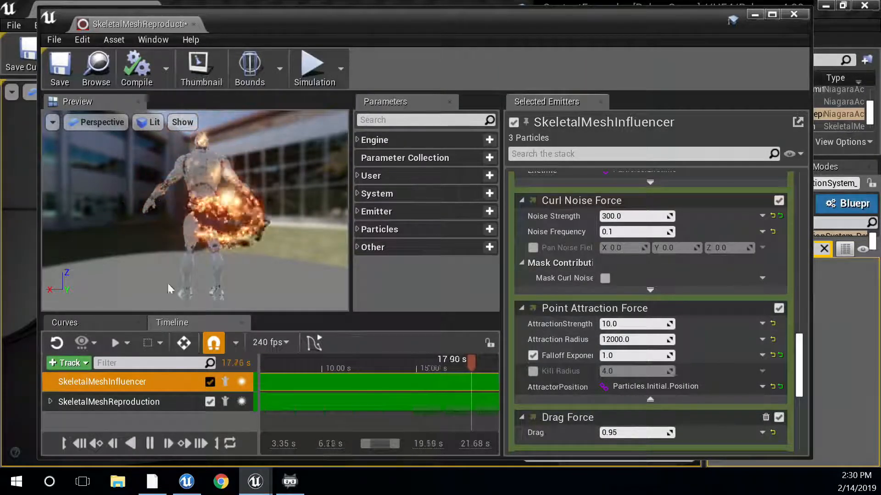
Step: Temporarily disable the SkeletalMeshReproduction emitter to view the influencer particles alone, re-enable it, and review the influencer stack back to Emitter Update
left_click(209, 401)
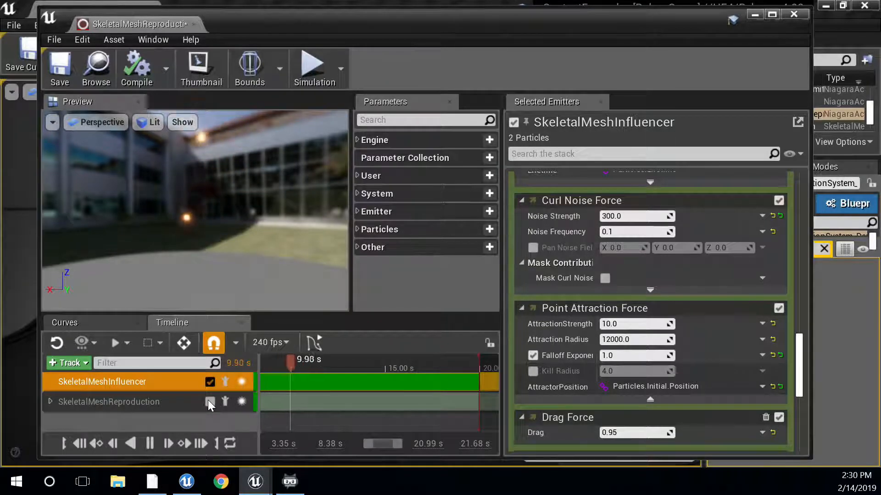
left_click(209, 400)
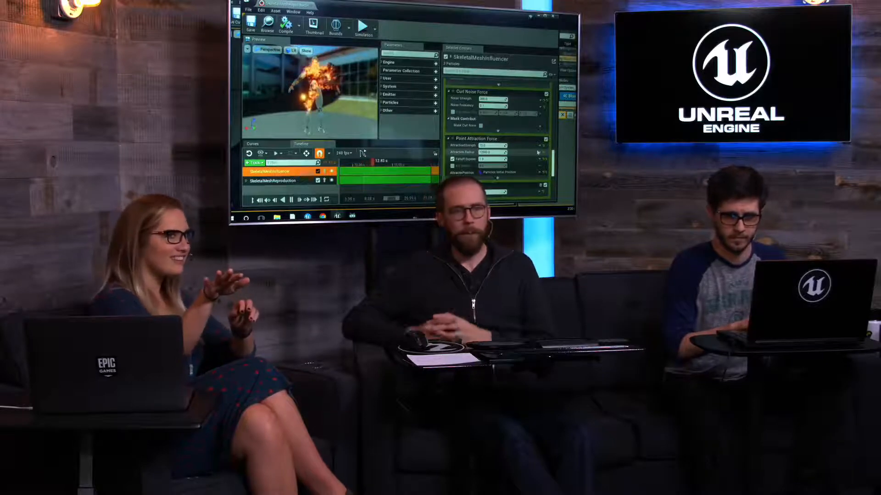
scroll(527, 146, "up", 3)
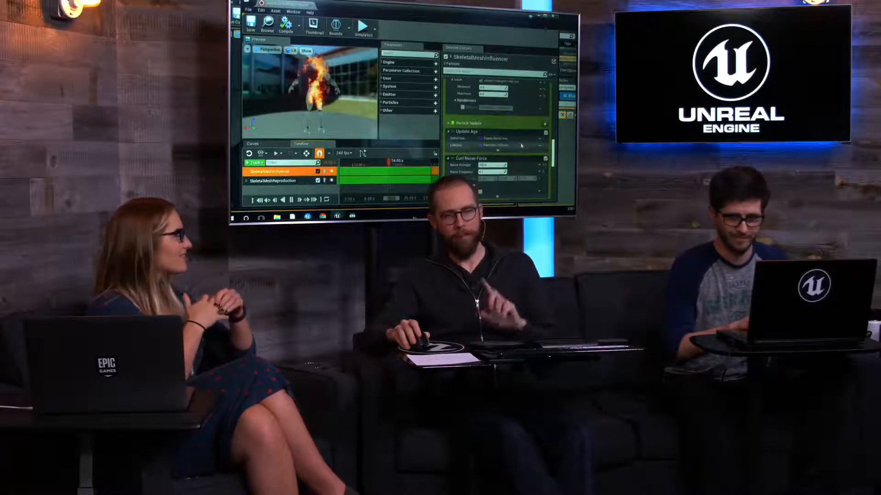
scroll(513, 138, "up", 5)
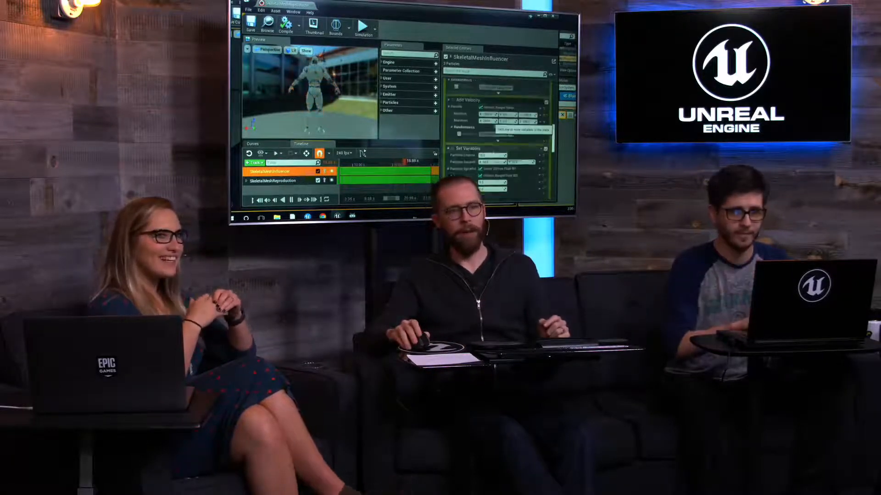
scroll(493, 125, "up", 5)
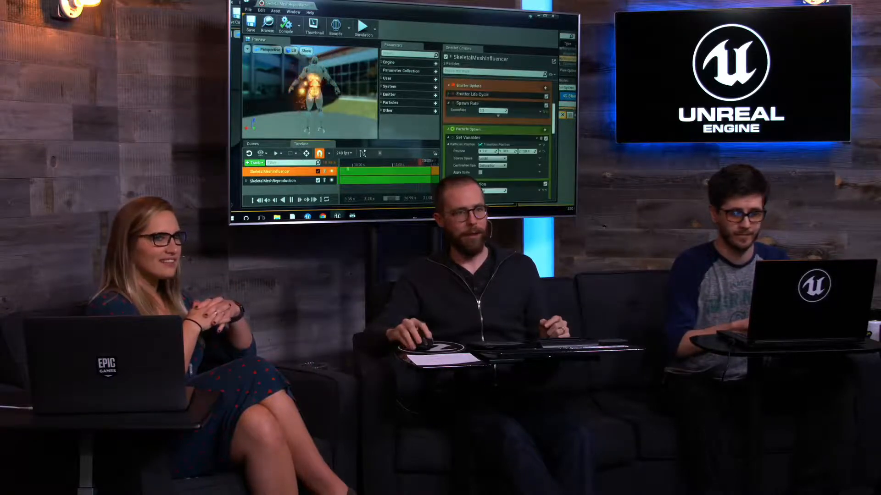
Step: Select the SkeletalMeshReproduction emitter and open the script of its Initialize Mesh Reproduction Sprite module
left_click(278, 181)
scroll(514, 125, "down", 3)
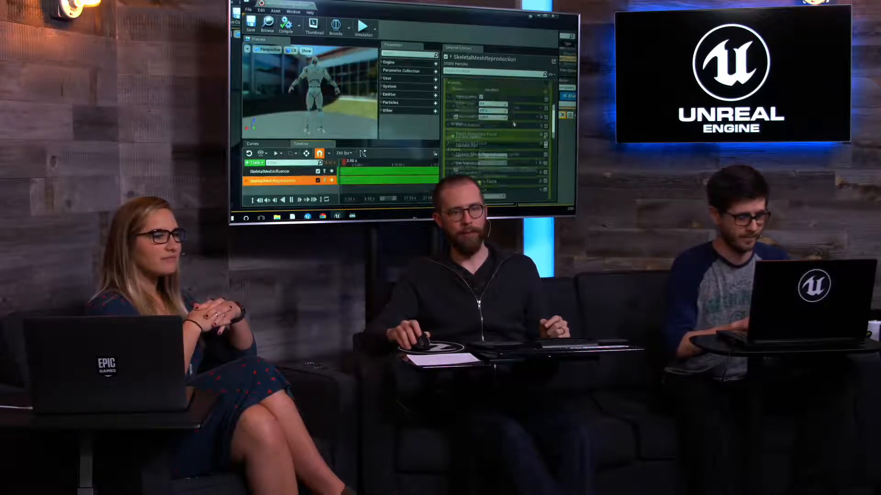
scroll(514, 124, "up", 2)
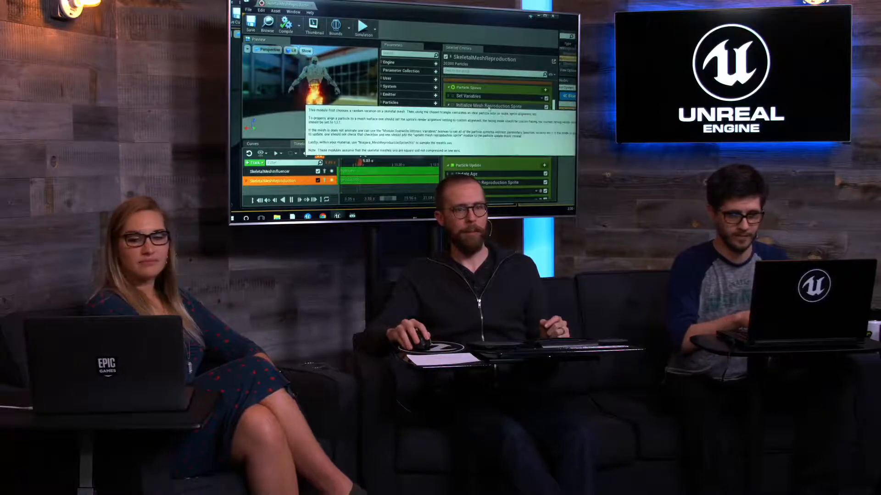
double_click(472, 107)
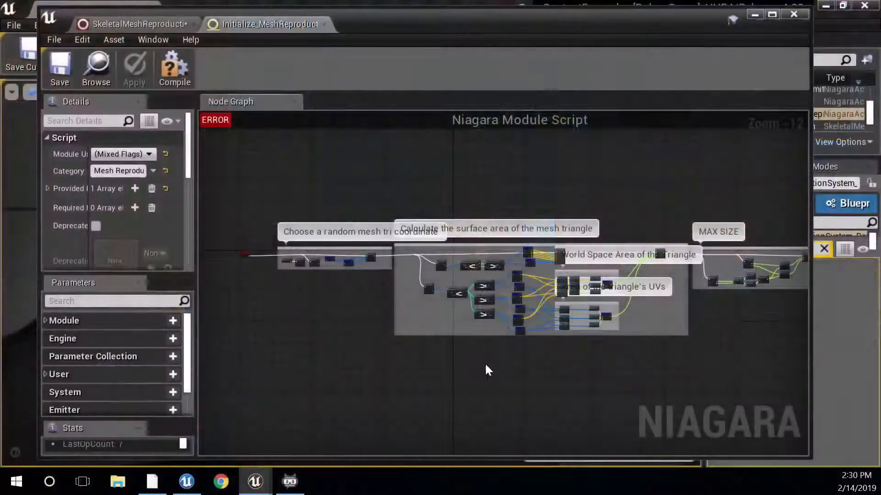
Step: Examine the "Calculate the surface area of the mesh triangle" section, focusing on its Map Get and Break Mesh Tri Coordinate nodes
scroll(422, 374, "up", 3)
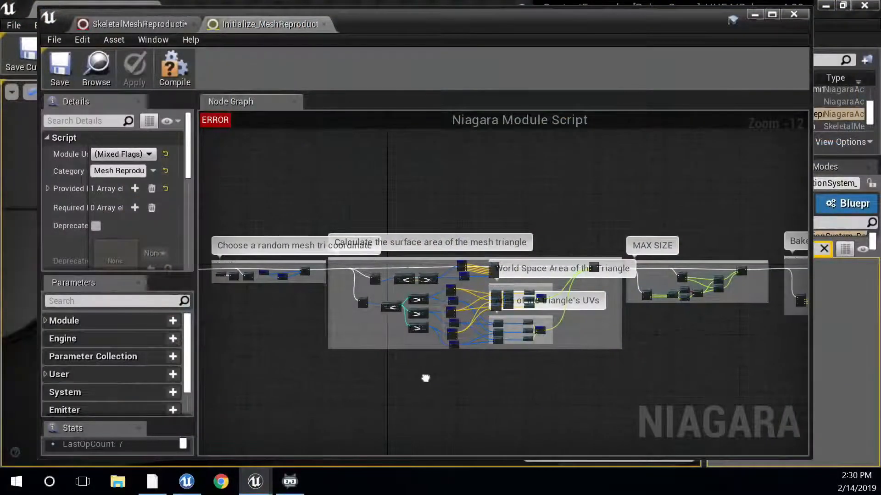
right_click_drag(453, 347, 445, 407)
scroll(445, 407, "up", 2)
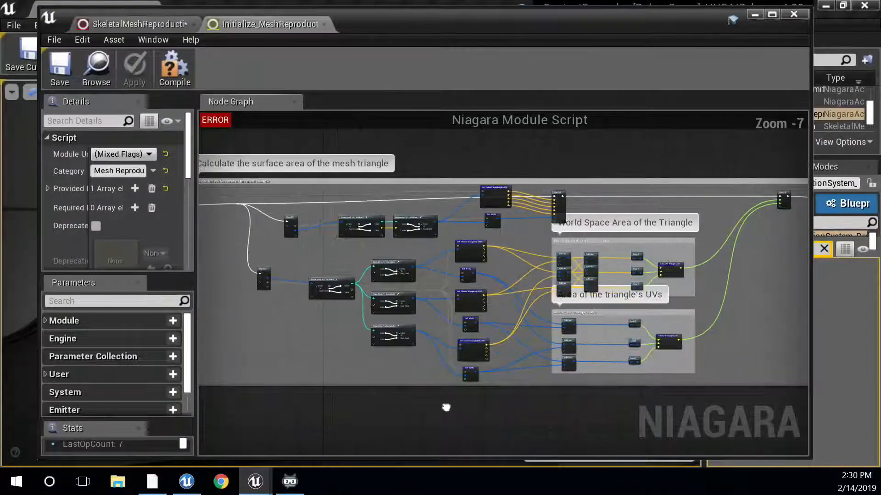
scroll(412, 379, "up", 3)
right_click_drag(413, 380, 419, 385)
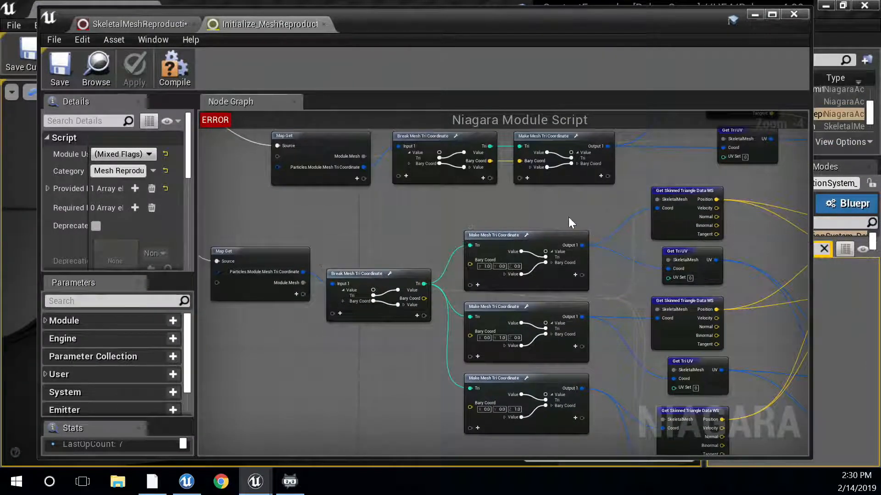
scroll(557, 210, "up", 3)
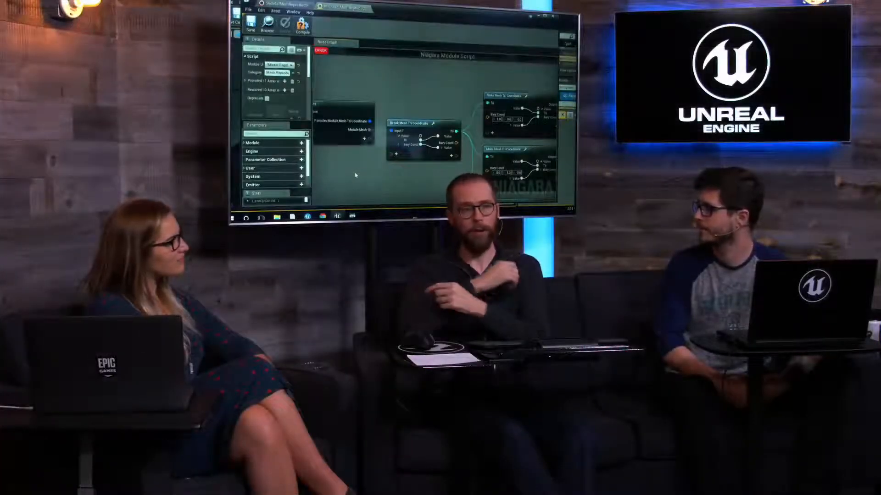
Step: Inspect the Bary Coord inputs on the stacked Make Mesh Tri Coordinate nodes and how they branch from the Break node
scroll(455, 74, "down", 4)
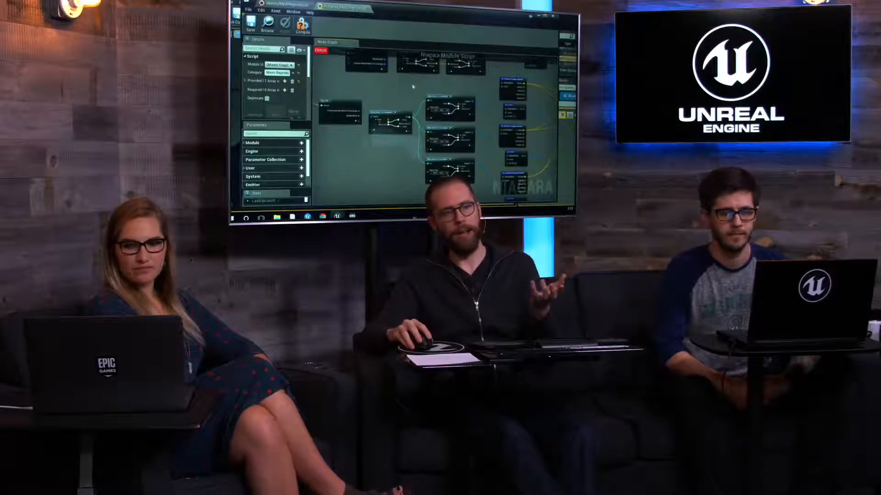
scroll(431, 104, "up", 4)
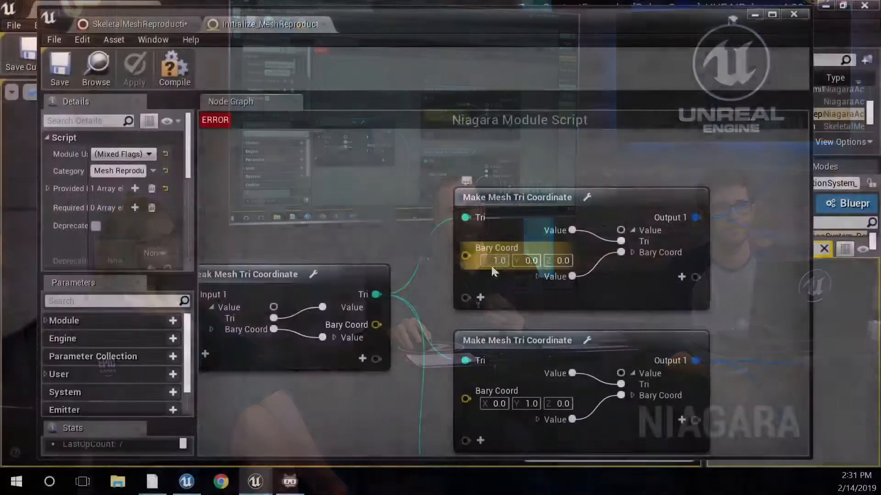
scroll(393, 216, "down", 4)
right_click(376, 191)
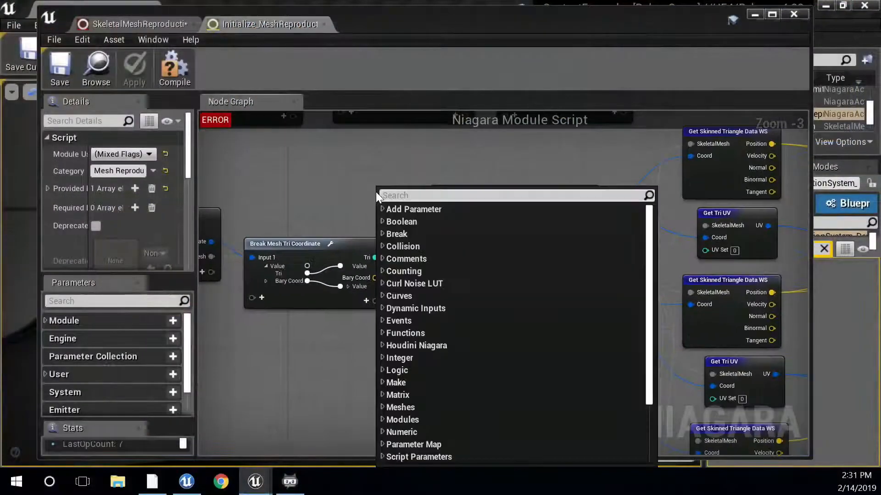
left_click(359, 174)
right_click_drag(437, 175, 359, 280)
scroll(360, 281, "down", 2)
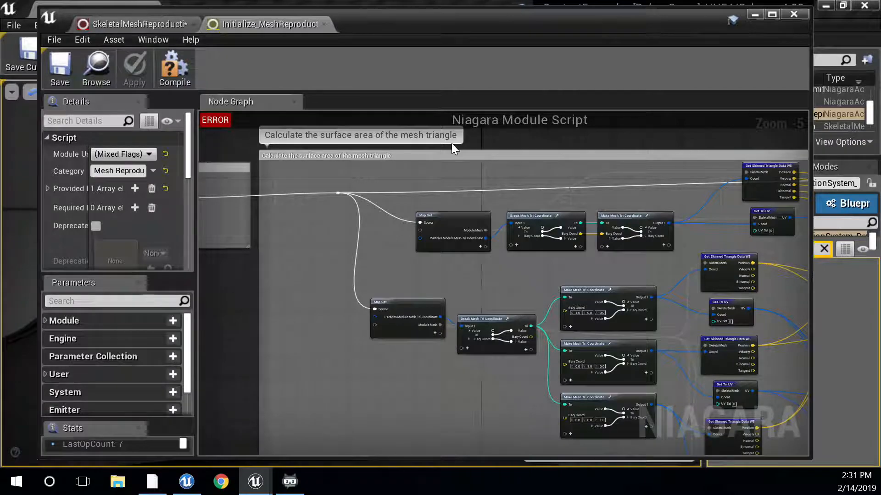
Step: Follow the graph to the World Space Area of the Triangle group and examine its Subtract, Length and Calculate Triangle Area nodes
right_click_drag(489, 159, 170, 155)
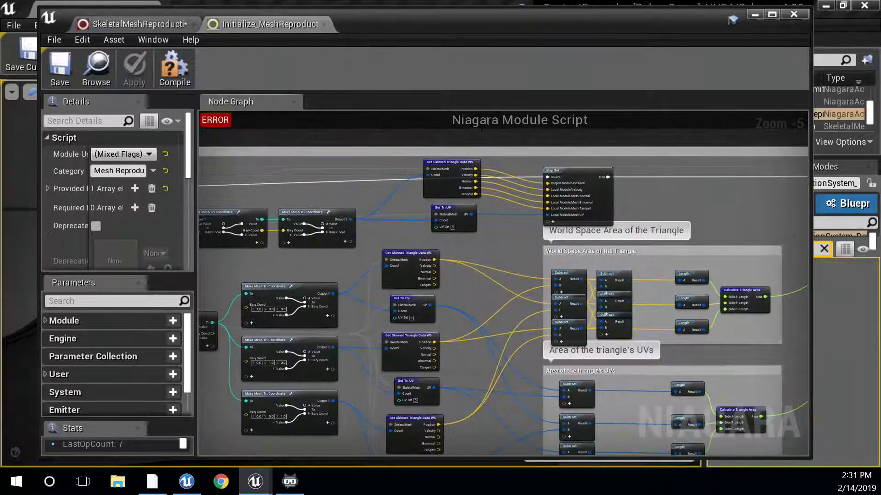
right_click_drag(525, 266, 245, 164)
scroll(381, 220, "up", 2)
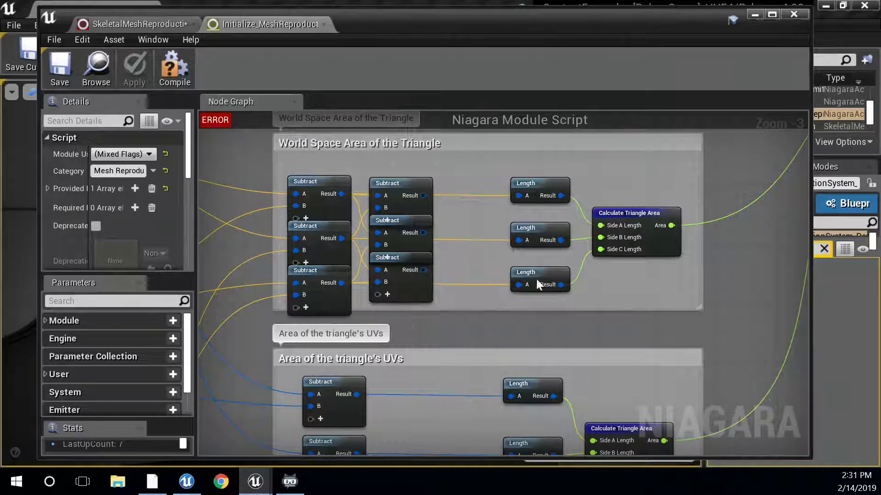
scroll(686, 281, "up", 2)
scroll(667, 274, "down", 2)
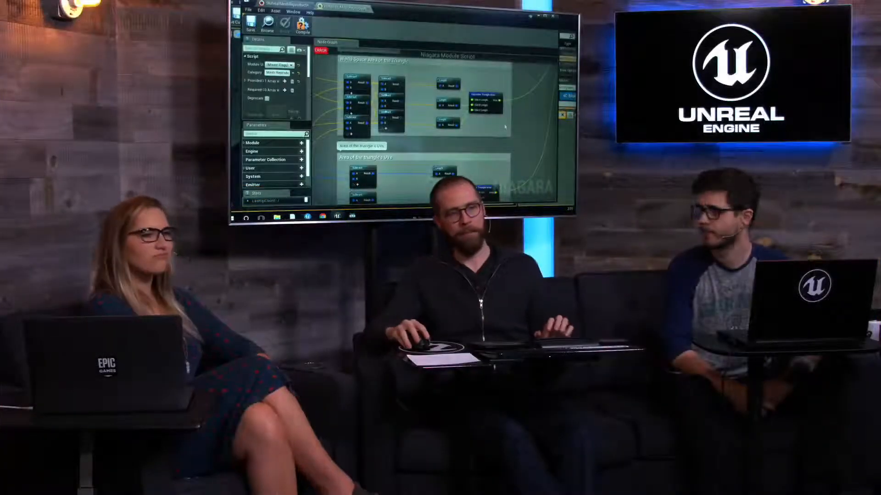
Step: Trace the triangle area outputs to the Map Set node that stores Triangle World Space Area and Triangle UV Area
scroll(505, 127, "down", 4)
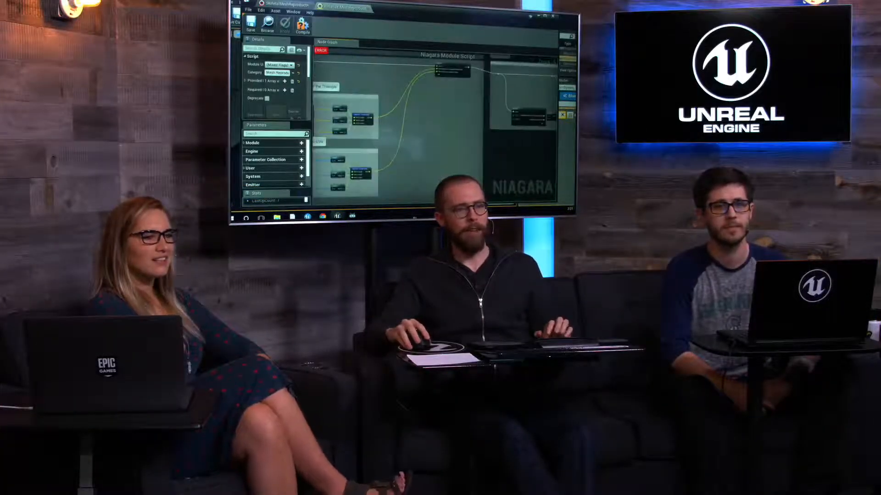
scroll(317, 147, "up", 5)
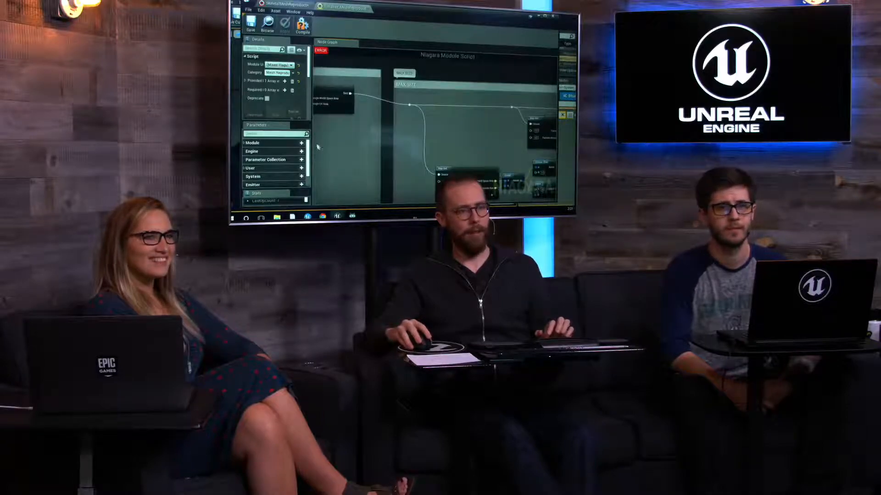
scroll(317, 147, "up", 1)
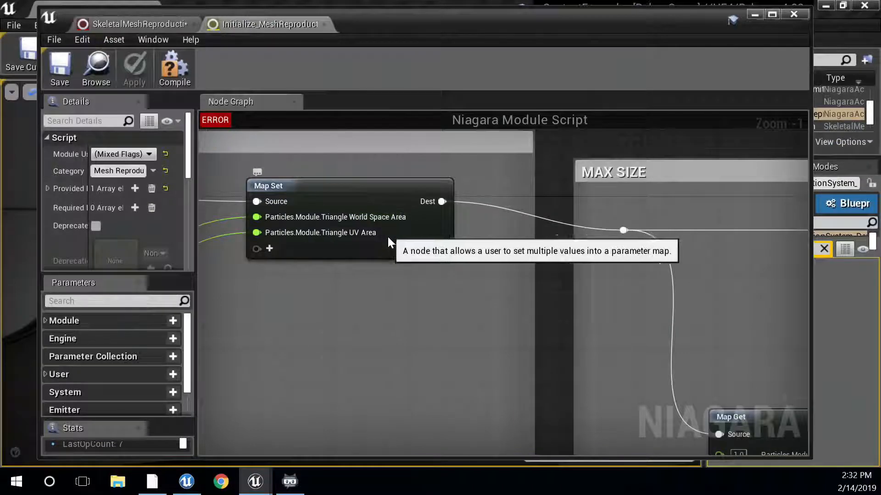
Step: Follow the graph through the MAX SIZE section to the section that bakes the binormal direction into the UV width variable
scroll(387, 317, "down", 1)
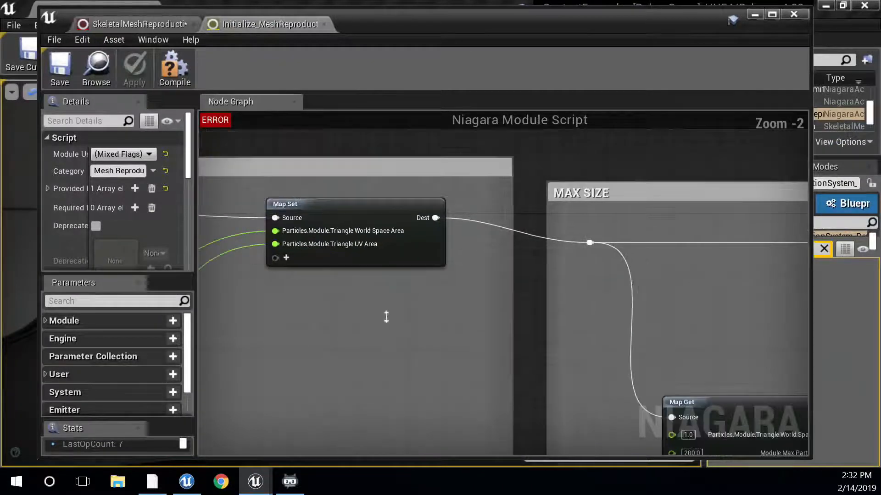
scroll(387, 318, "down", 3)
right_click_drag(386, 314, 226, 232)
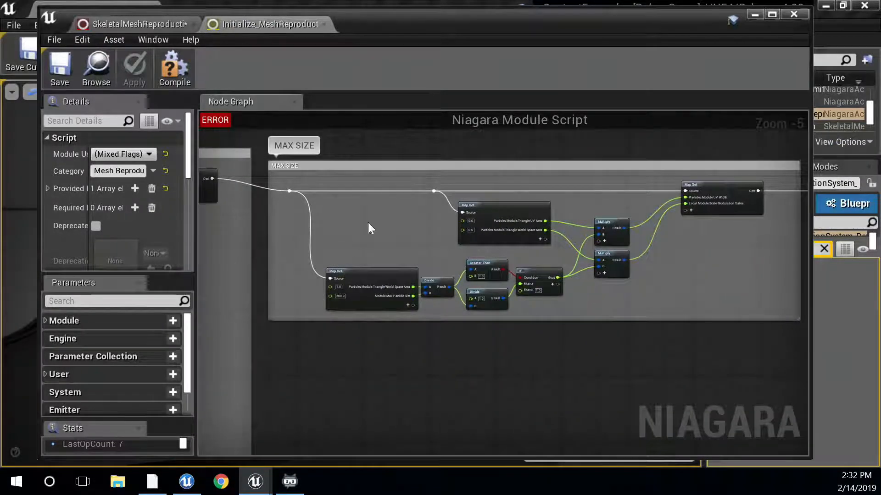
right_click_drag(589, 320, 290, 311)
right_click_drag(398, 306, 325, 279)
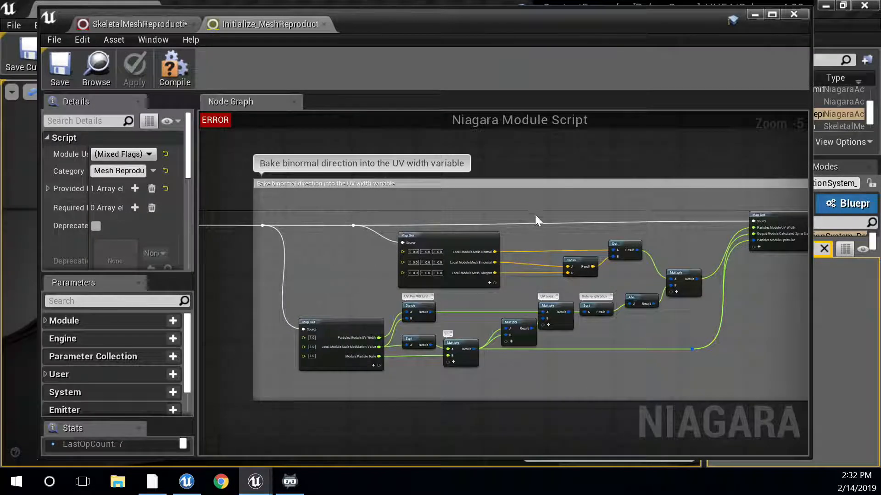
Step: Examine the section that kills particles below the min size threshold, tracing its comparison and logic nodes to the DataInstance.Alive Map Set
scroll(537, 220, "down", 2)
right_click_drag(550, 210, 391, 222)
right_click_drag(578, 220, 315, 235)
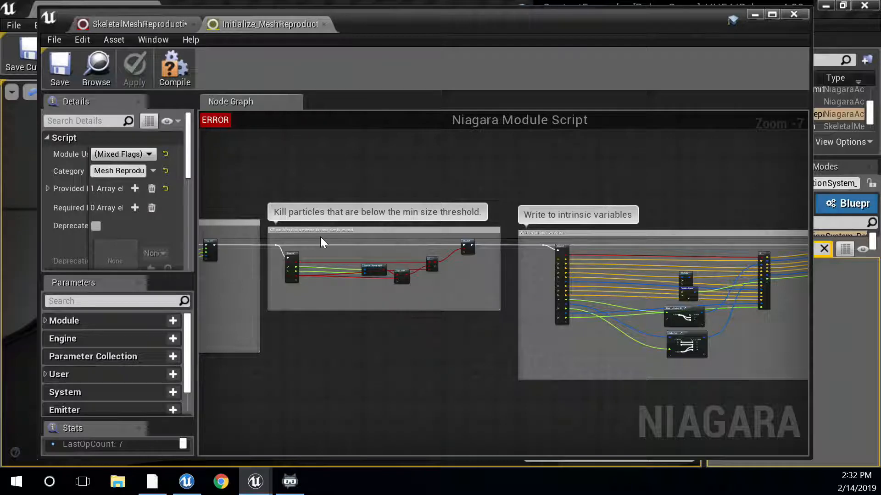
scroll(336, 246, "up", 2)
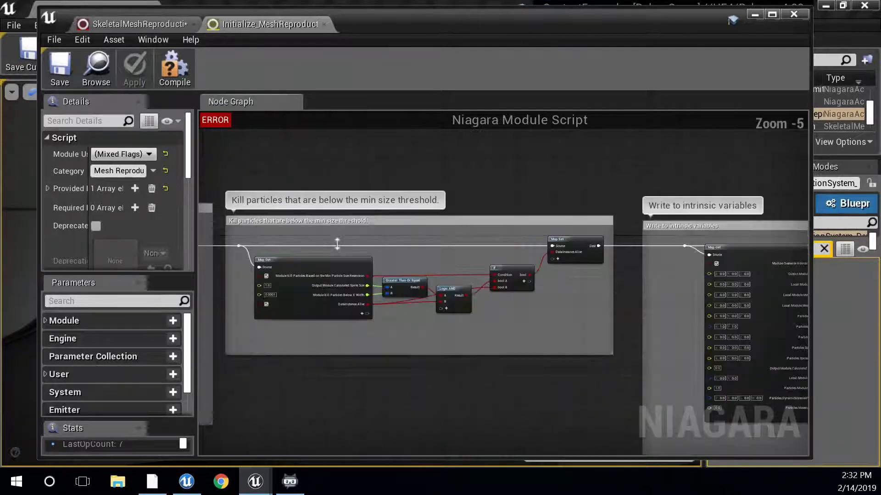
right_click_drag(339, 245, 381, 245)
scroll(347, 247, "up", 1)
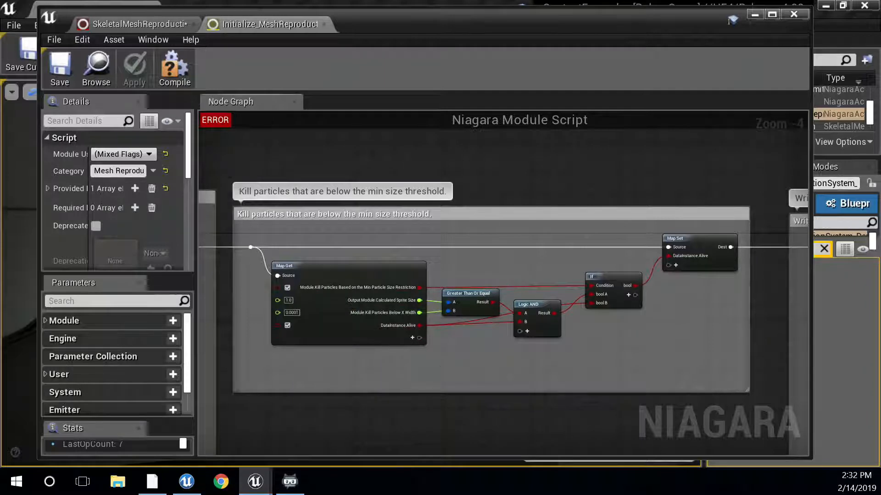
scroll(441, 366, "up", 3)
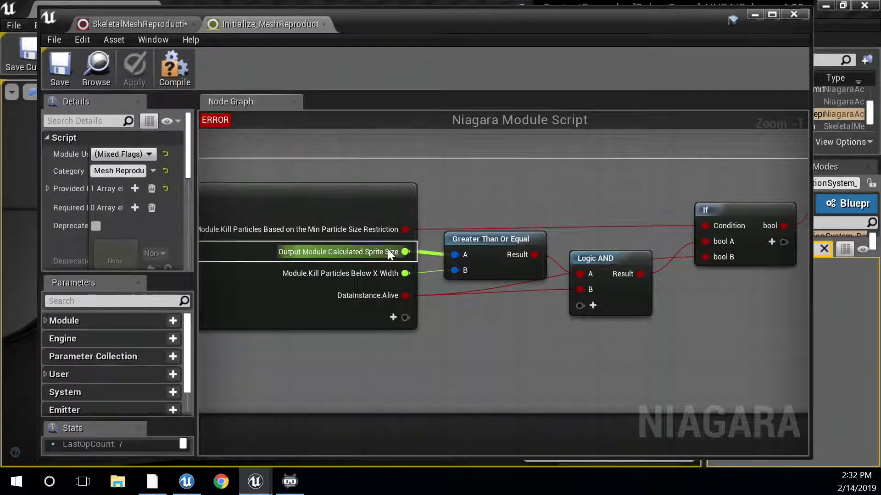
right_click_drag(701, 337, 331, 358)
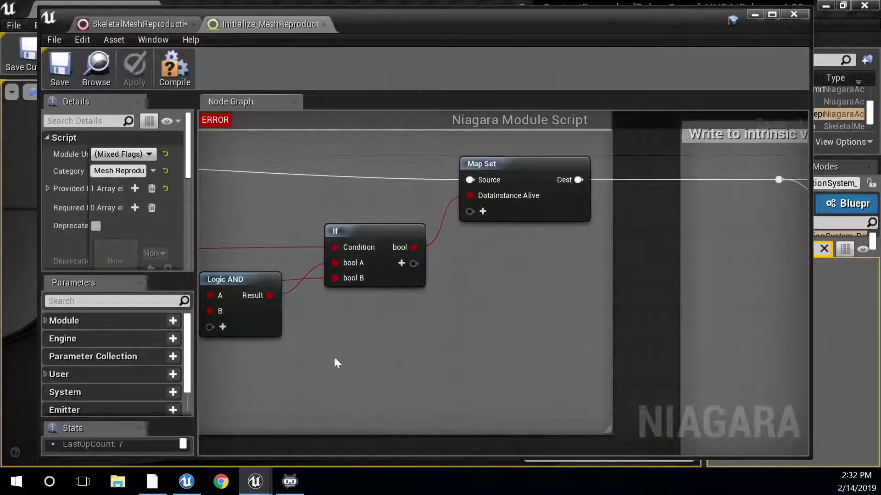
scroll(509, 309, "down", 6)
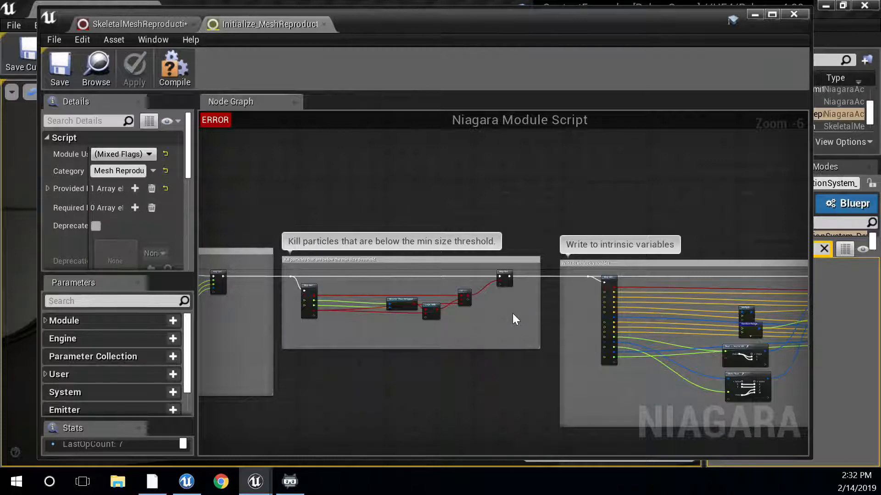
Step: Follow the Write to intrinsic variables section to its final Map Set and the Output Module node
right_click_drag(542, 220, 248, 190)
right_click_drag(653, 328, 527, 334)
scroll(527, 334, "up", 4)
right_click_drag(508, 271, 631, 439)
scroll(632, 439, "up", 2)
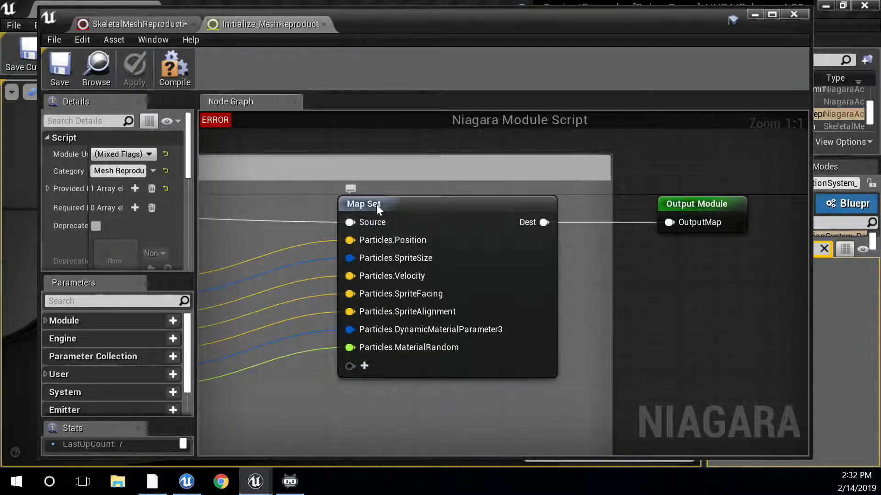
Step: Close the Initialize Mesh Reproduction Sprite script and review the emitter's Particle Spawn and Particle Update modules down to Drag Force
left_click(325, 24)
scroll(578, 321, "down", 5)
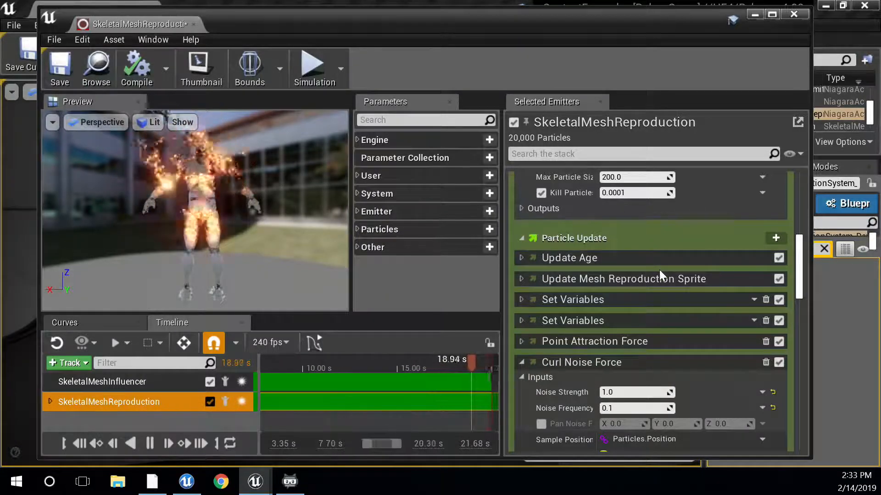
scroll(659, 269, "up", 6)
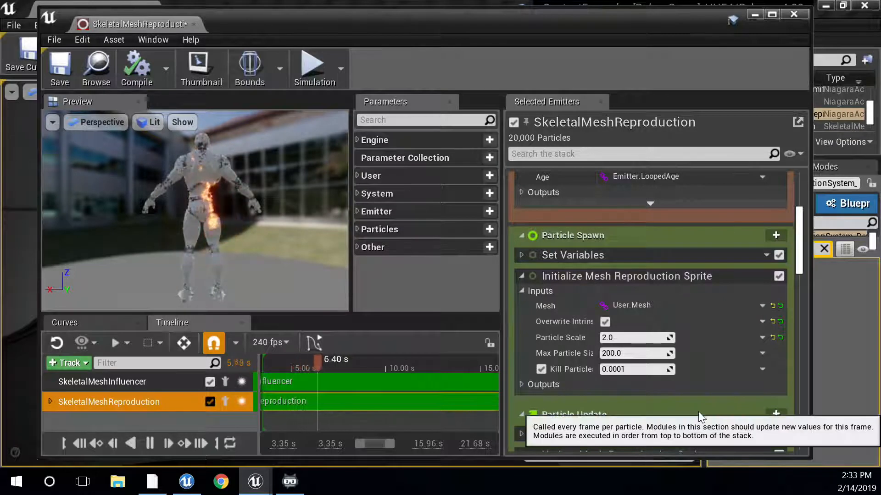
scroll(637, 407, "down", 4)
scroll(638, 407, "down", 2)
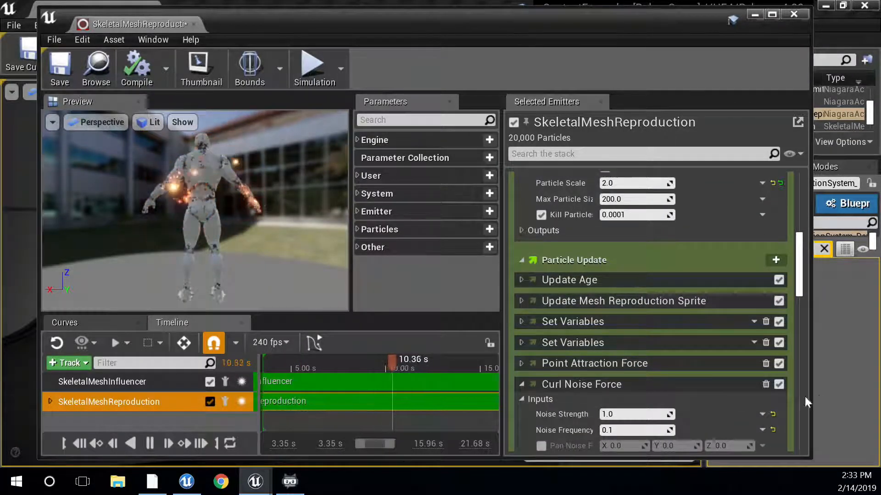
scroll(720, 397, "down", 10)
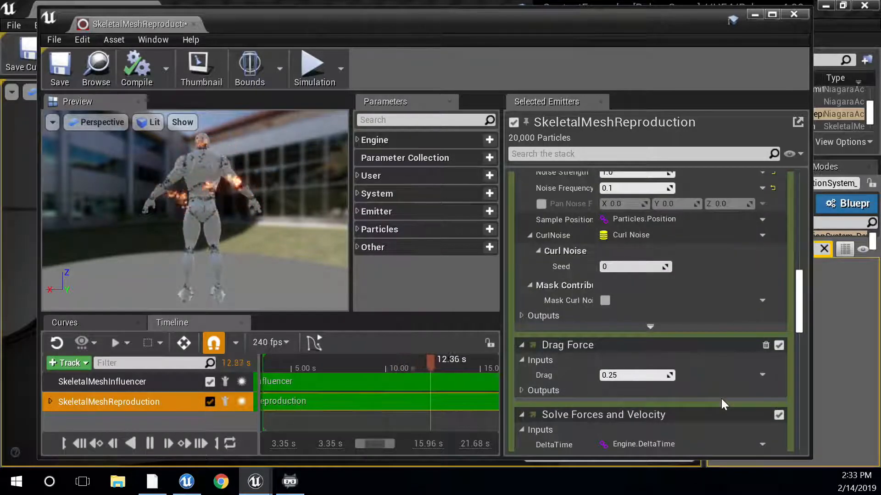
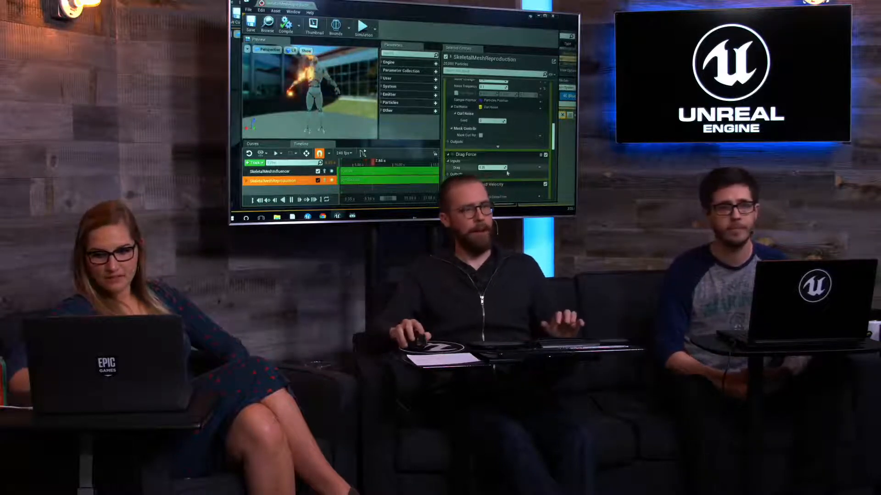
Step: Expand the SkeletalMeshReproduction emitter's Emitter Life Cycle and Emitter Spawn sections and view the available Sim Target options
scroll(477, 147, "up", 5)
scroll(460, 142, "up", 6)
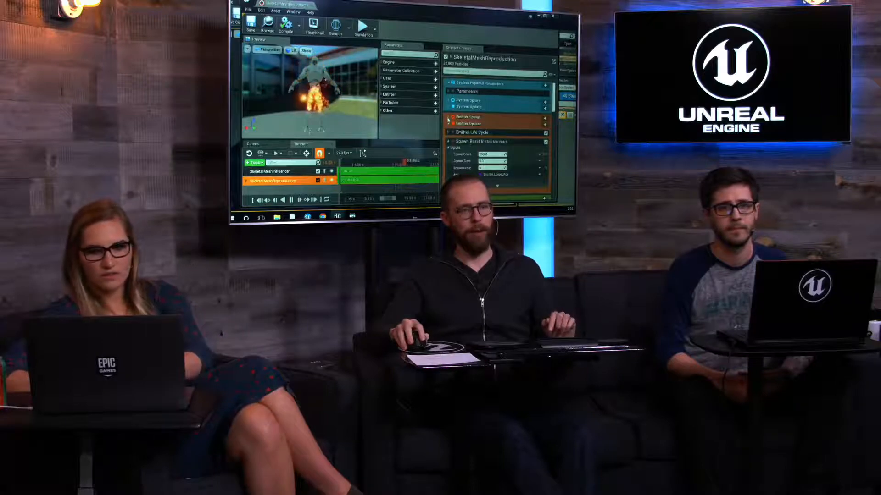
left_click(448, 133)
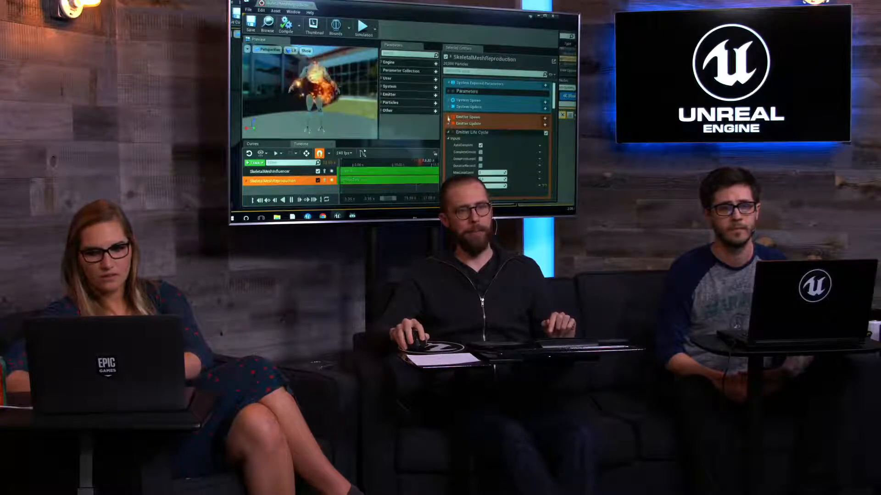
left_click(448, 117)
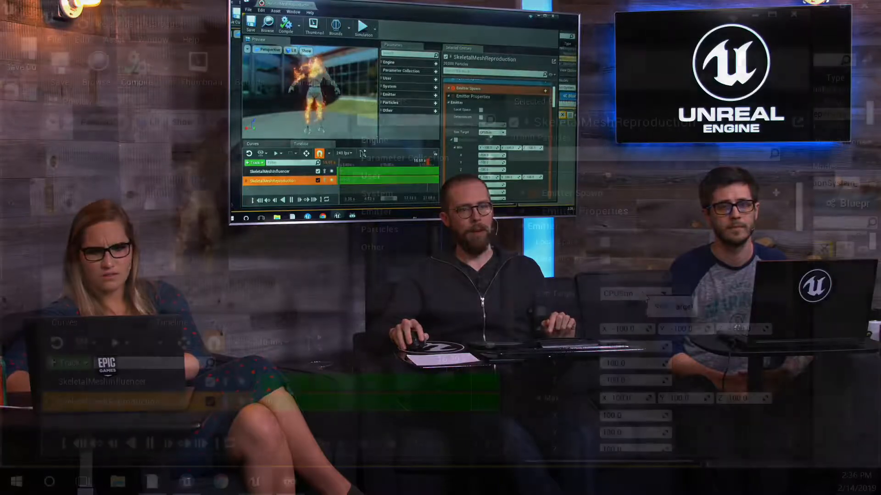
left_click(642, 291)
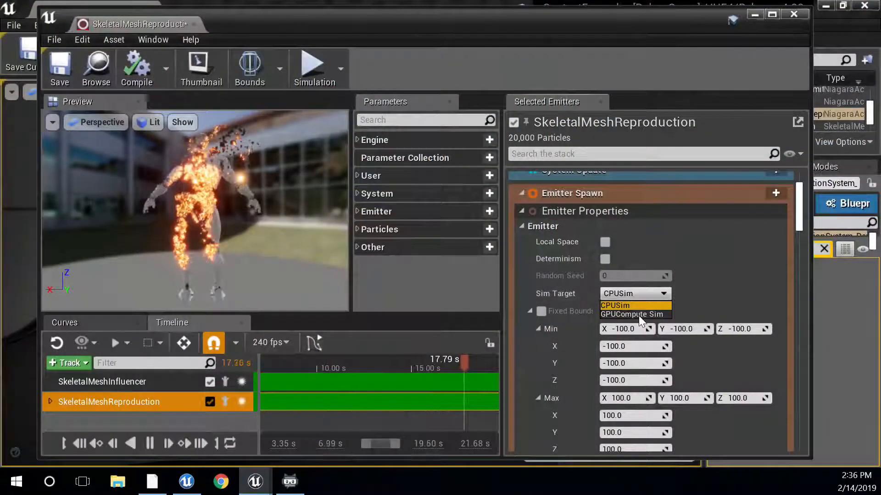
left_click(701, 282)
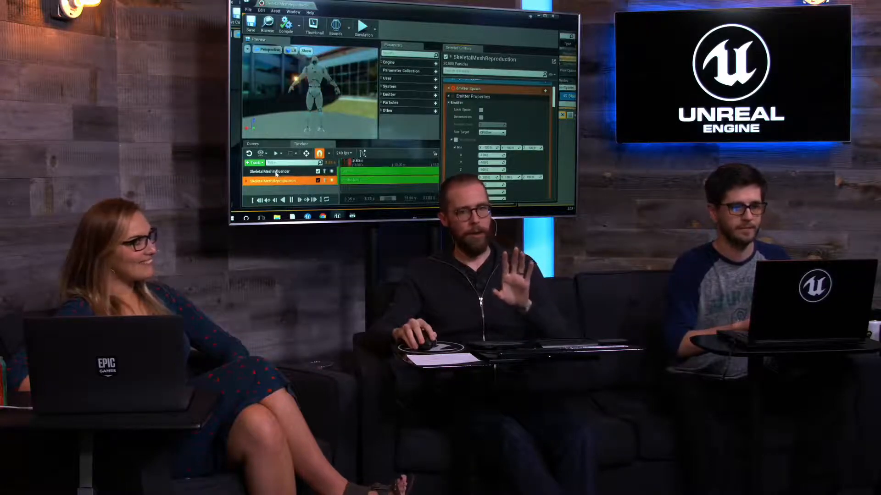
Step: Review the SkeletalMeshInfluencer emitter's particle update modules, collapse Solve Forces and Velocity, and locate the Generate Location Event module
scroll(498, 138, "down", 2)
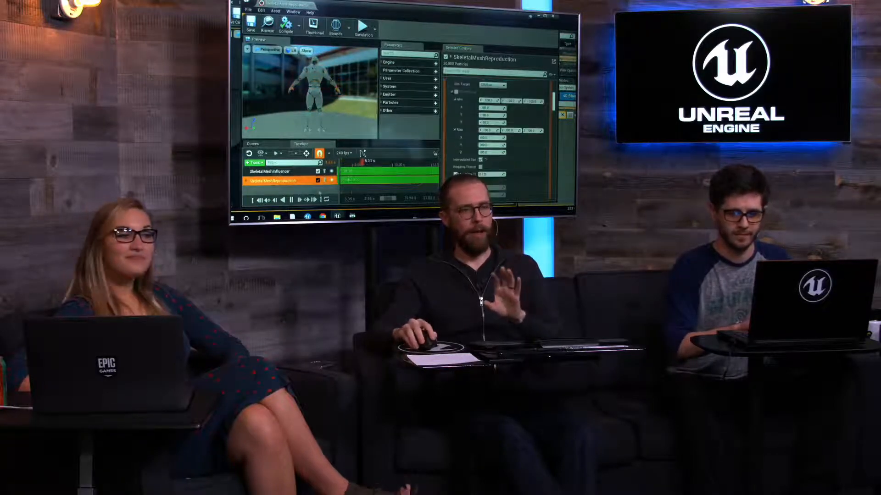
left_click(262, 172)
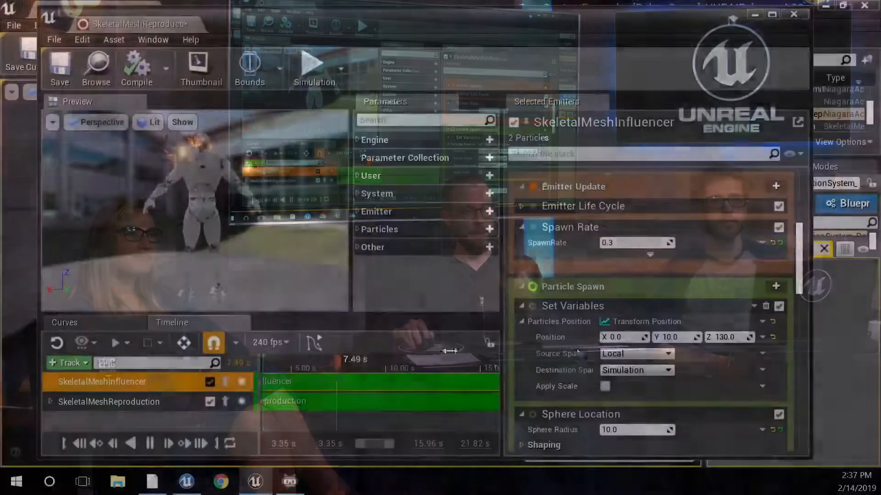
scroll(577, 349, "down", 10)
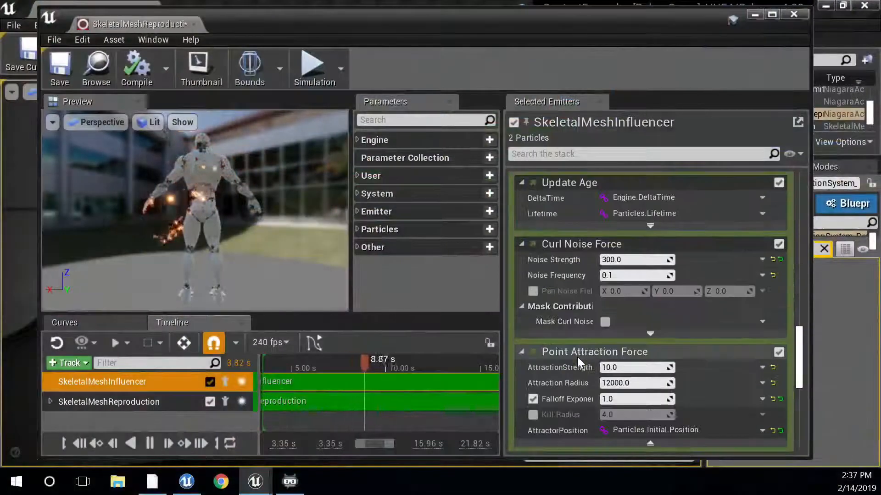
scroll(577, 357, "down", 8)
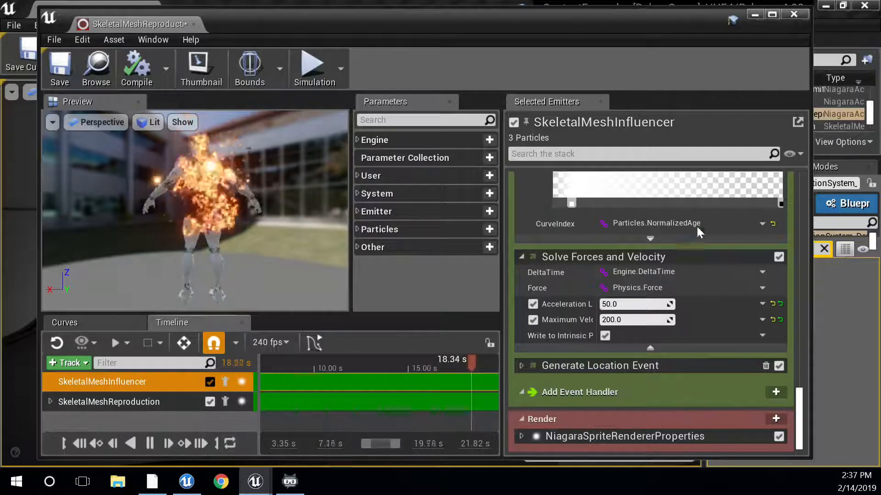
left_click(522, 257)
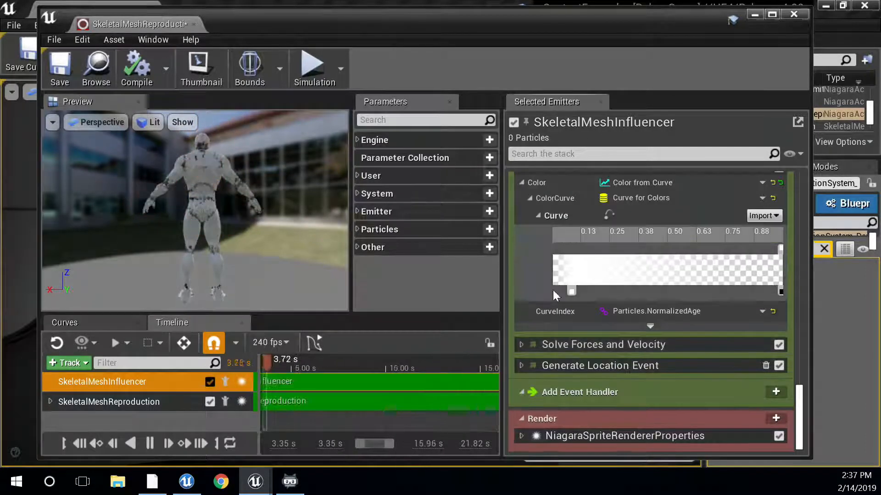
mouse_move(653, 368)
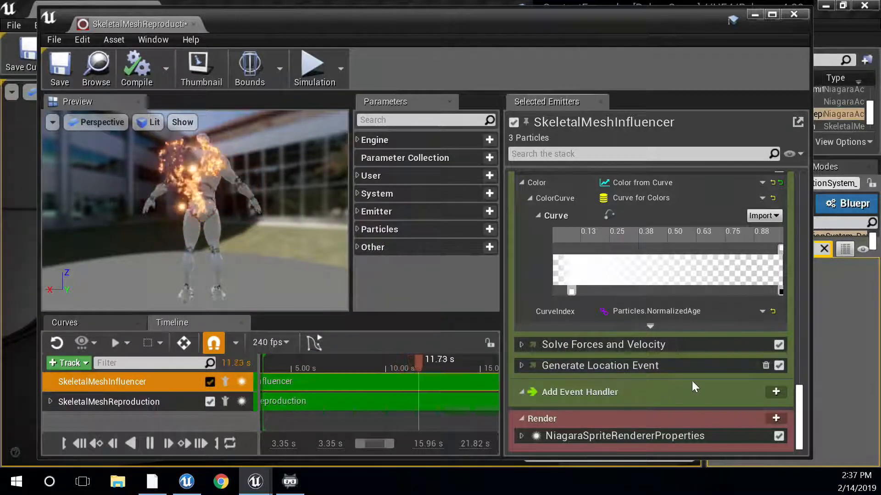
Step: Select the SkeletalMeshReproduction emitter, expand its LocationEvent event handler, and review the handler properties and Accumulate Nearby Particle Influences inputs
left_click(127, 403)
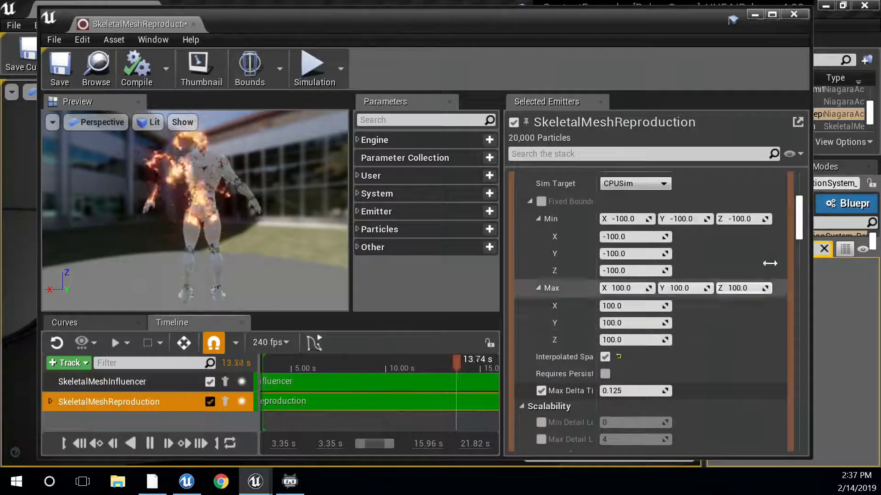
left_click_drag(801, 224, 775, 351)
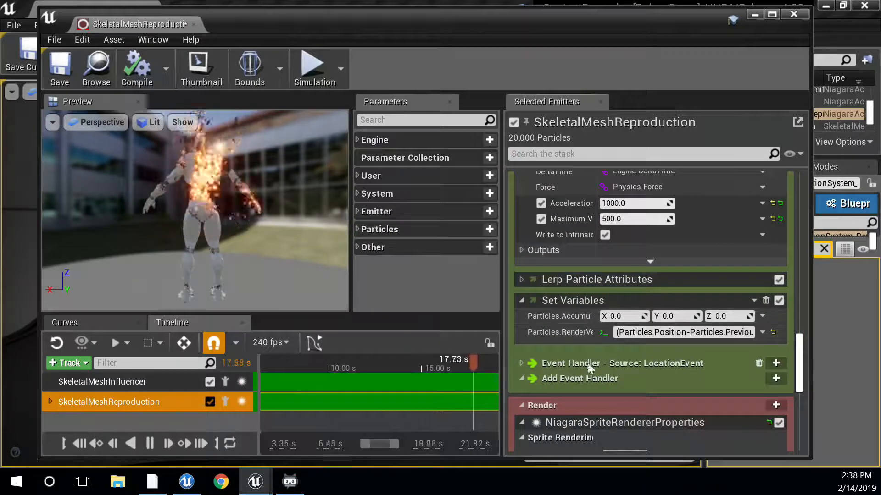
left_click(522, 364)
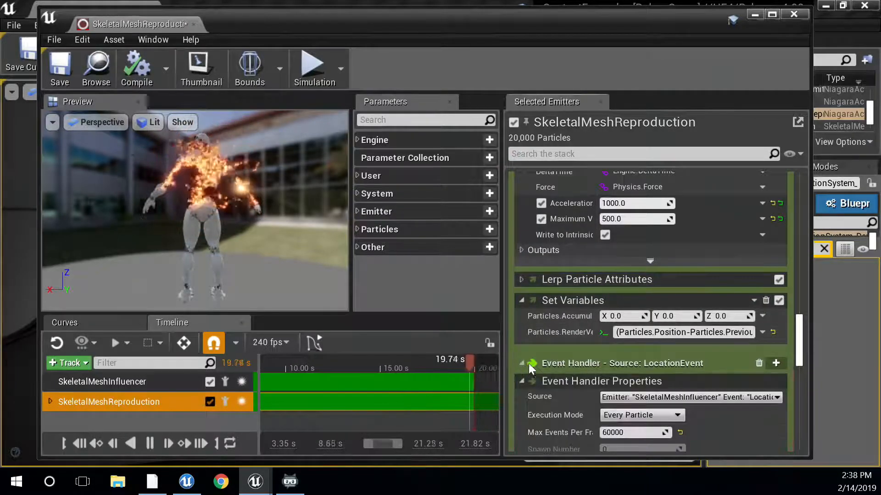
scroll(529, 363, "down", 6)
scroll(534, 365, "up", 2)
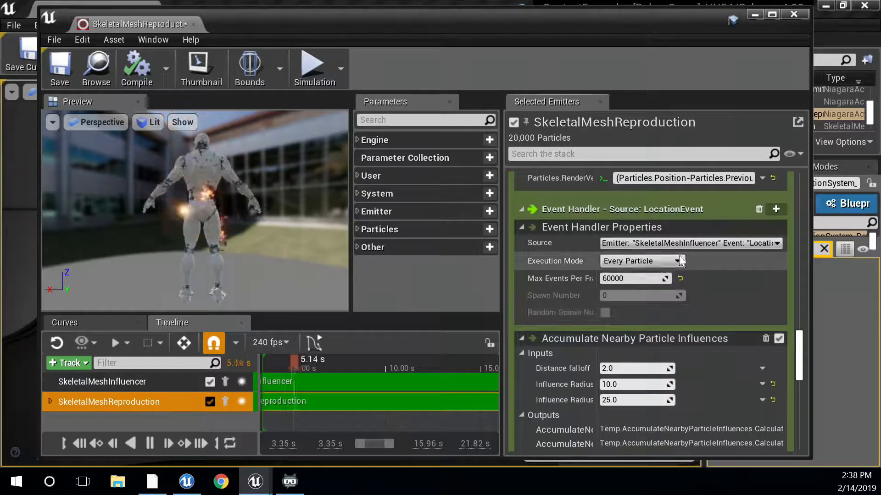
Step: Open the Accumulate Nearby Particle Influences script and trace the LocationEvent Read position to the Calculated Distance and Direction Vector outputs
double_click(595, 342)
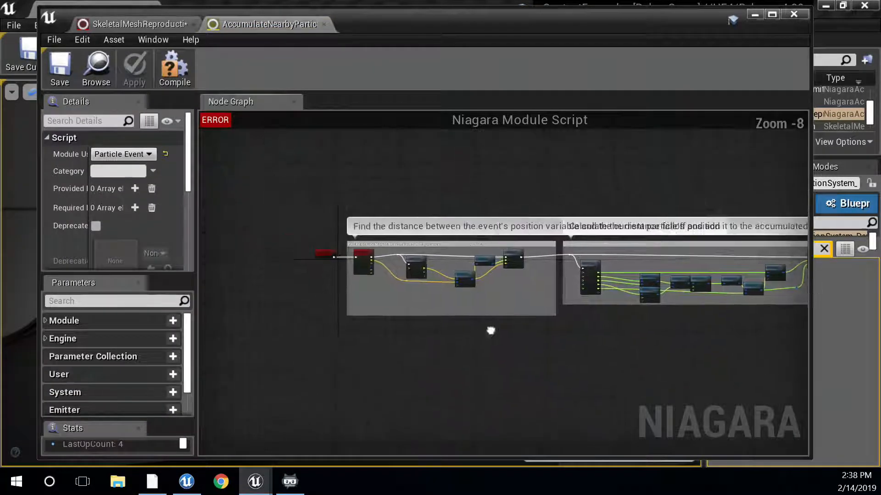
scroll(420, 403, "up", 4)
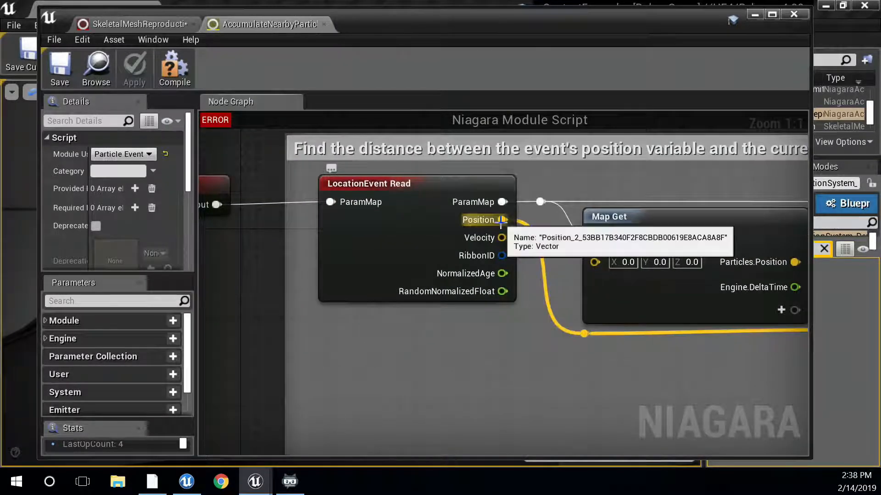
scroll(454, 386, "down", 4)
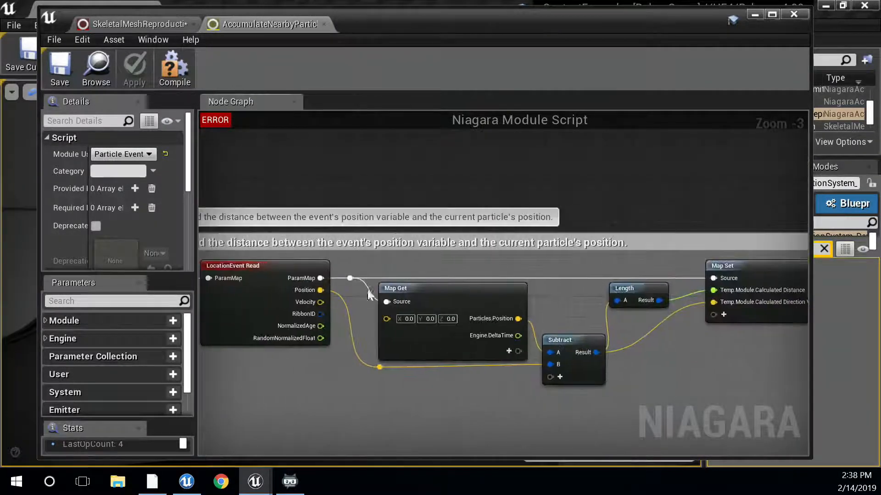
right_click_drag(536, 355, 419, 336)
scroll(455, 334, "up", 2)
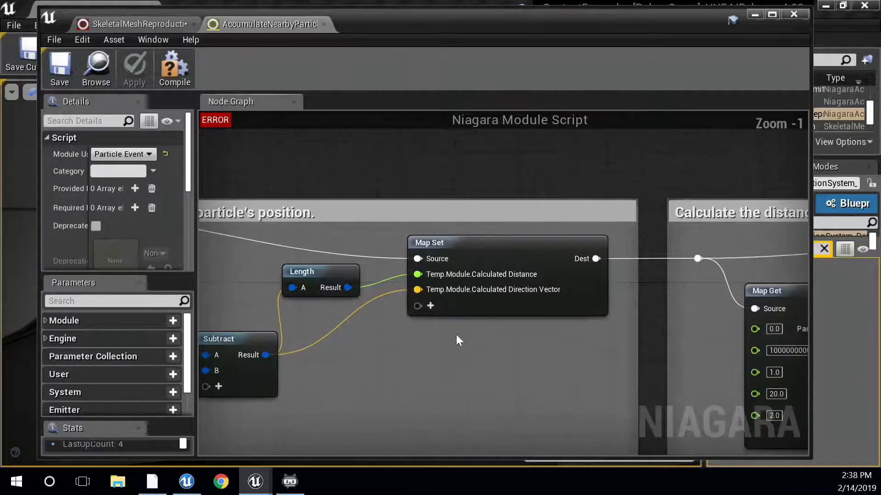
scroll(459, 282, "up", 1)
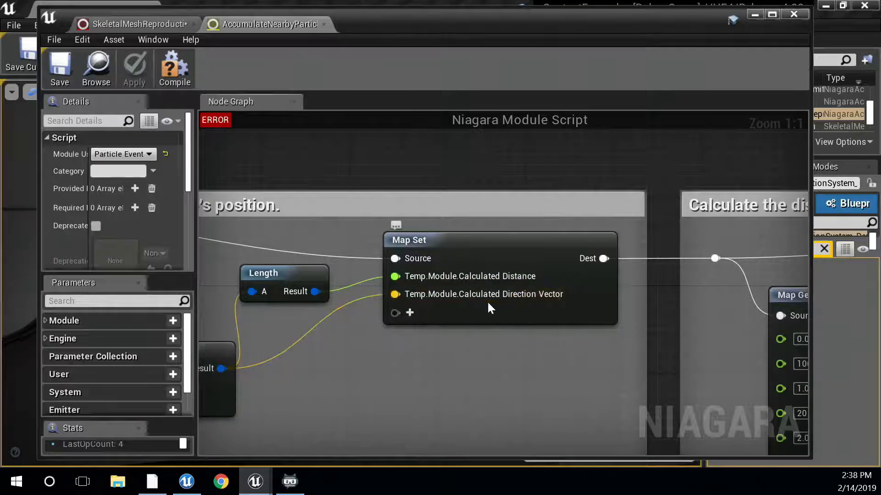
Step: Trace the rest of the module graph through the distance falloff, in-range particle count and Save influencer velocity sections to Particles.Module.InfluencerVelocity
scroll(560, 354, "down", 2)
right_click_drag(561, 354, 199, 286)
scroll(445, 303, "down", 2)
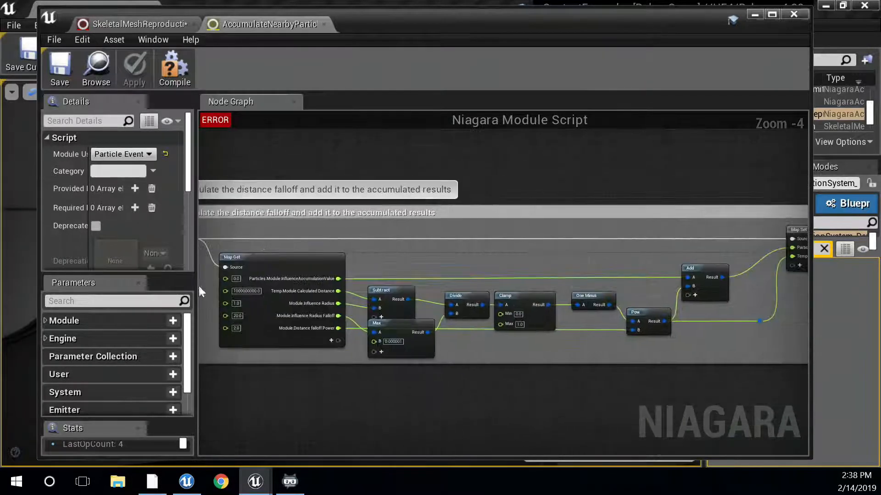
scroll(404, 219, "up", 2)
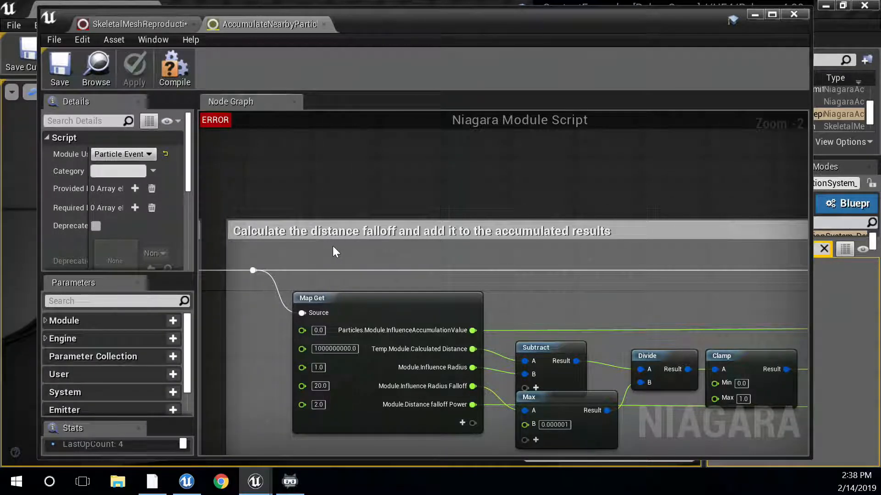
scroll(472, 235, "down", 2)
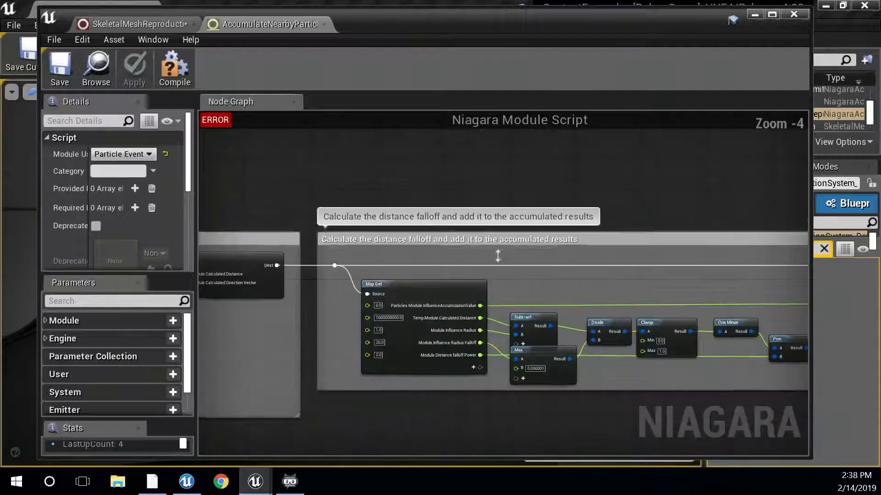
right_click_drag(497, 256, 130, 299)
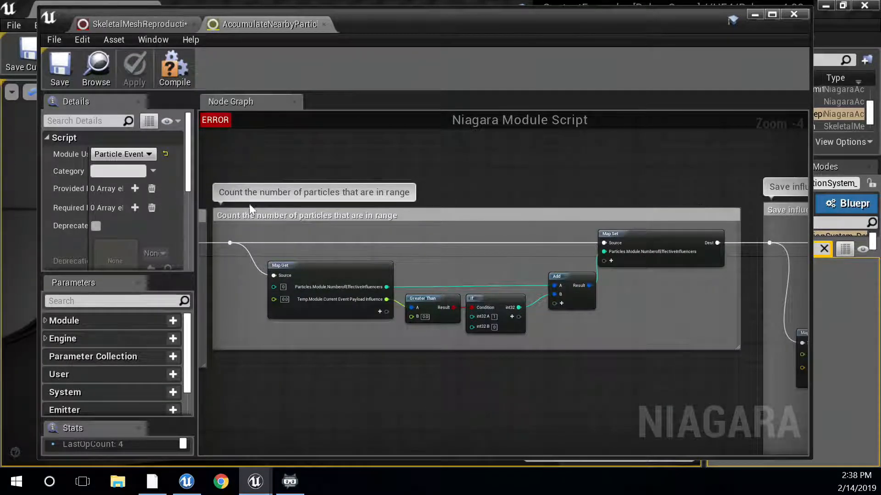
right_click_drag(678, 368, 164, 331)
right_click_drag(218, 287, 226, 284)
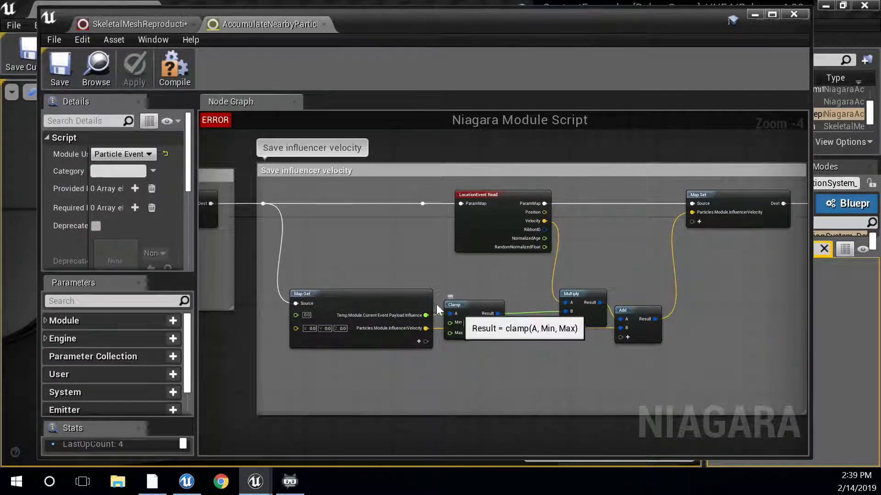
right_click_drag(645, 258, 612, 273)
scroll(612, 274, "up", 4)
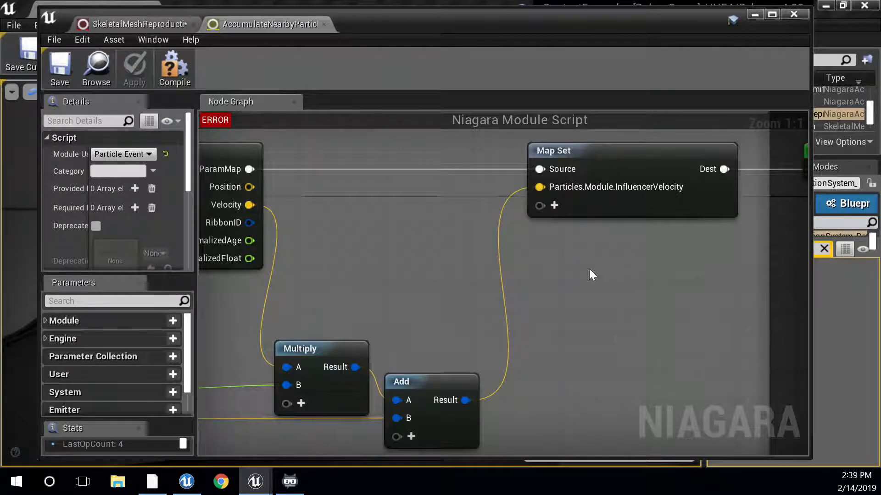
Step: Return to the SkeletalMeshReproduction emitter and review its Set Variables, Solve Forces and Velocity, Drag Force and Curl Noise inputs
left_click(136, 18)
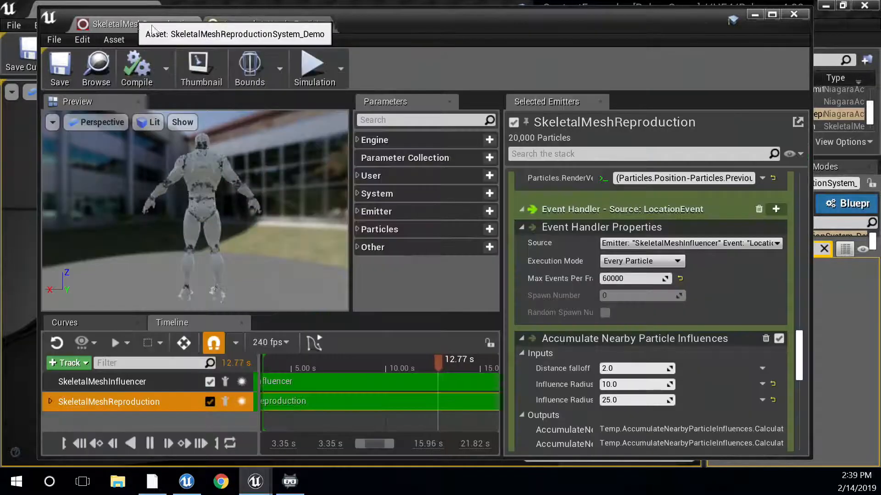
scroll(598, 283, "up", 3)
scroll(599, 282, "up", 2)
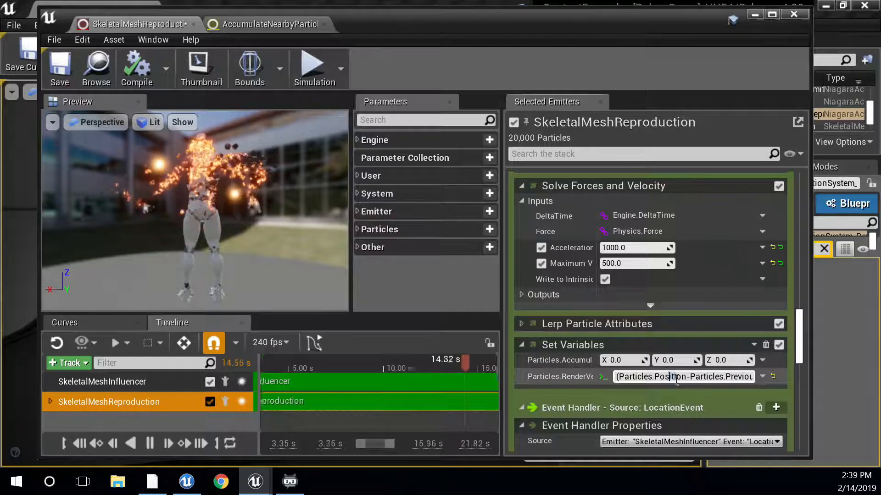
left_click(623, 359)
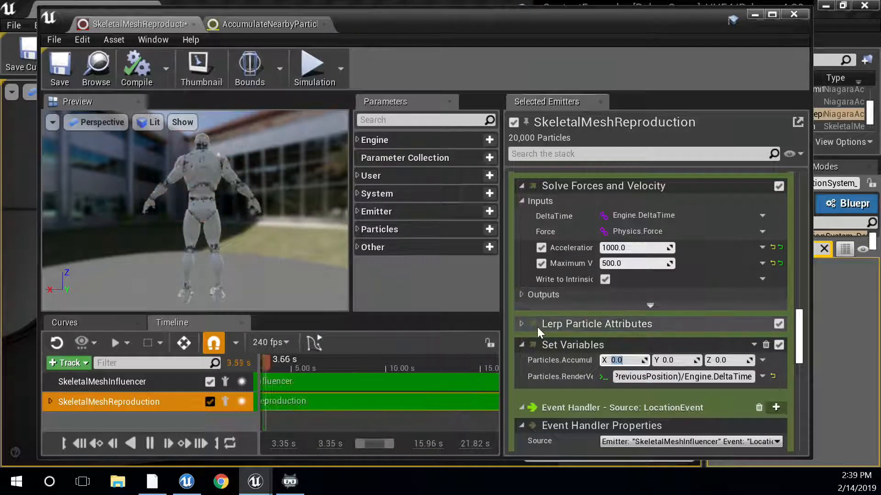
scroll(626, 257, "up", 5)
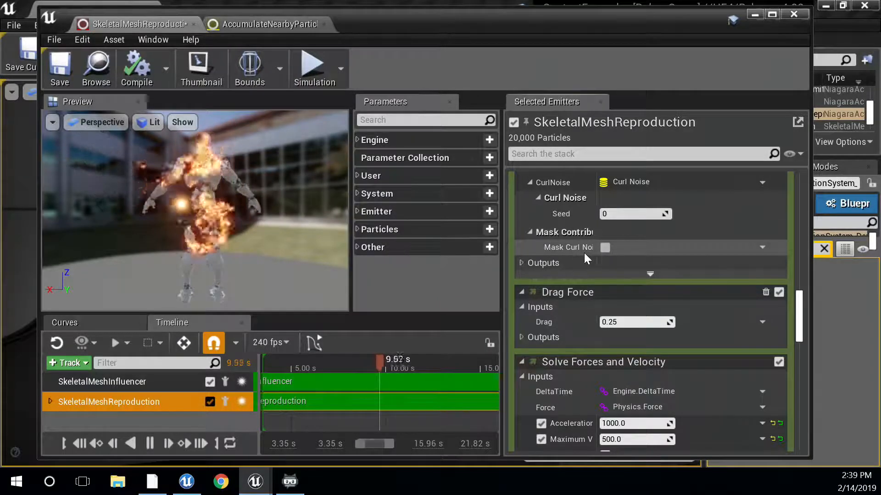
Step: Close the skeletal mesh system editor and bring the 3.4 Texture Sampling display into close view in the level
left_click(794, 14)
scroll(435, 314, "down", 6)
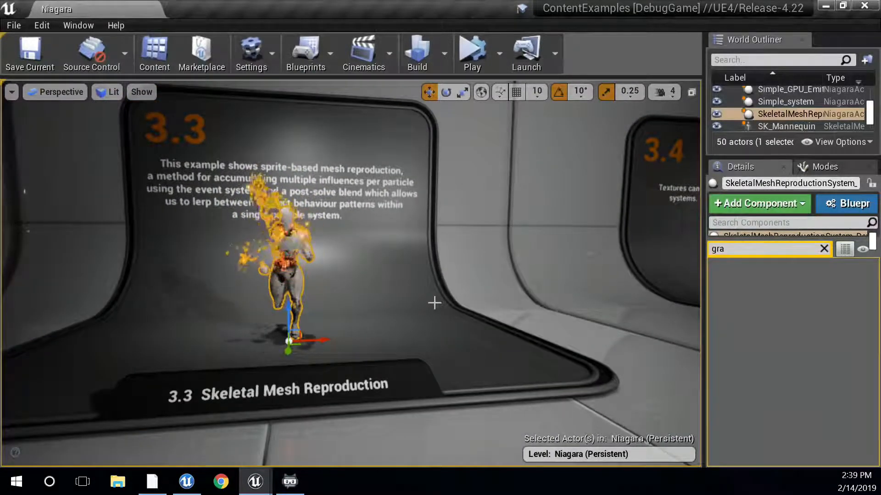
key("d")
mouse_move(431, 304)
right_mouse_down()
mouse_move(452, 314)
mouse_move(445, 309)
right_mouse_up()
left_click(458, 375)
right_click_drag(458, 376, 463, 377)
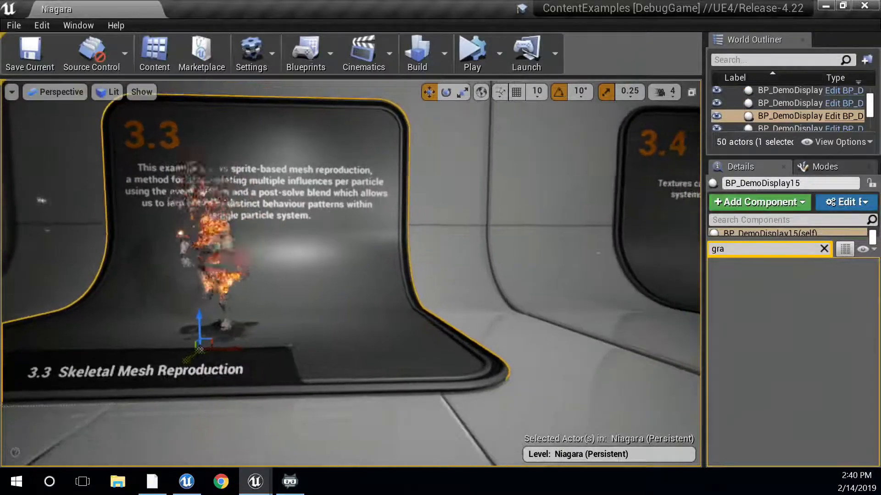
key("d")
right_click_drag(429, 348, 428, 347)
key("w")
key("d")
key("a")
key("s")
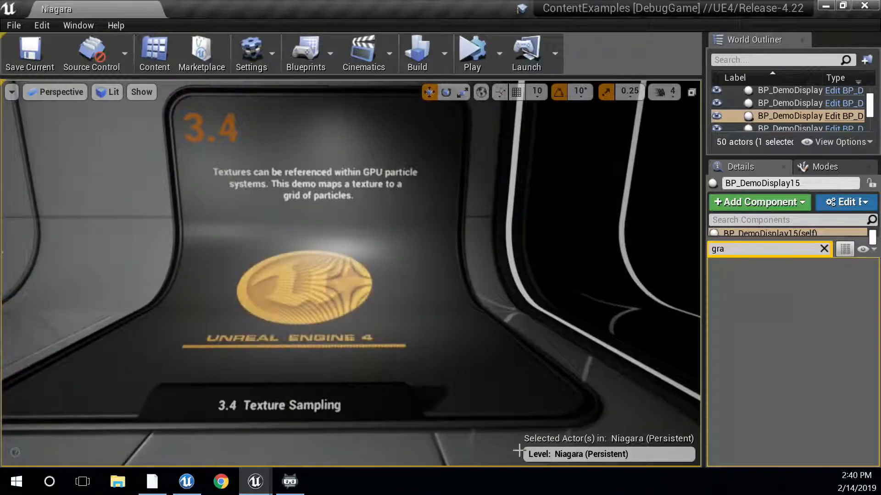
key("w")
right_click_drag(470, 385, 470, 385)
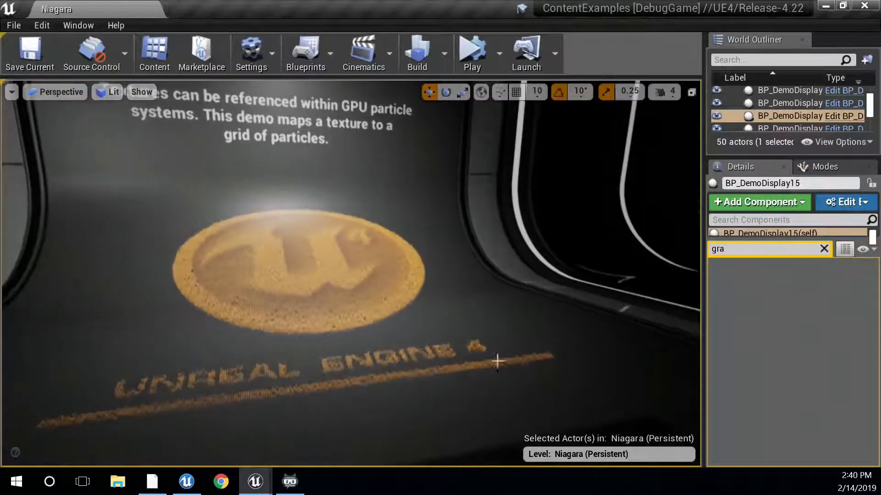
Step: Open the TextureSampling_System from the logo particle grid, expand Particle Spawn, and orbit the preview to view the particles
left_click(329, 324)
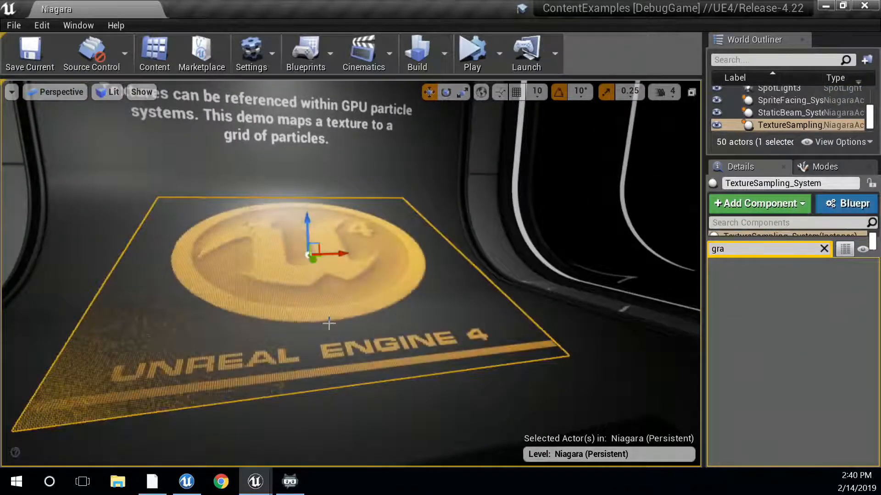
double_click(329, 324)
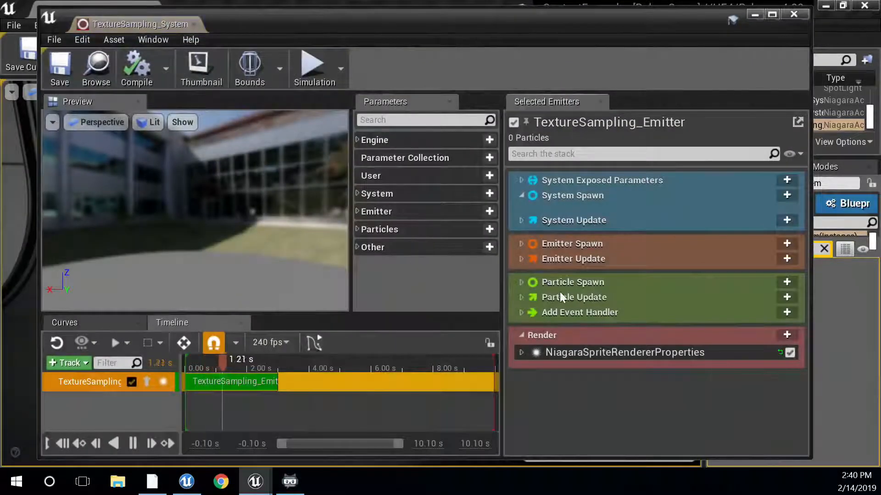
left_click(522, 283)
scroll(523, 282, "down", 2)
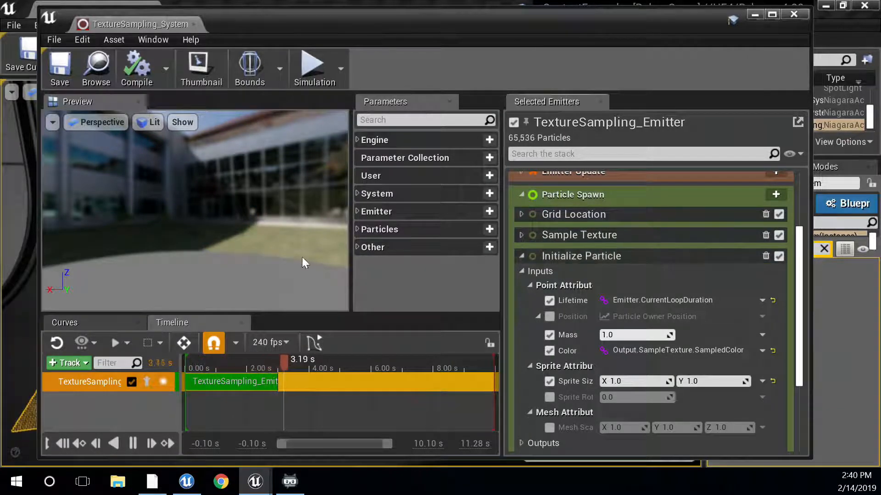
left_click_drag(253, 211, 285, 235)
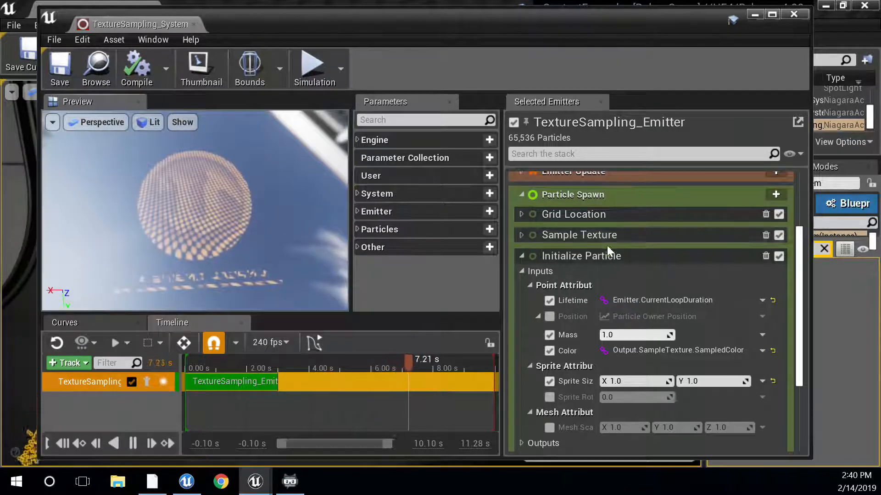
Step: Review the Sample Texture module's inputs, collapse it, and expand the Grid Location module
left_click(521, 235)
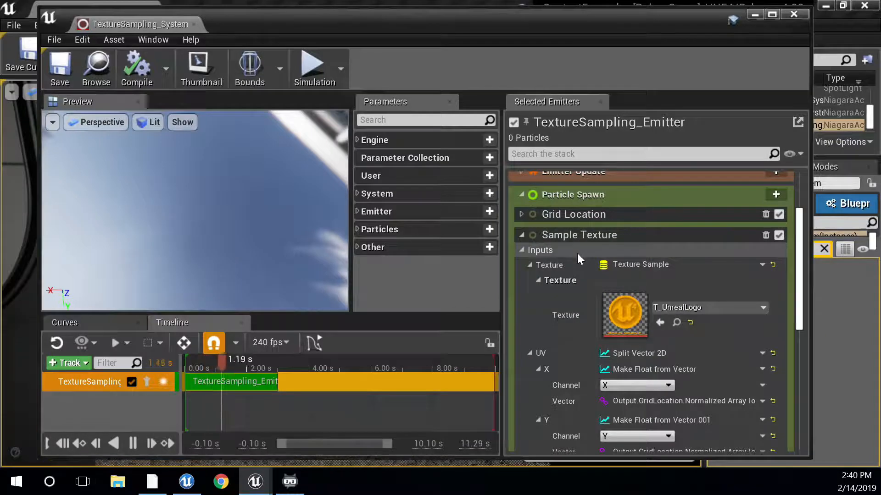
left_click(522, 235)
left_click(521, 214)
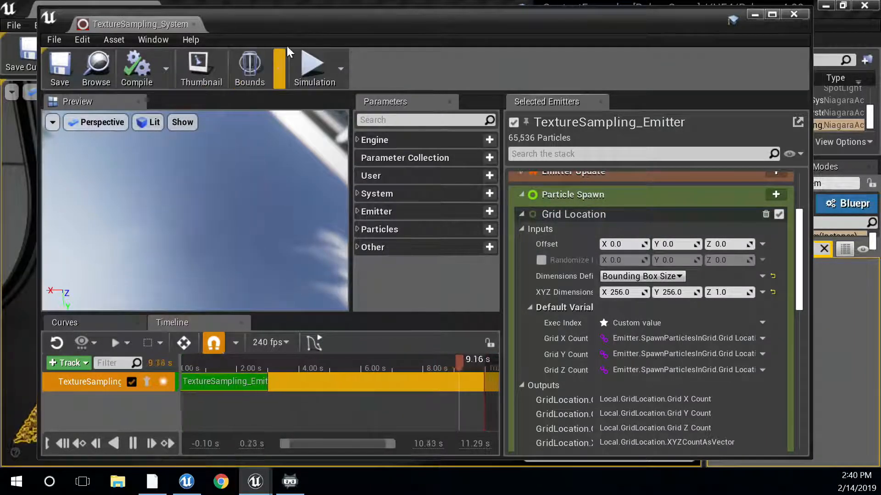
Step: Move the Niagara editor window aside to compare the Grid Location inputs with the texture particles in the level
left_click_drag(299, 29, 0, 23)
right_click_drag(530, 295, 447, 282)
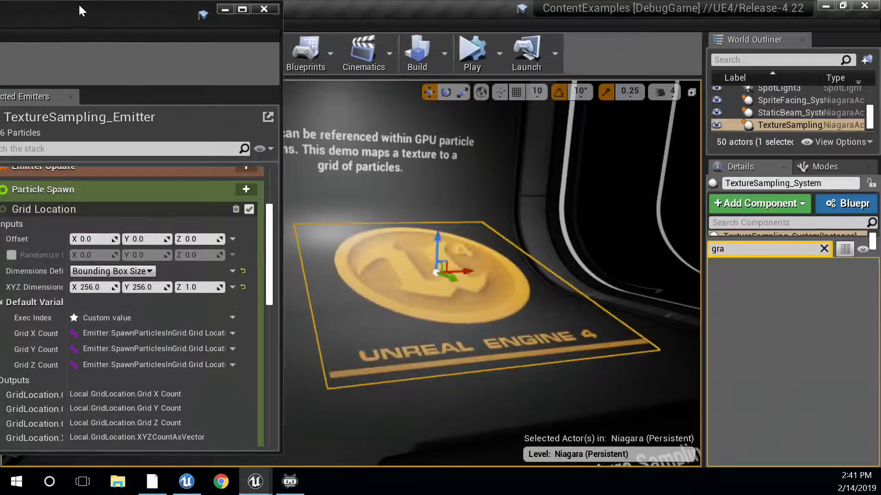
left_click_drag(78, 6, 118, 9)
scroll(115, 250, "down", 2)
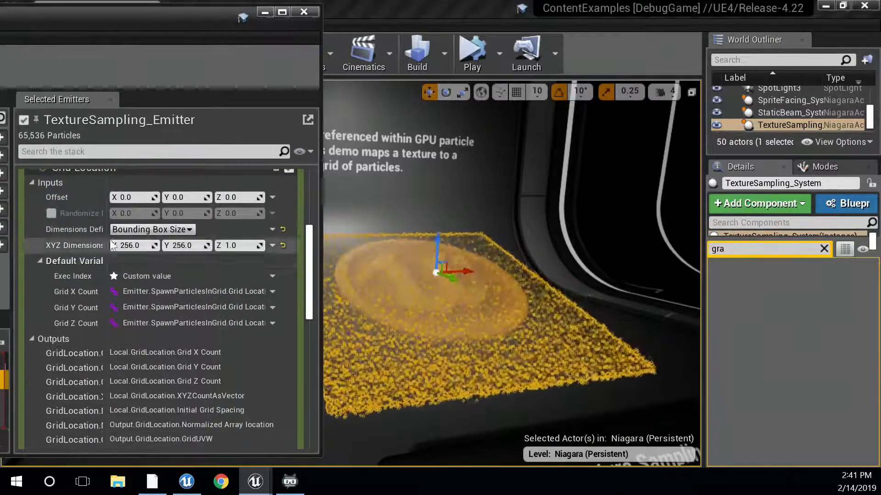
scroll(112, 246, "up", 2)
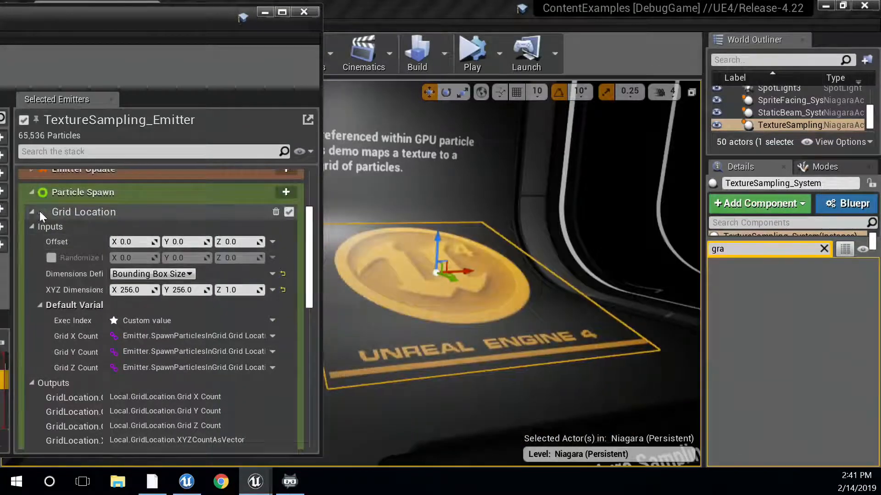
Step: Check the stack's Show Outputs display option and review the outputs listed under Grid Location
left_click(299, 152)
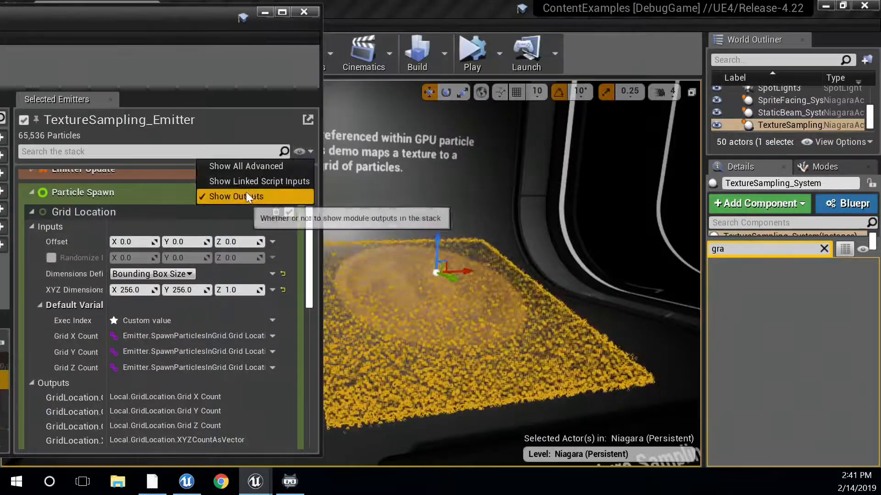
left_click(108, 225)
scroll(92, 275, "down", 5)
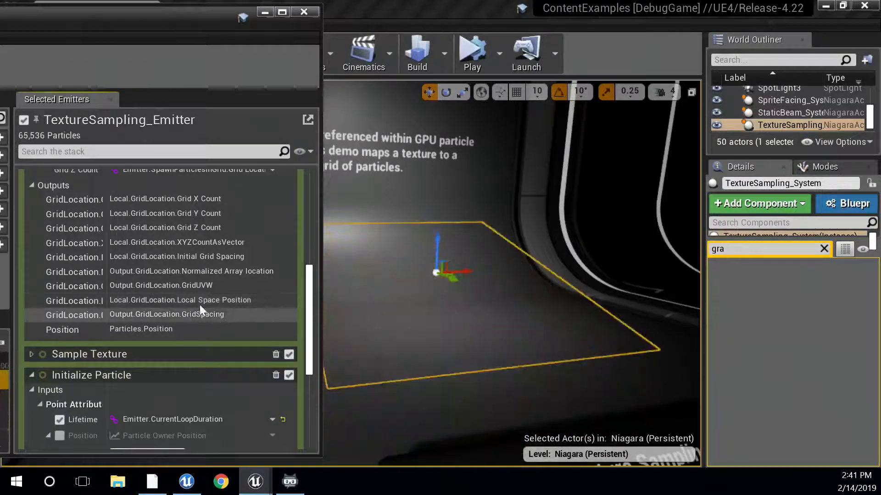
scroll(109, 274, "up", 3)
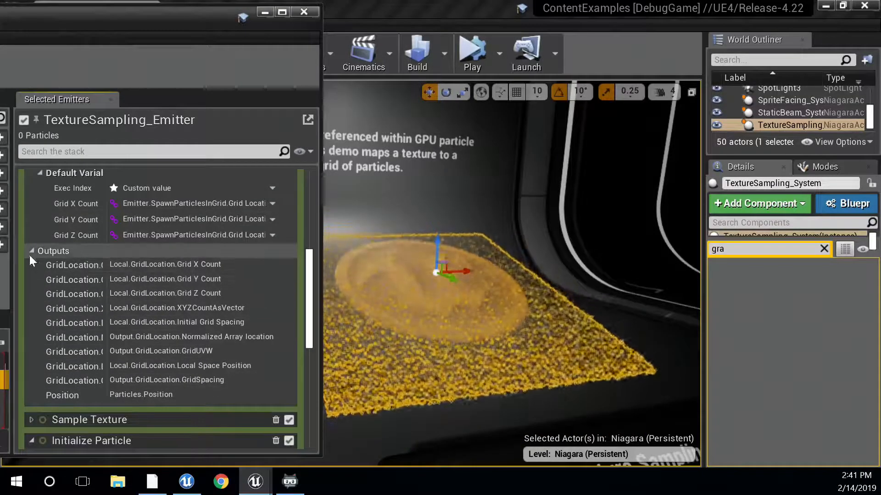
Step: Collapse the Outputs section and the Grid Location module in Particle Spawn
left_click(32, 251)
scroll(73, 255, "up", 3)
scroll(73, 250, "up", 4)
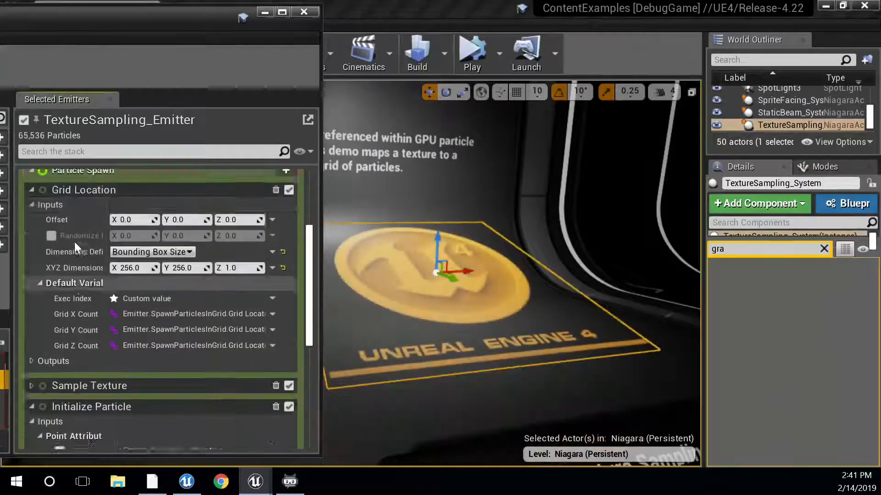
left_click(33, 234)
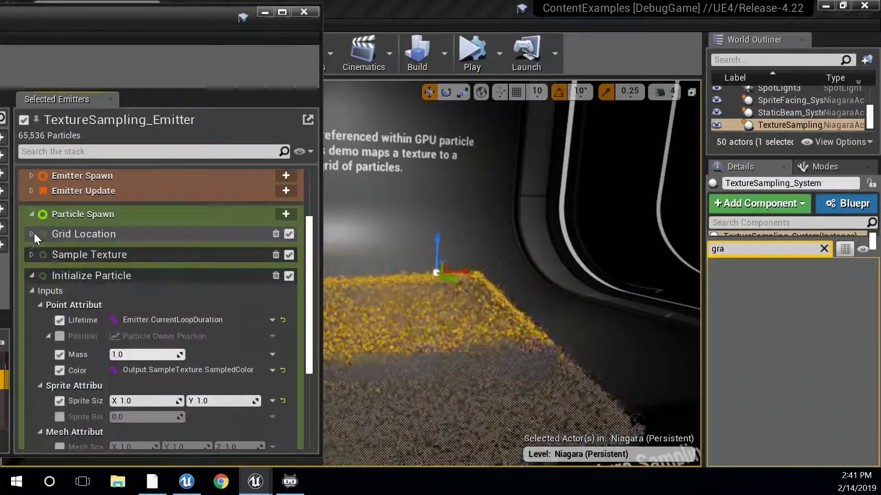
Step: Expand Sample Texture to review its T_UnrealLogo texture and UV inputs, collapse UV, and examine the Color input of Initialize Particle
scroll(33, 235, "down", 1)
left_click(32, 234)
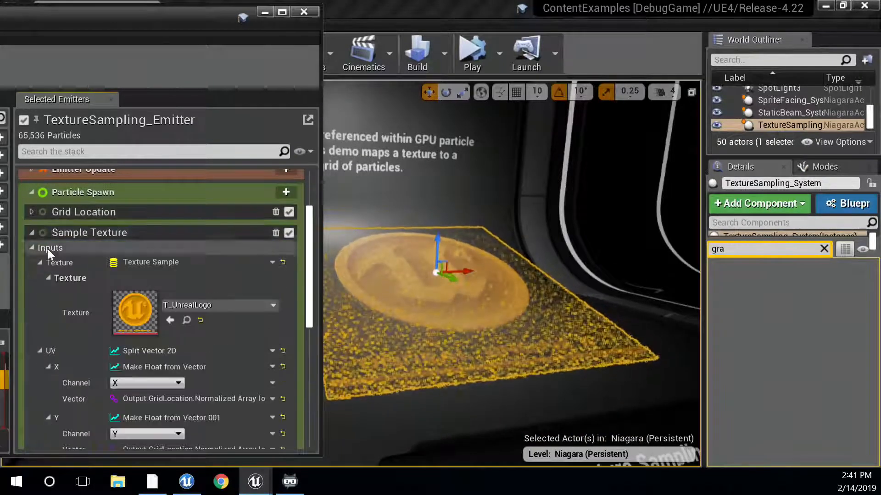
scroll(98, 277, "down", 2)
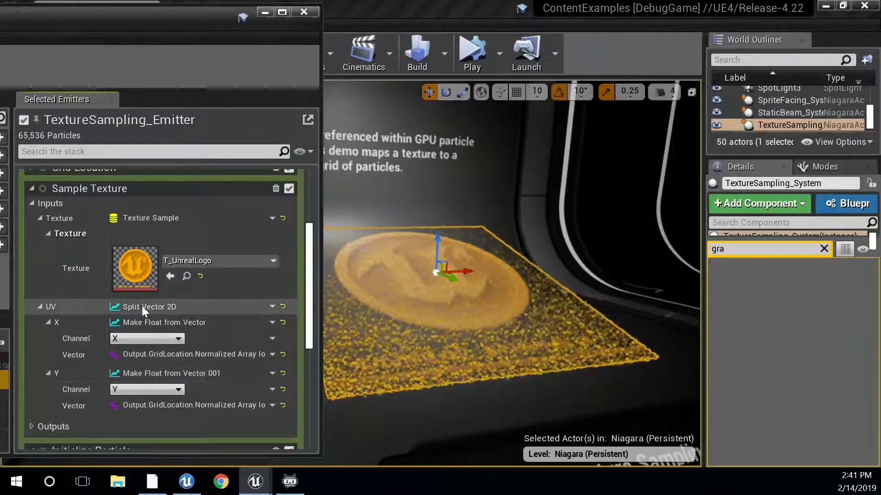
left_click(40, 307)
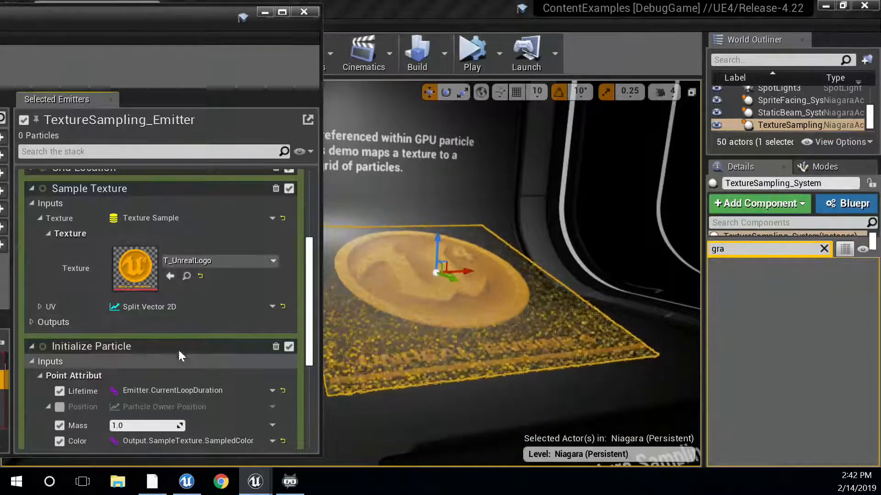
scroll(133, 326, "down", 5)
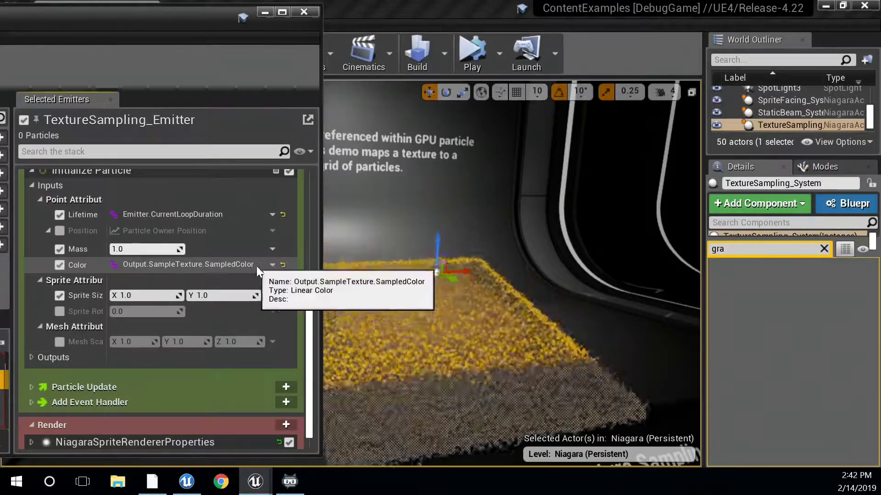
scroll(165, 267, "up", 1)
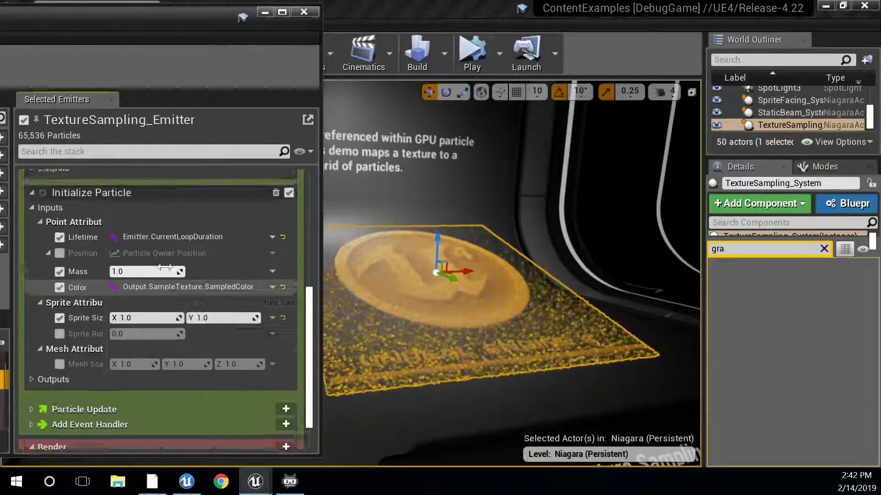
Step: Collapse the Sample Texture module and open its module script
scroll(165, 268, "up", 10)
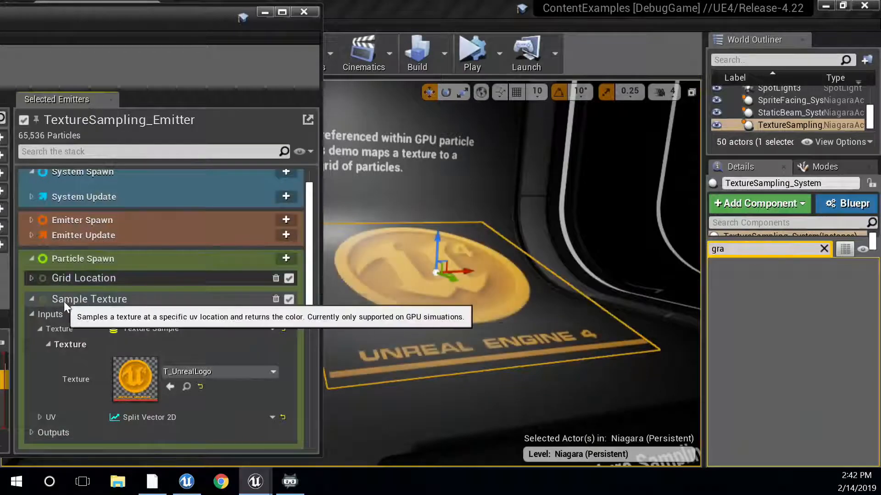
left_click(30, 298)
double_click(119, 300)
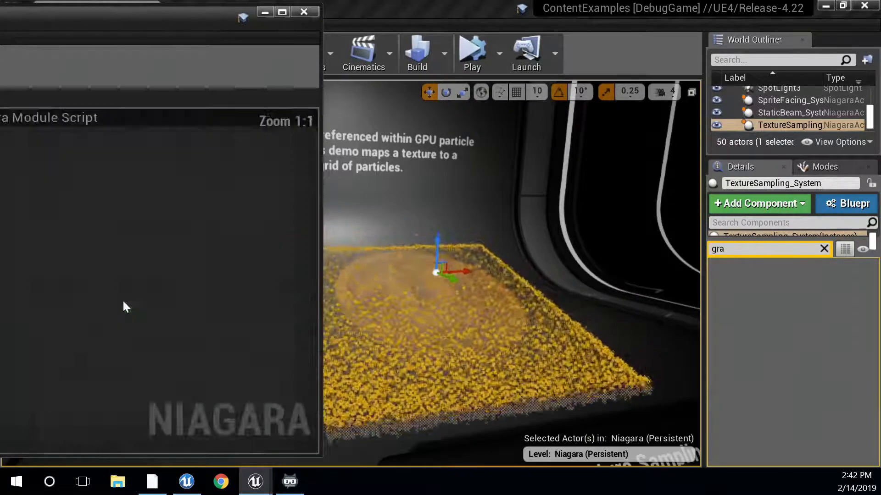
Step: Examine the Sample Texture module graph from Map Get through Sample Texture 2D to the Map Set node's SampledColor and SamplerUV outputs
right_click_drag(49, 397, 248, 313)
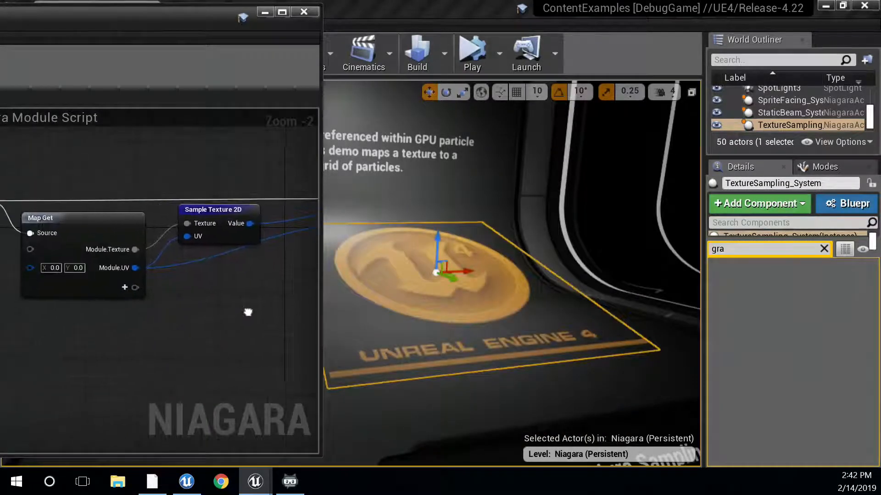
scroll(248, 312, "up", 1)
left_click_drag(117, 17, 351, 24)
right_click_drag(419, 365, 350, 367)
scroll(350, 367, "up", 1)
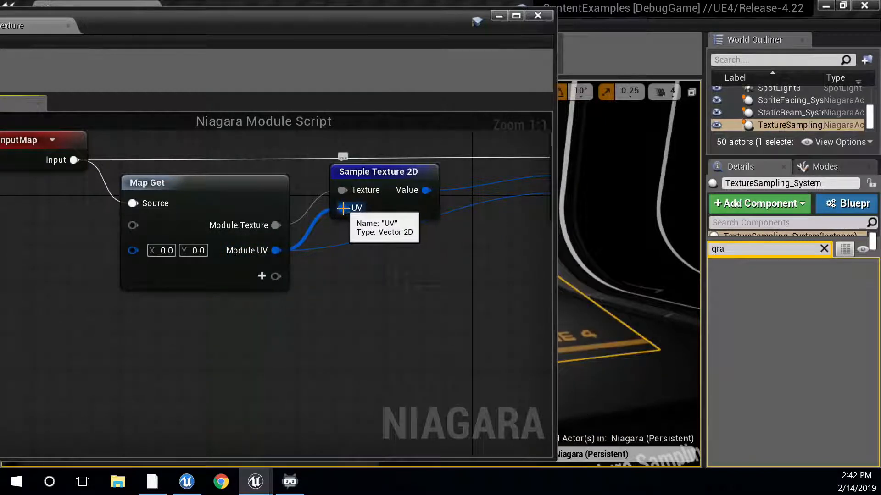
right_click_drag(343, 207, 250, 288)
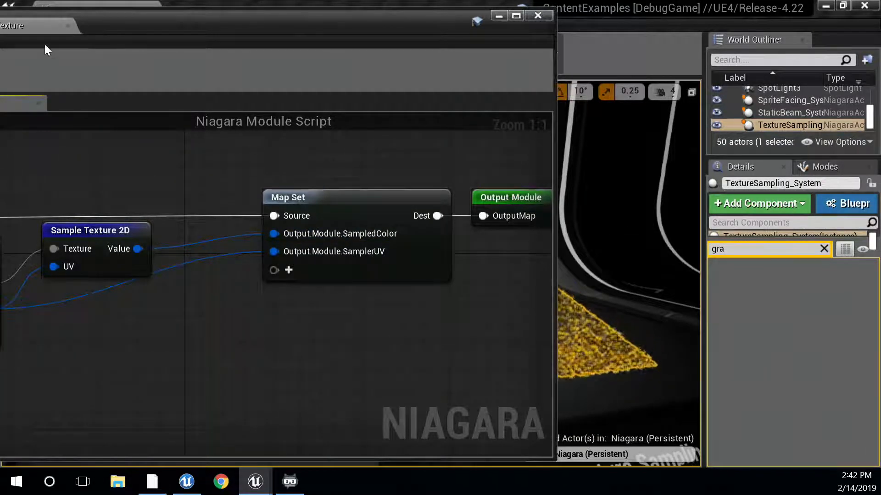
left_click_drag(120, 21, 355, 18)
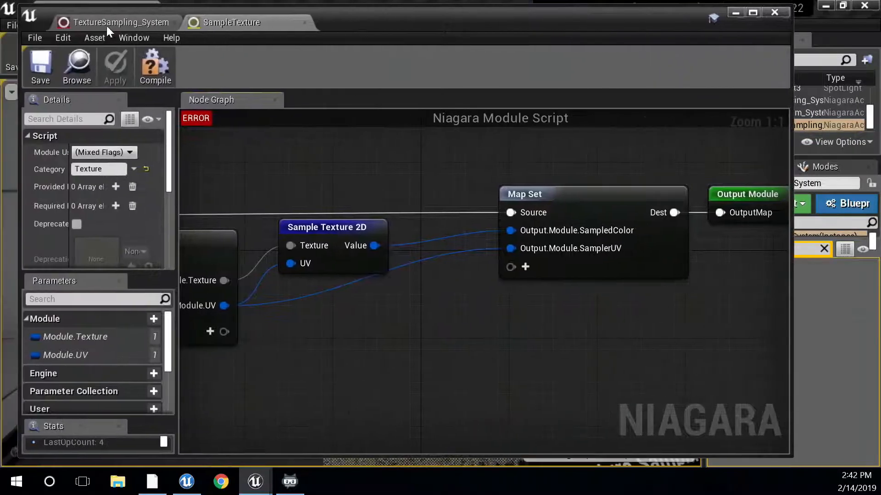
Step: Return to TextureSampling_System, review the Initialize Particle inputs, and select the demo display in the level to view the logo without its selection outline
left_click(87, 24)
scroll(541, 353, "down", 5)
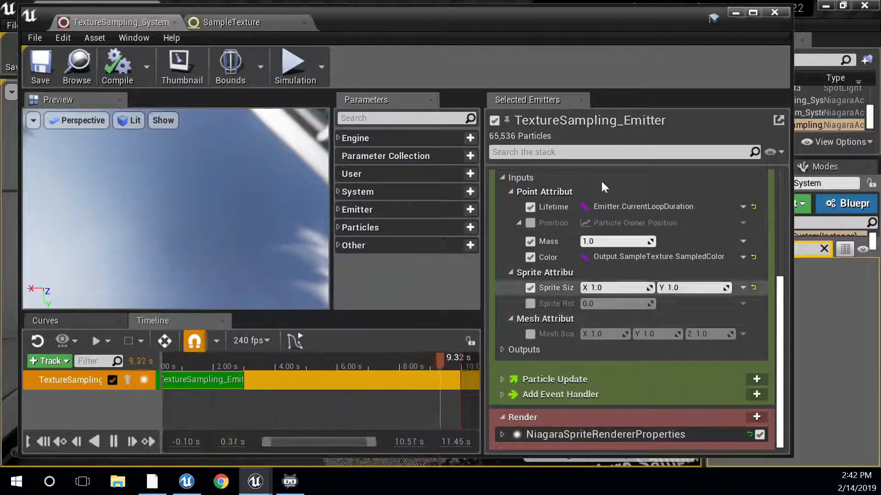
left_click_drag(585, 23, 1, 23)
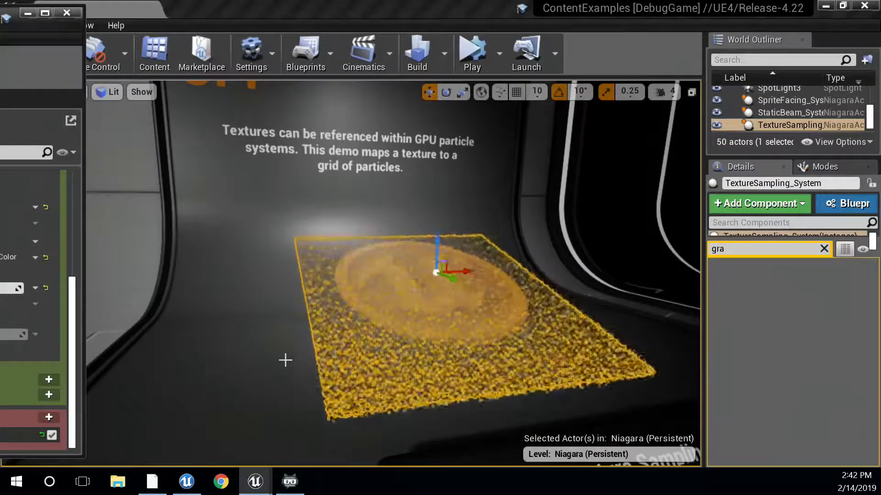
left_click(256, 371)
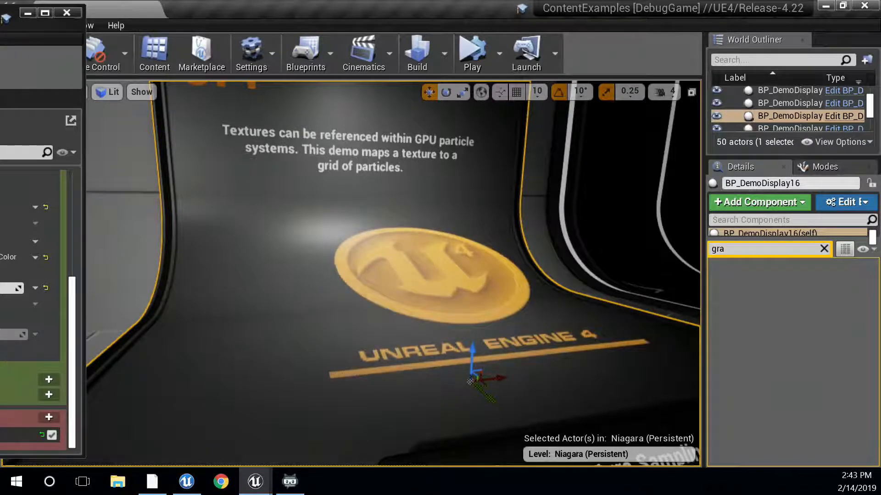
Step: Expand Particle Update in TextureSampling_Emitter to review its modules, and move the editor window clear of the level viewport
left_click_drag(0, 15, 391, 15)
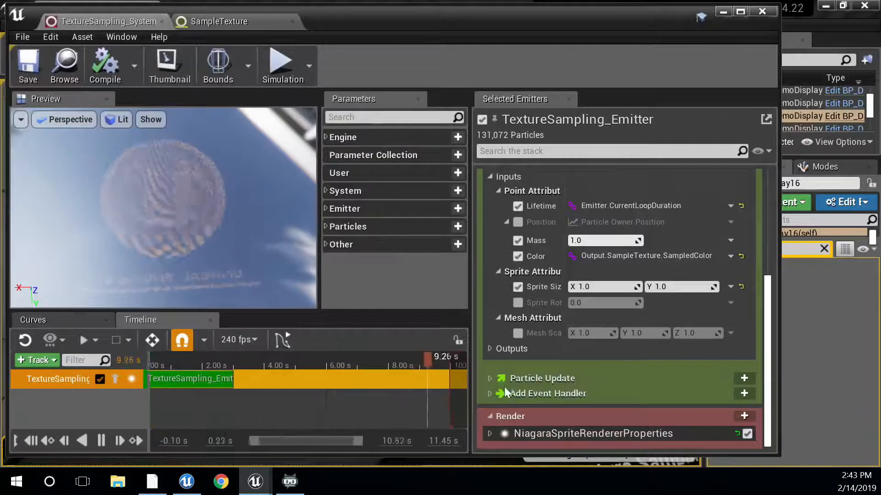
left_click(490, 379)
scroll(491, 379, "down", 3)
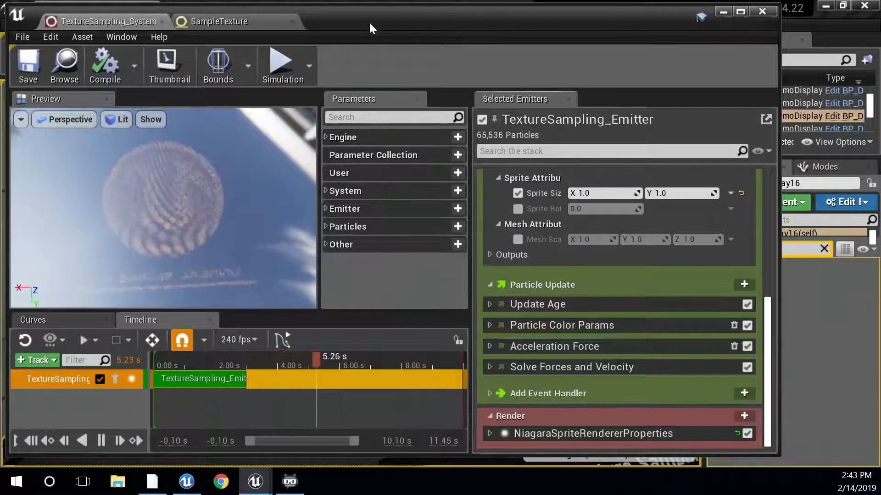
left_click_drag(368, 21, 0, 35)
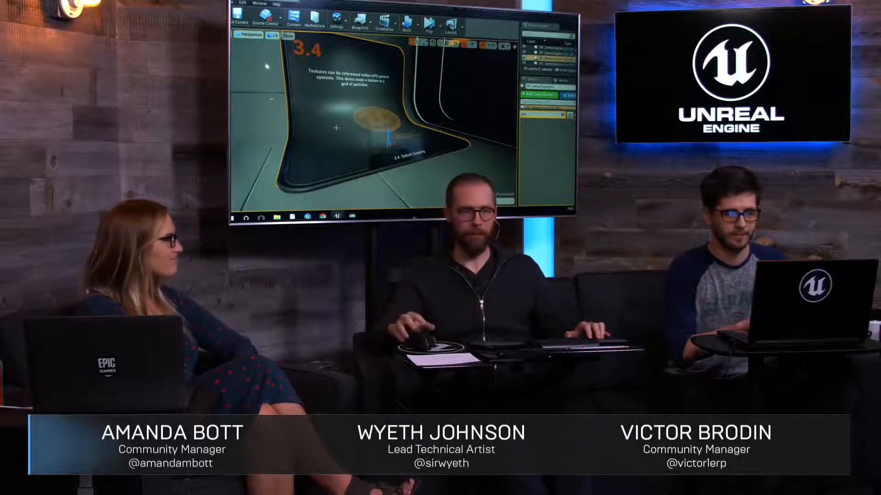
right_click_drag(343, 128, 254, 117)
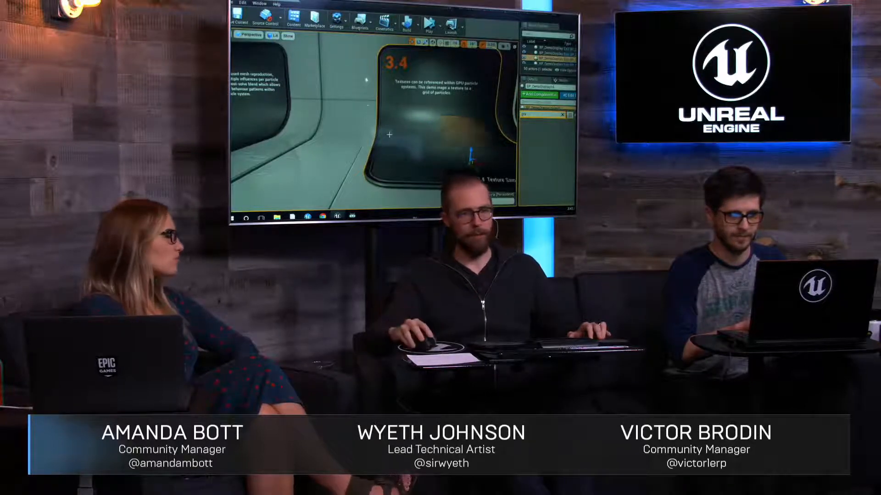
mouse_move(366, 80)
right_mouse_down()
mouse_move(339, 85)
mouse_move(365, 81)
mouse_move(353, 84)
right_mouse_up()
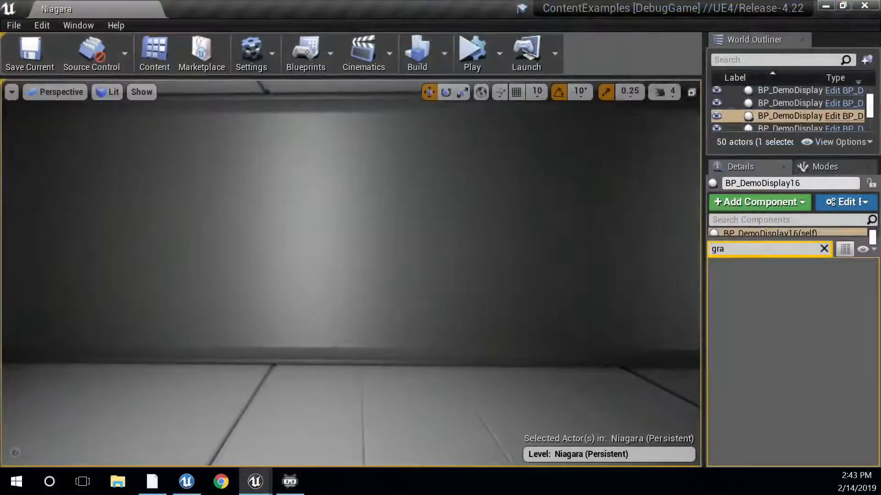
right_click_drag(351, 275, 353, 280)
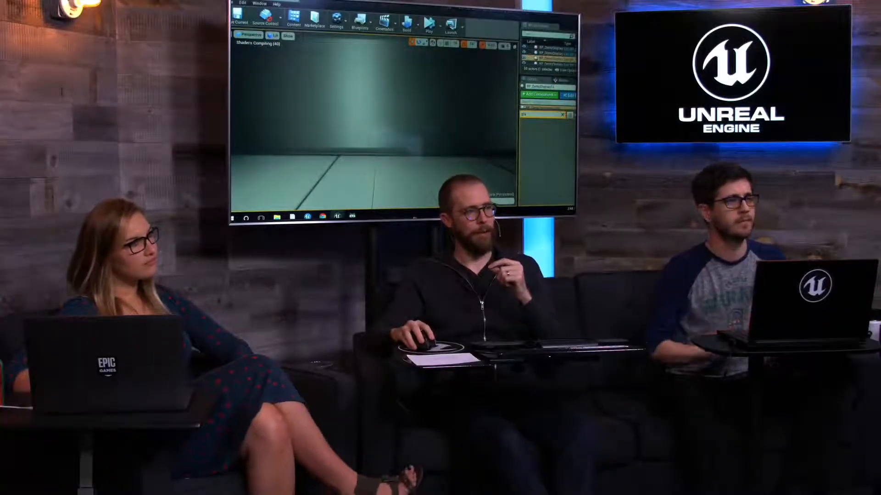
left_click(383, 136)
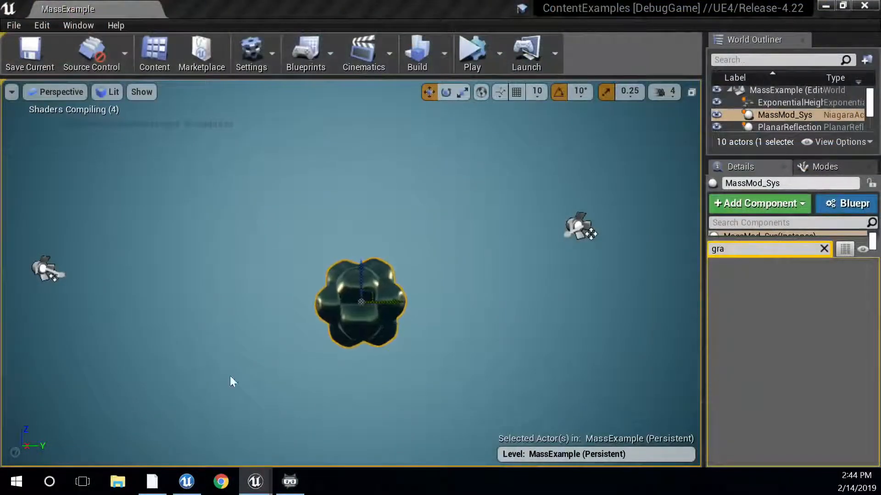
Step: Deselect the mass example actor, bring up the CalcSizeByMass system, and review find_scale's Emitter Update and Particle Spawn settings
left_click(308, 433)
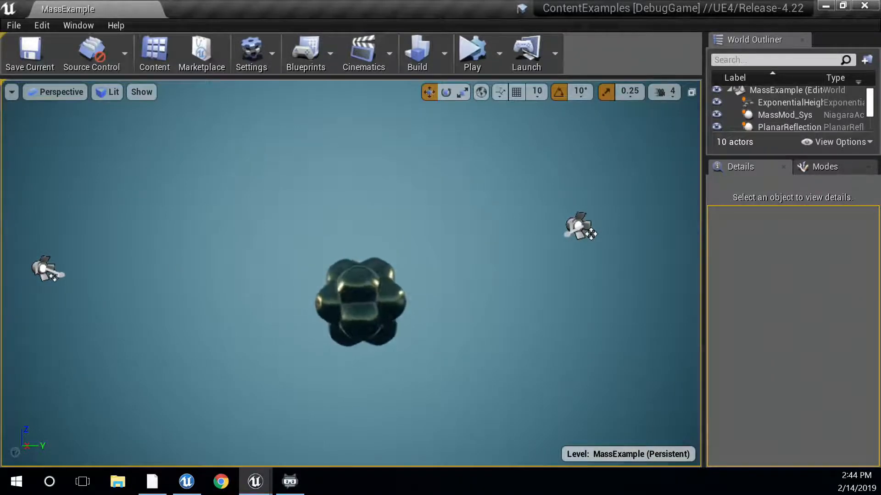
left_click_drag(0, 47, 290, 42)
scroll(404, 341, "up", 14)
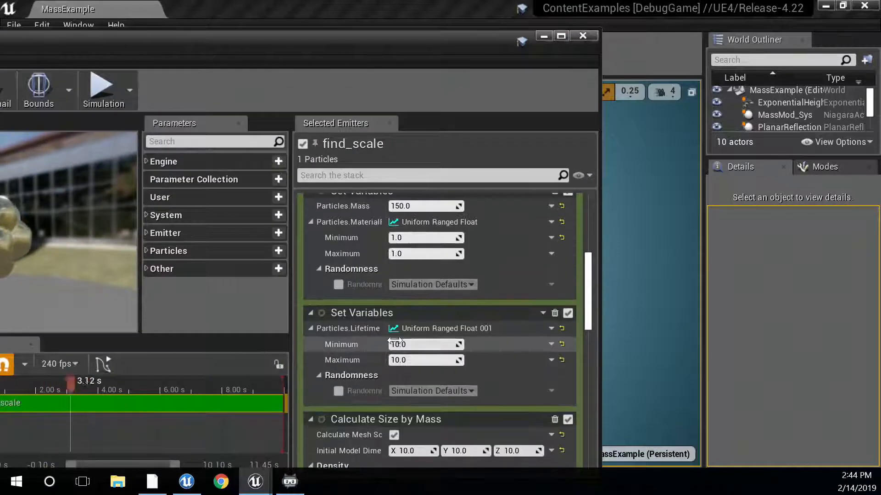
scroll(402, 340, "up", 6)
scroll(403, 341, "down", 9)
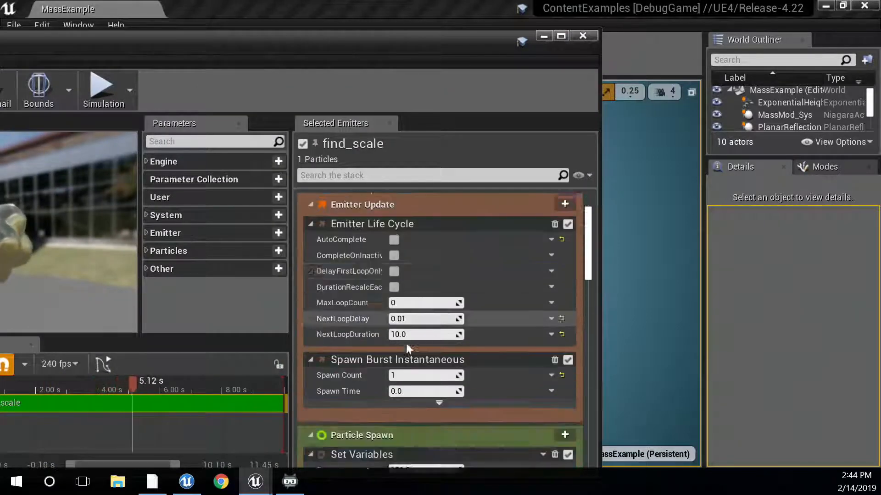
scroll(335, 323, "down", 3)
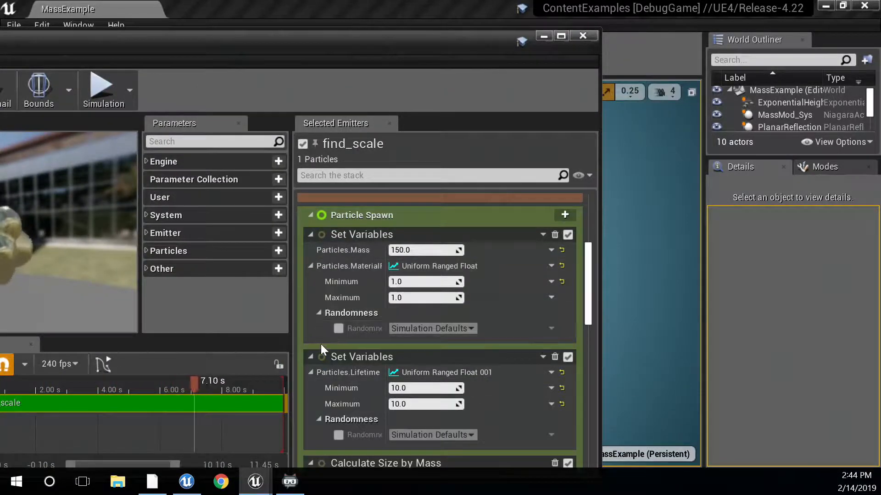
scroll(437, 275, "down", 1)
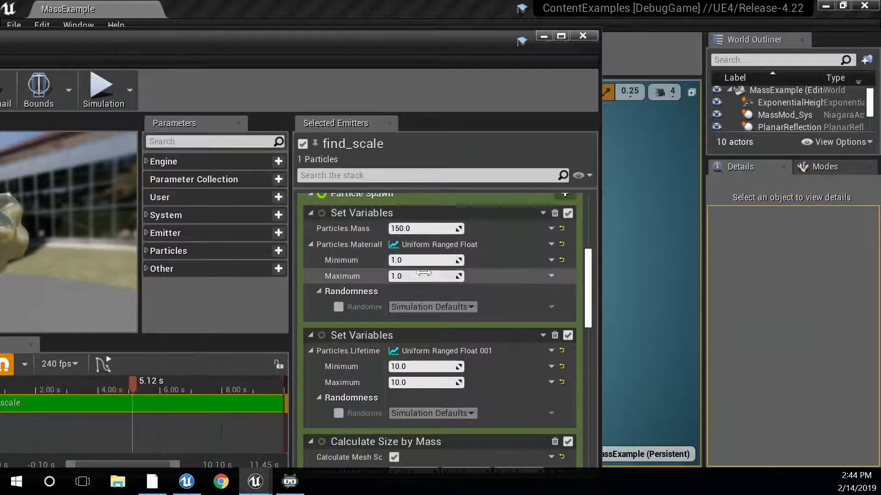
Step: Collapse the material range and the Particles.Lifetime Set Variables module in find_scale's Particle Spawn, with the whole editor window in view
left_click(311, 245)
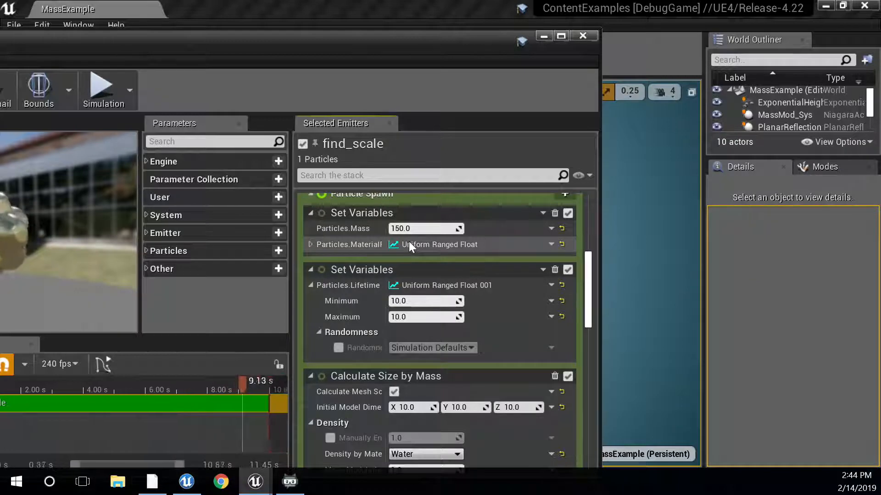
left_click_drag(234, 43, 432, 18)
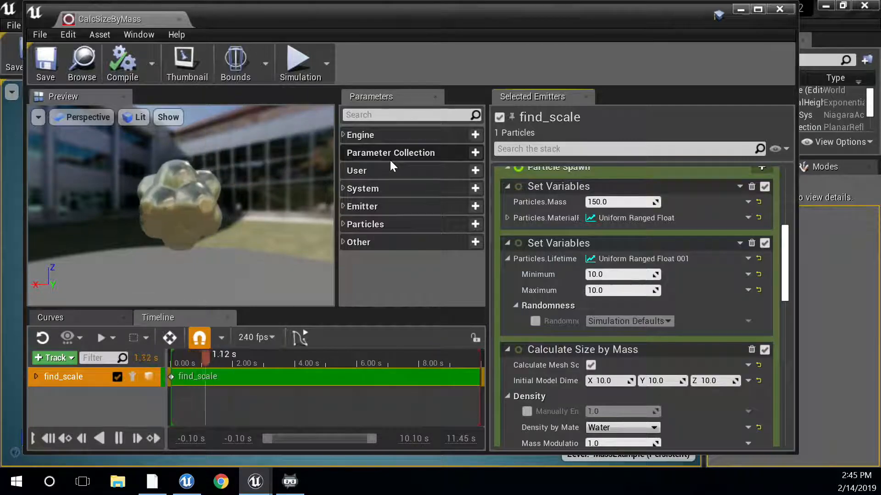
left_click(508, 244)
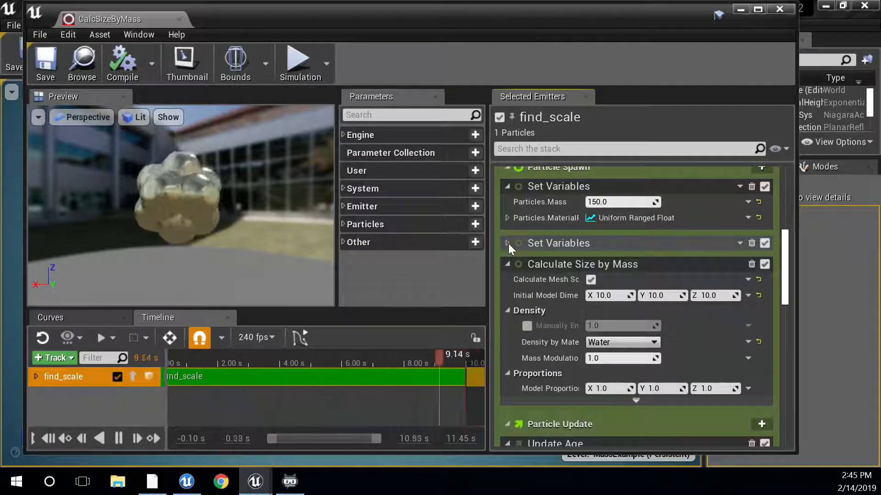
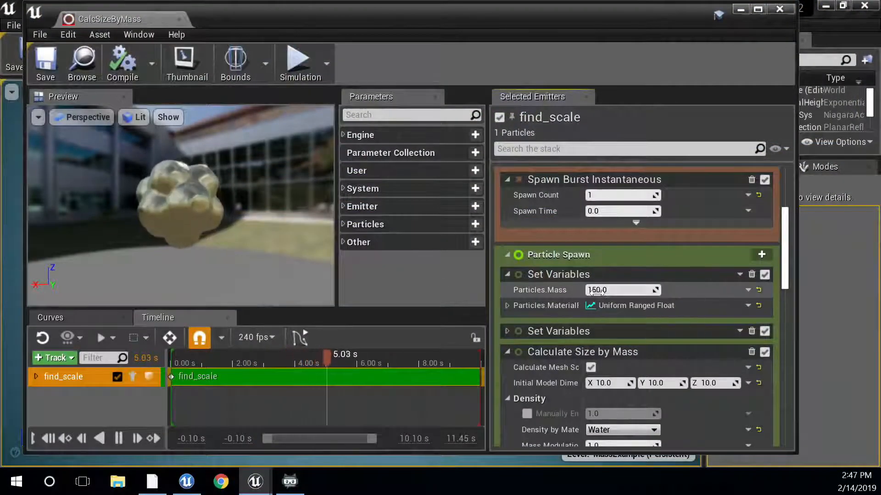
Step: Set the density by material to Wood in the Calculate Size by Mass module
scroll(651, 320, "down", 2)
scroll(695, 307, "down", 1)
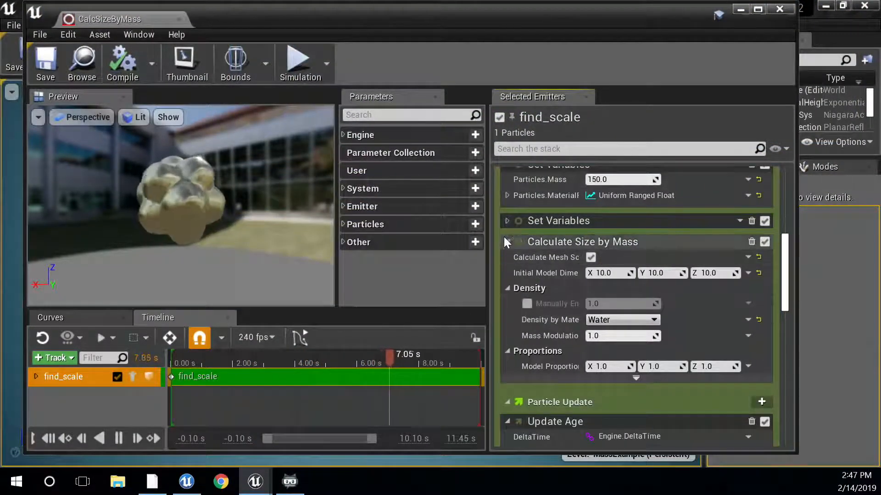
mouse_move(581, 249)
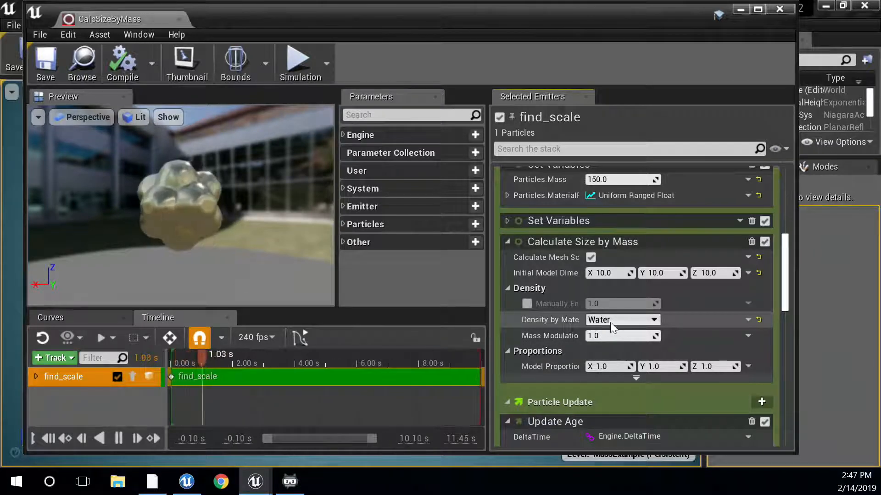
left_click(645, 321)
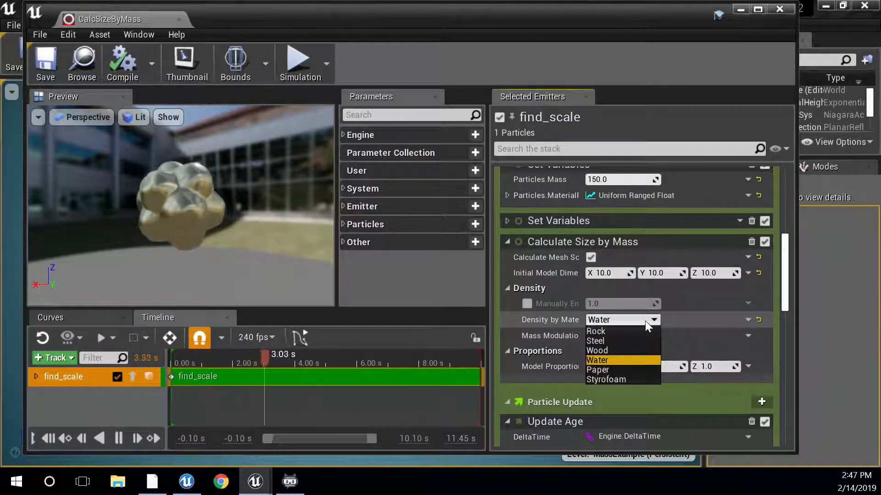
left_click(601, 349)
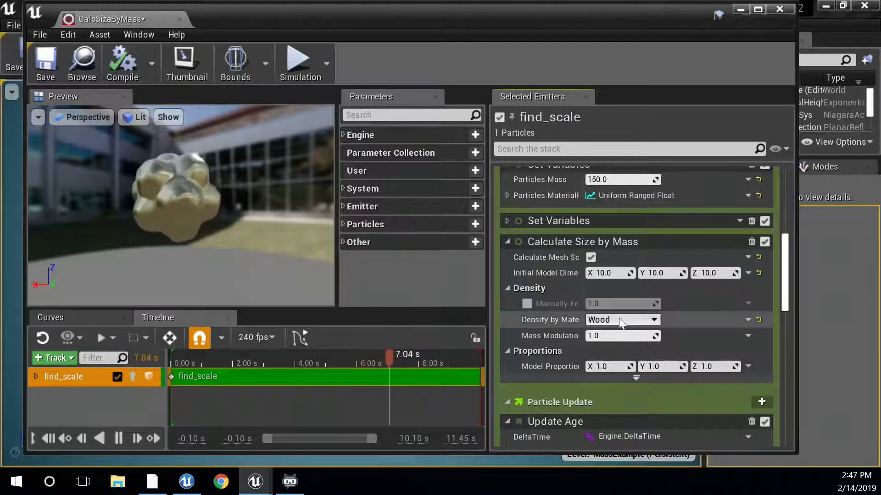
Step: Try a mass modulation of 2 in Calculate Size by Mass, and set it back to 1.0
left_click(612, 336)
type("2")
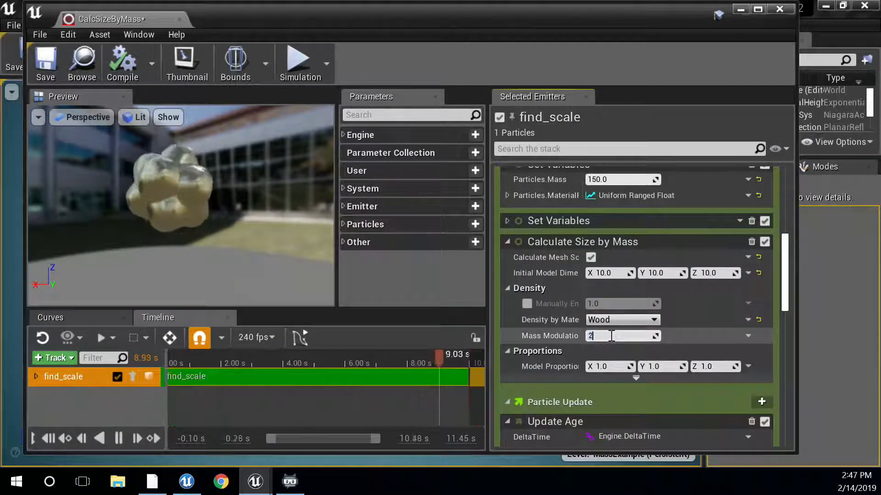
key("Return")
type("1")
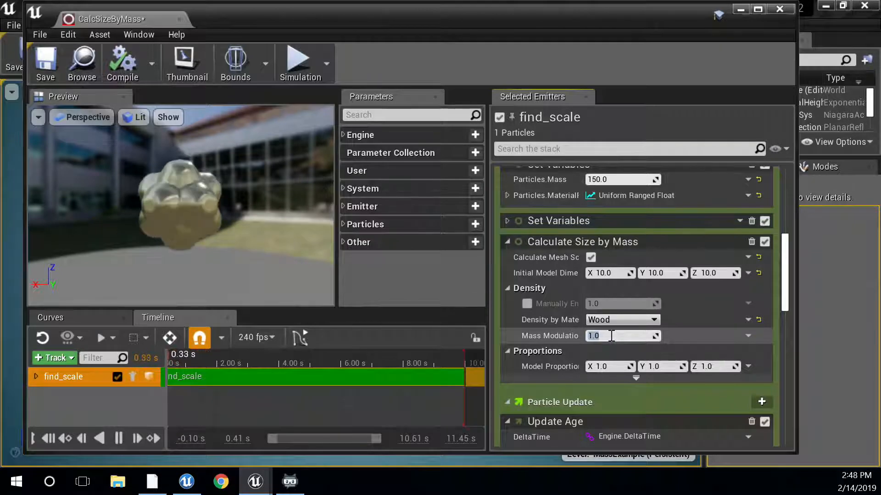
key("Return")
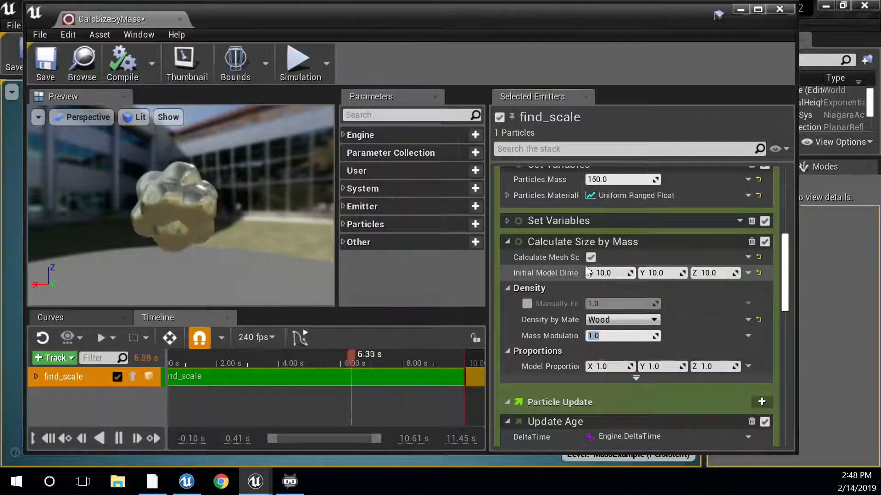
Step: Collapse Calculate Size by Mass and try a Particles.Mass of 50 in the first Set Variables module
left_click(507, 243)
scroll(522, 250, "up", 4)
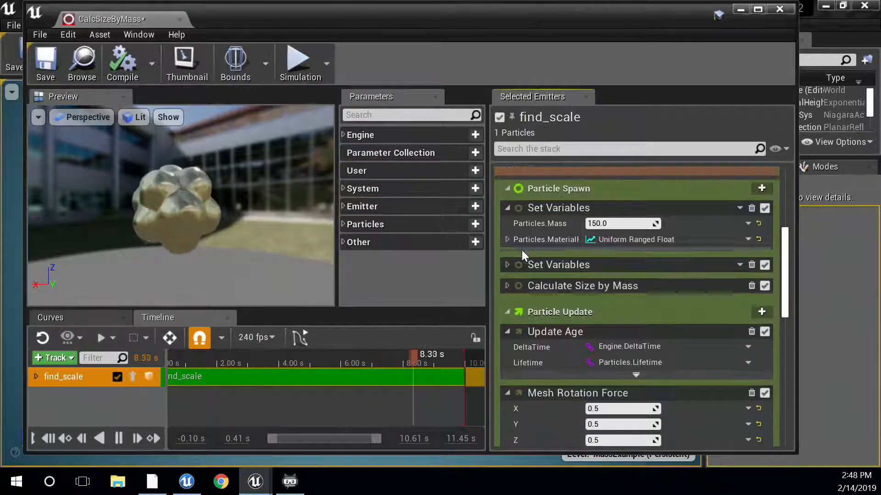
left_click(613, 267)
type("50")
key("Return")
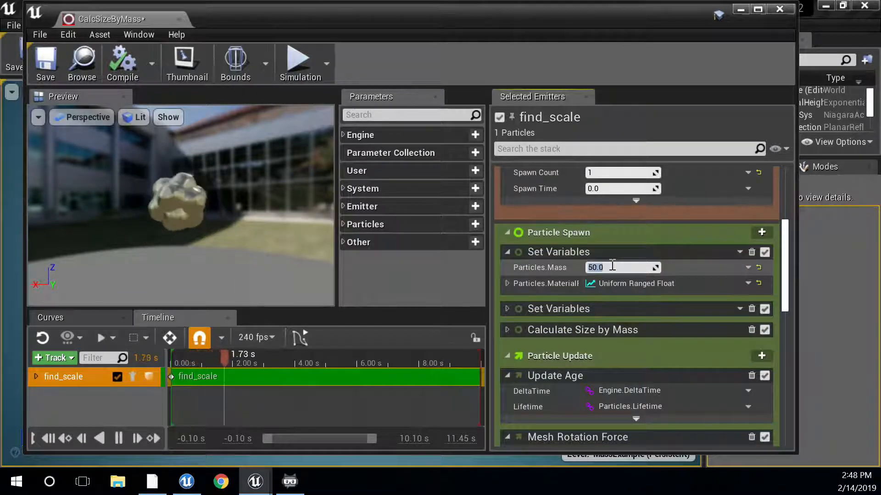
Step: Try a Particles.Mass of 20, and set it to 200 to compare the resulting mesh size
type("20")
key("Return")
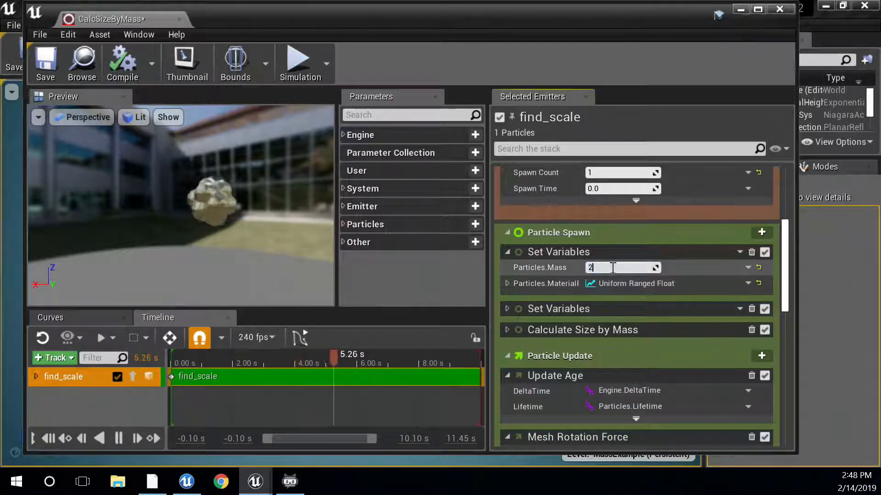
type("200")
key("Return")
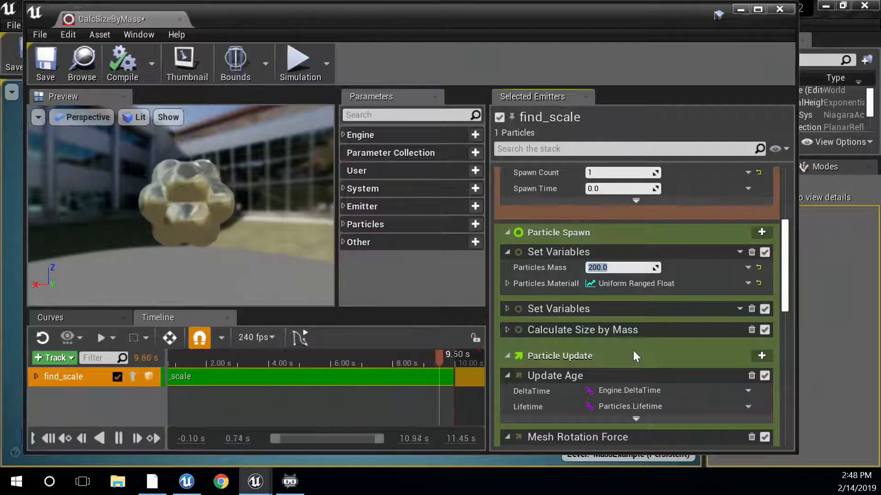
Step: Try an X value of 10 in the Mesh Rotation Force module of the find_scale emitter
scroll(631, 356, "down", 3)
scroll(626, 351, "down", 2)
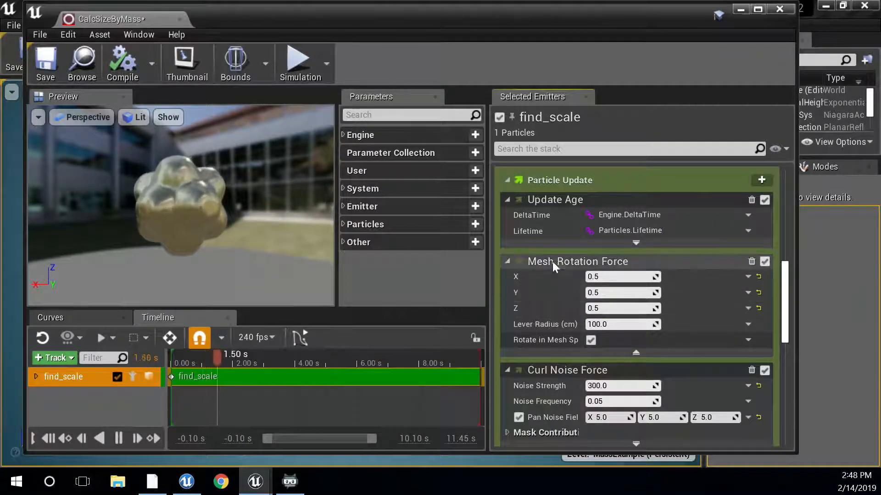
left_click(507, 262)
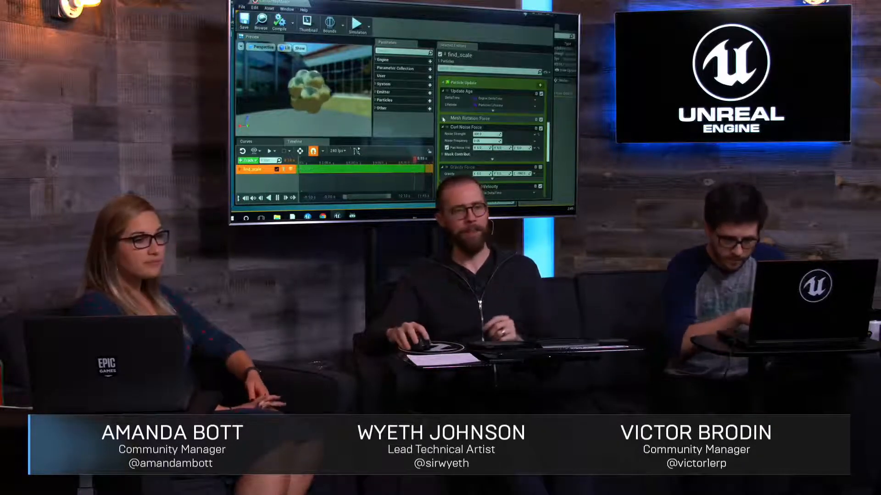
left_click(443, 119)
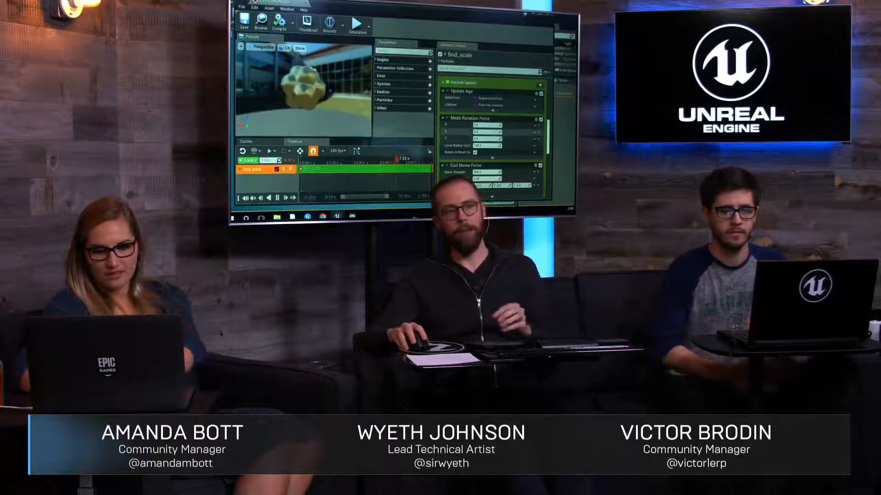
left_click(487, 125)
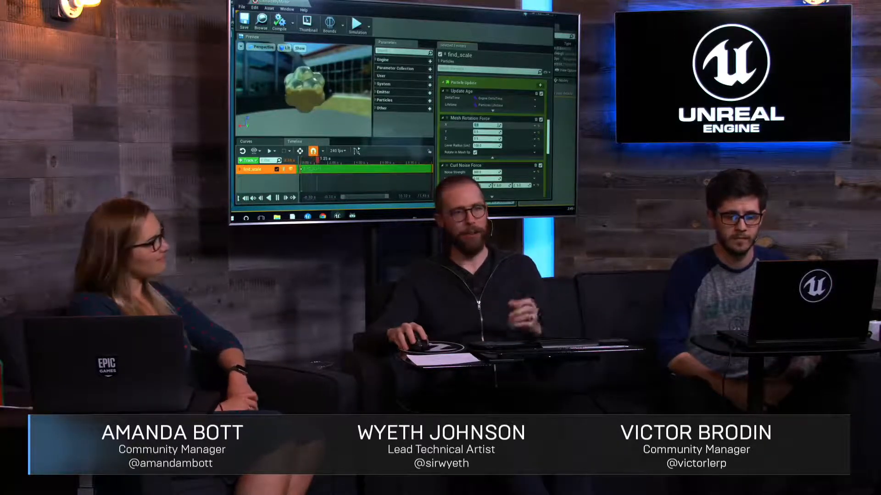
type("10")
key("Return")
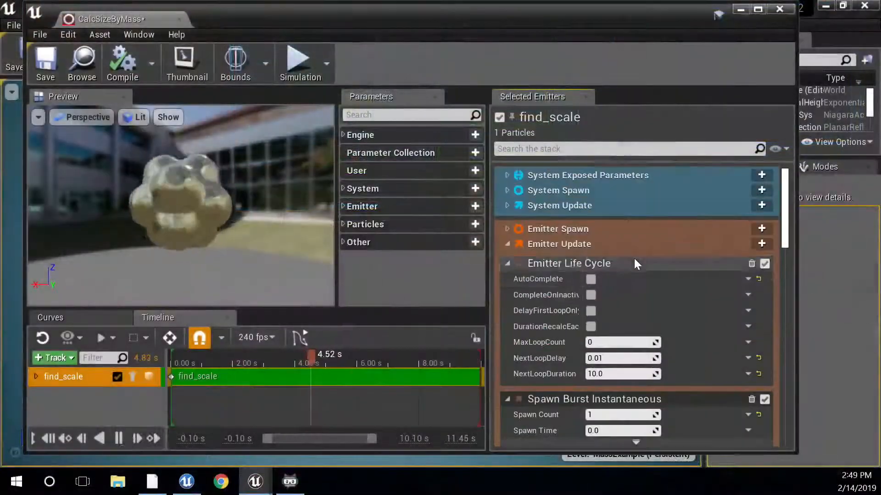
Step: Set Particles.Mass to 10 in the first Set Variables module under Particle Spawn
scroll(629, 271, "down", 2)
scroll(622, 285, "down", 2)
left_click(617, 378)
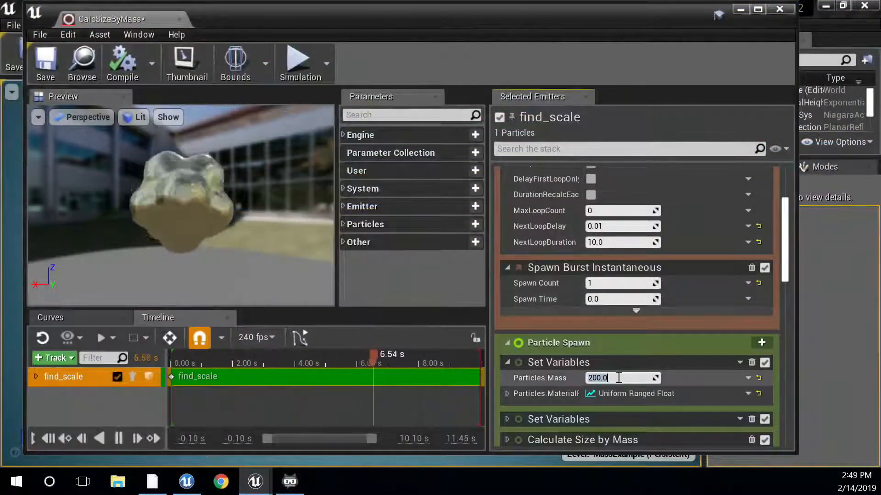
type("10")
key("Return")
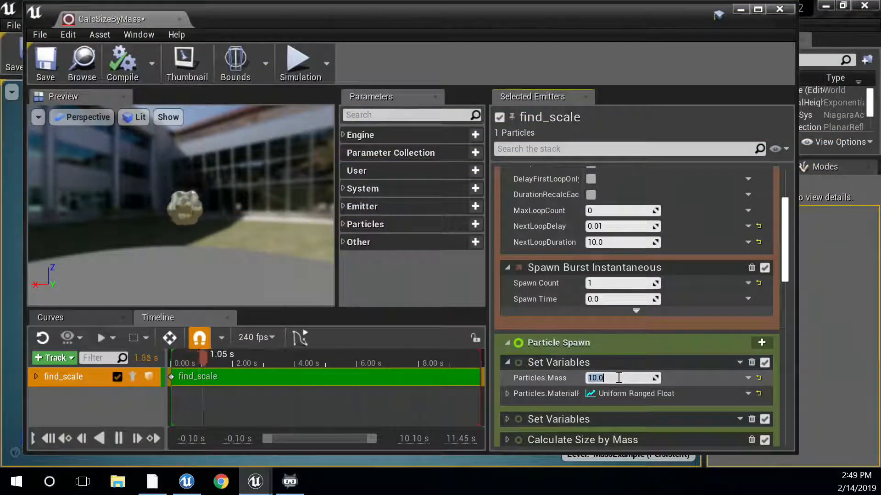
Step: Set Mesh Rotation Force X to 0.2 and the Curl Noise Force noise strength to 500
scroll(618, 371, "down", 6)
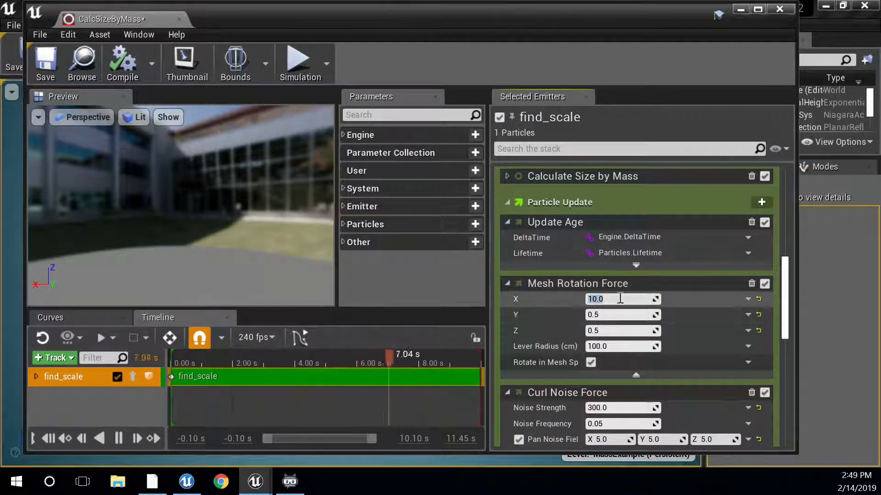
type("2")
key("Return")
scroll(607, 349, "down", 2)
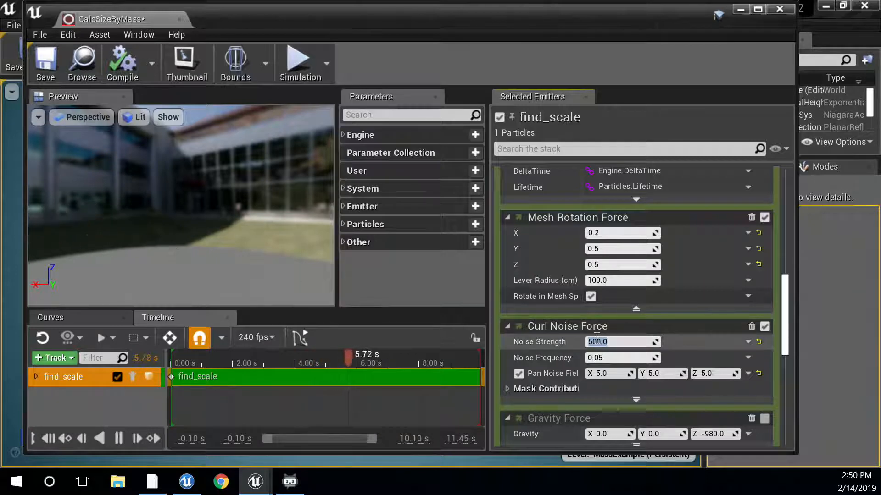
Step: Open the Gravity Force module script, examine how Particles.Mass feeds the gravity calculation, and close the script
scroll(575, 328, "down", 2)
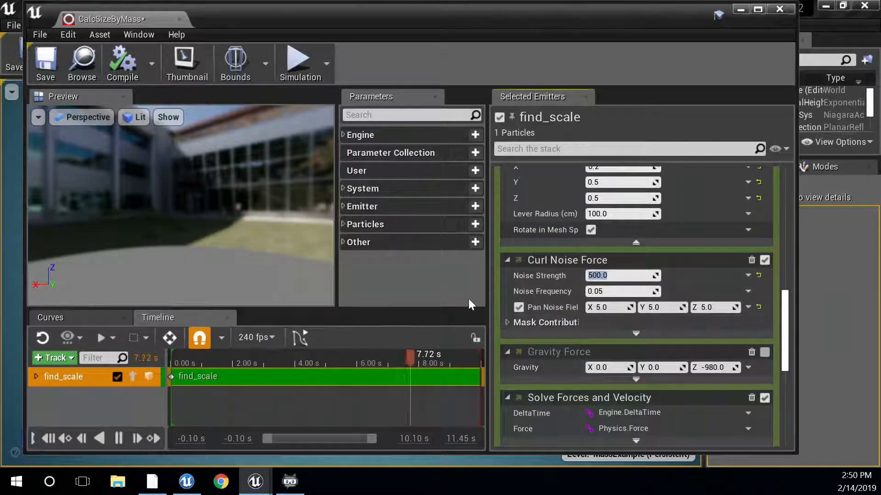
double_click(593, 354)
scroll(431, 362, "up", 5)
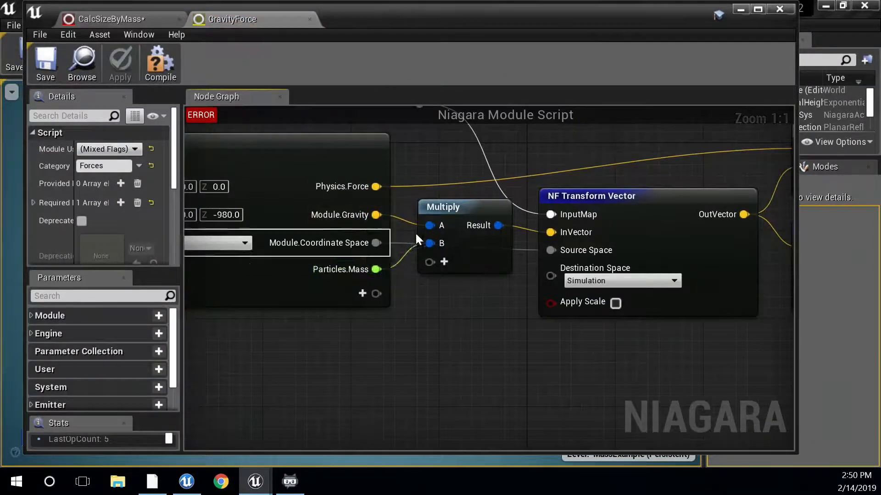
scroll(481, 342, "down", 5)
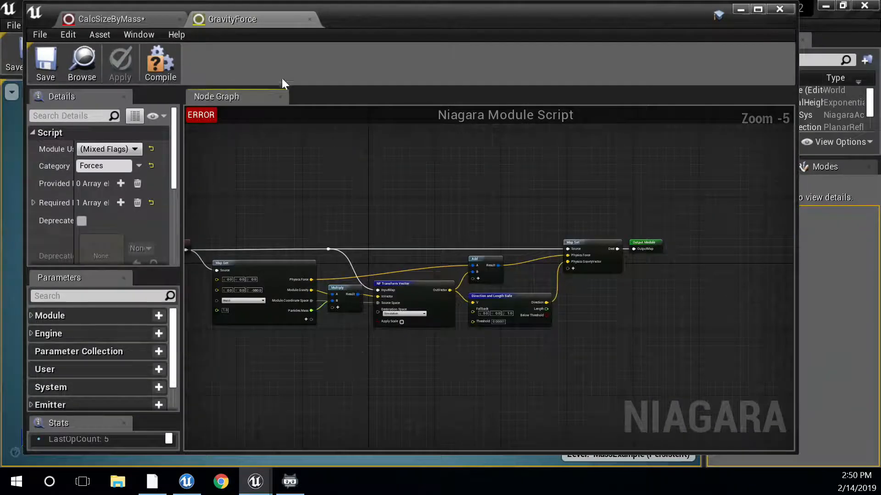
left_click(310, 19)
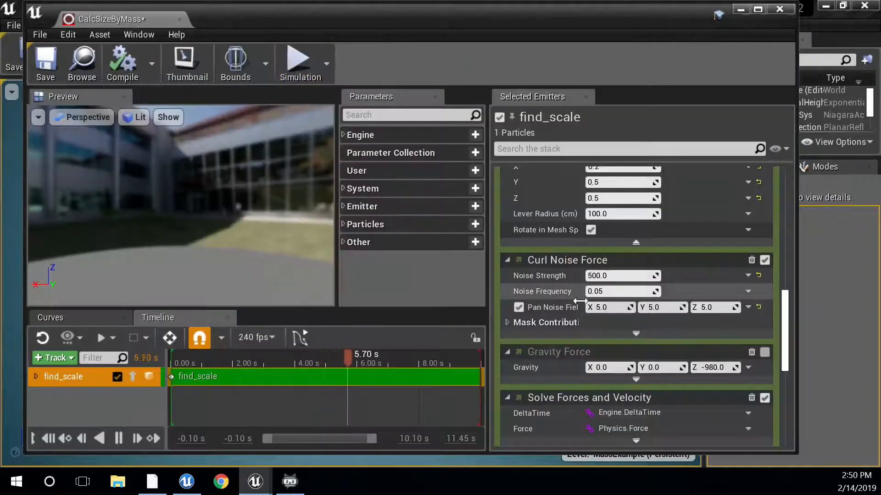
Step: Enable the Gravity Force module and insert a Drag Force module directly after it
left_click(763, 351)
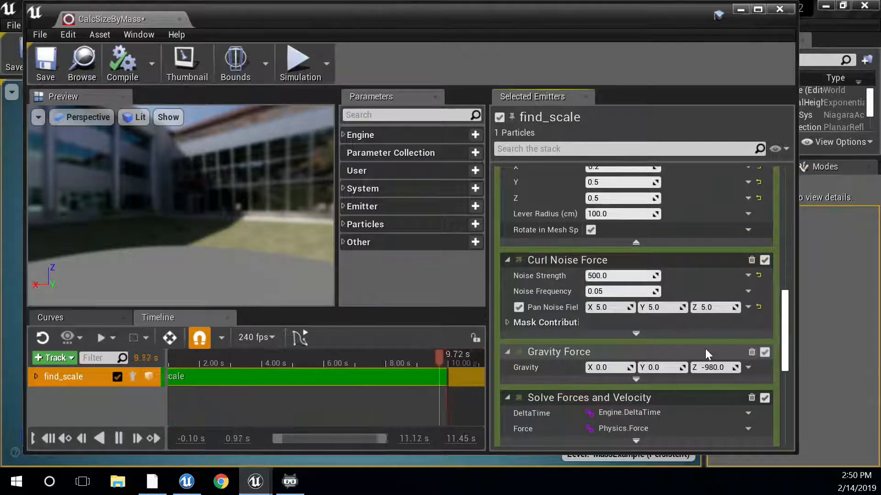
scroll(684, 351, "down", 3)
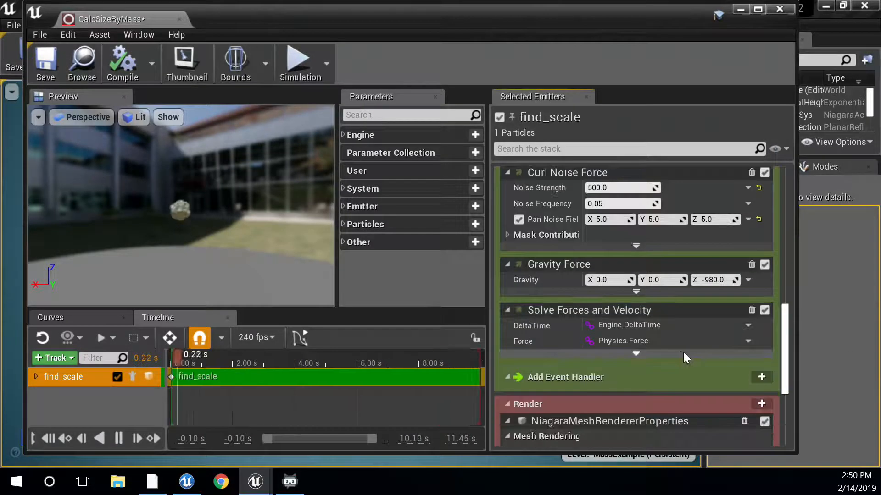
right_click(612, 264)
left_click(640, 293)
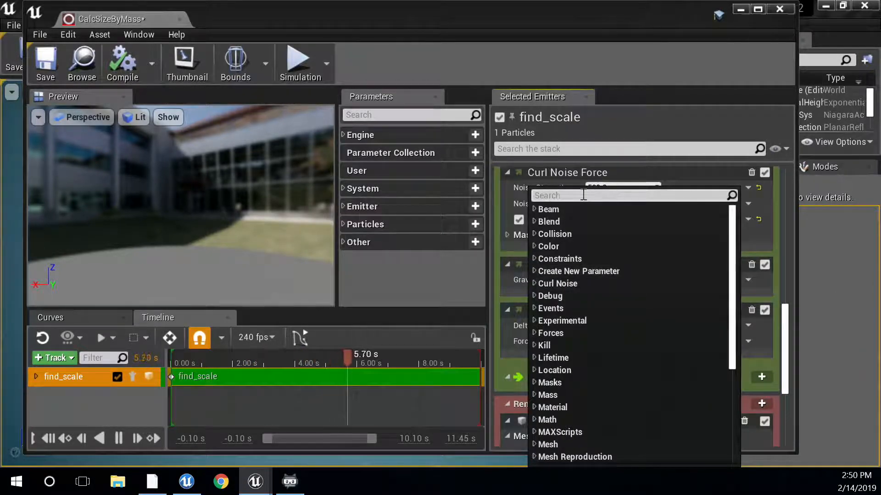
type("drsg")
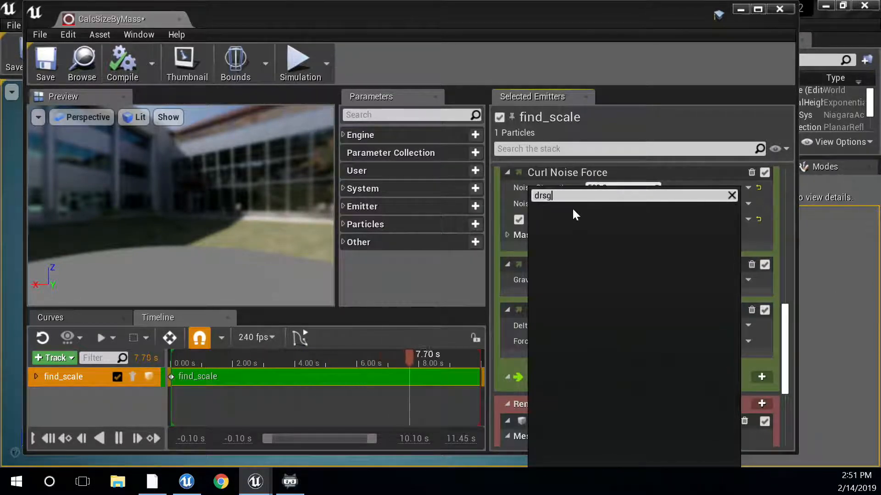
key("BackSpace")
key("BackSpace")
key("BackSpace")
key("BackSpace")
type("dra")
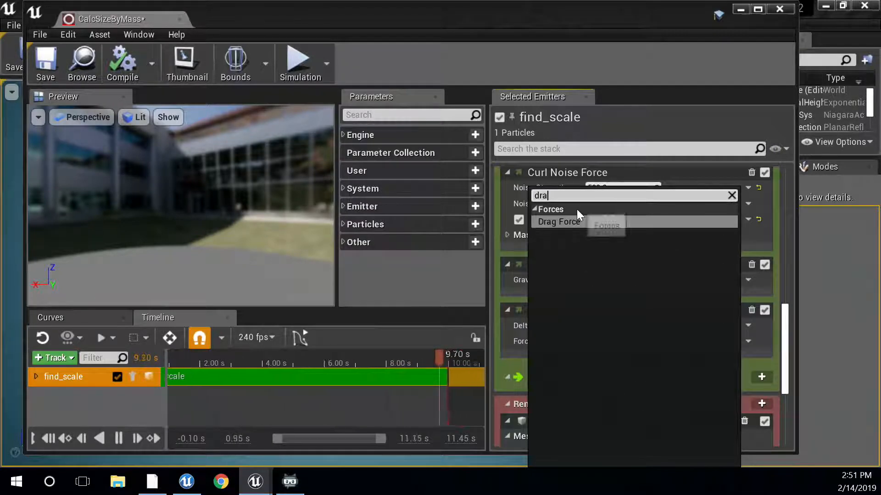
left_click(582, 220)
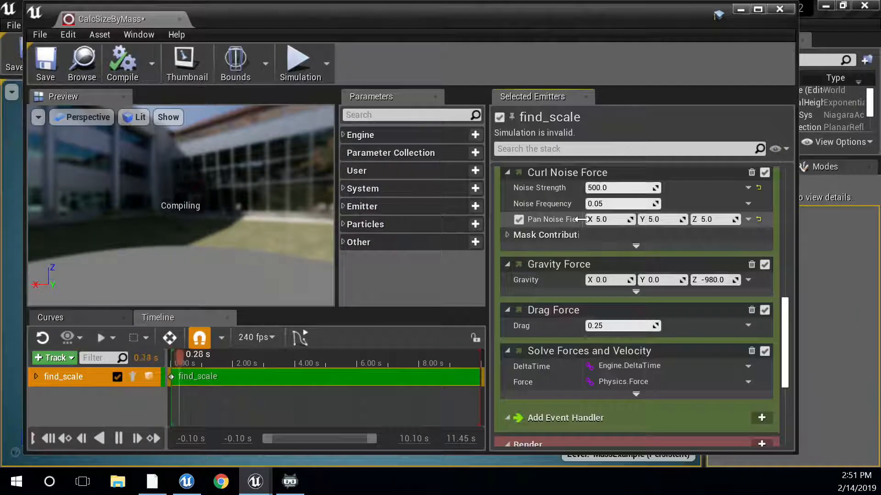
Step: Set the Drag Force module's drag to 1.0 and disable the module
left_click(601, 325)
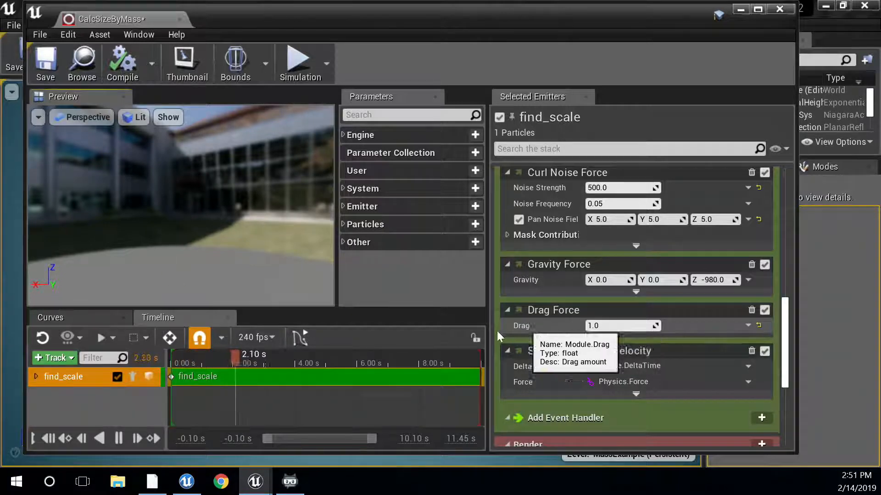
left_click(766, 310)
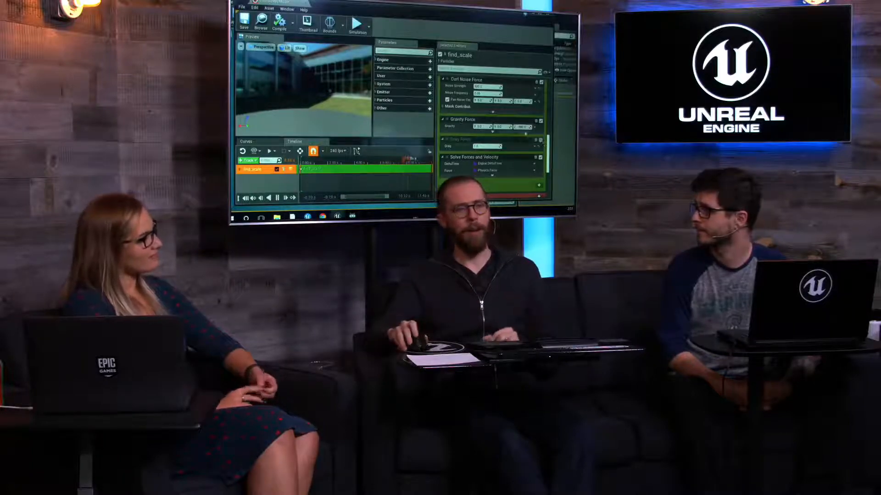
Step: Expand Calculate Size by Mass, examine its Initial Model Dimensions and density settings, and collapse the module again
scroll(491, 138, "up", 3)
scroll(524, 150, "up", 4)
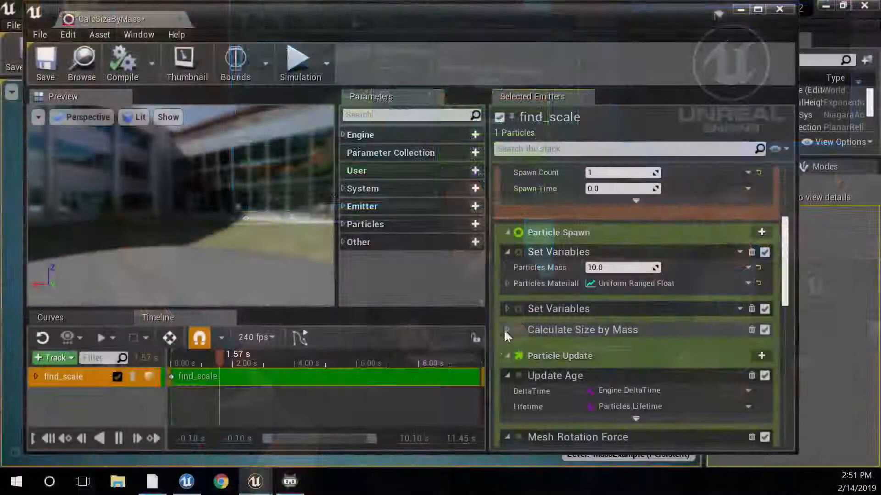
left_click(505, 330)
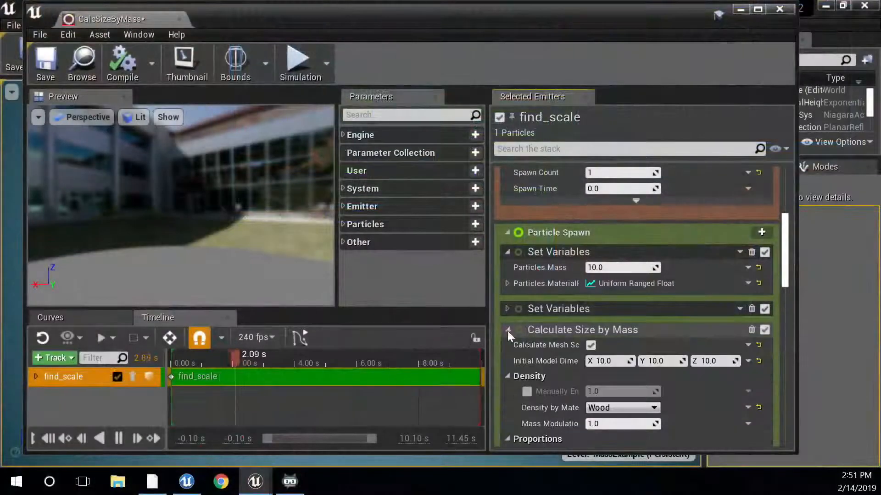
scroll(525, 344, "down", 3)
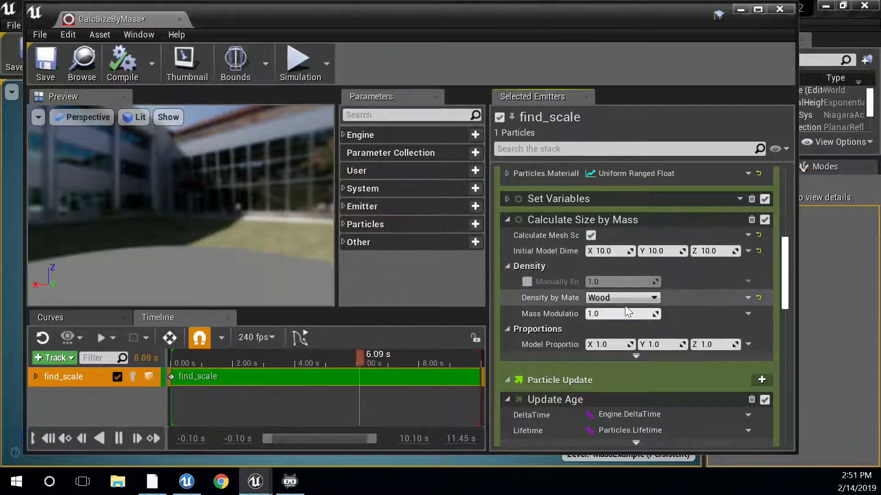
mouse_move(561, 254)
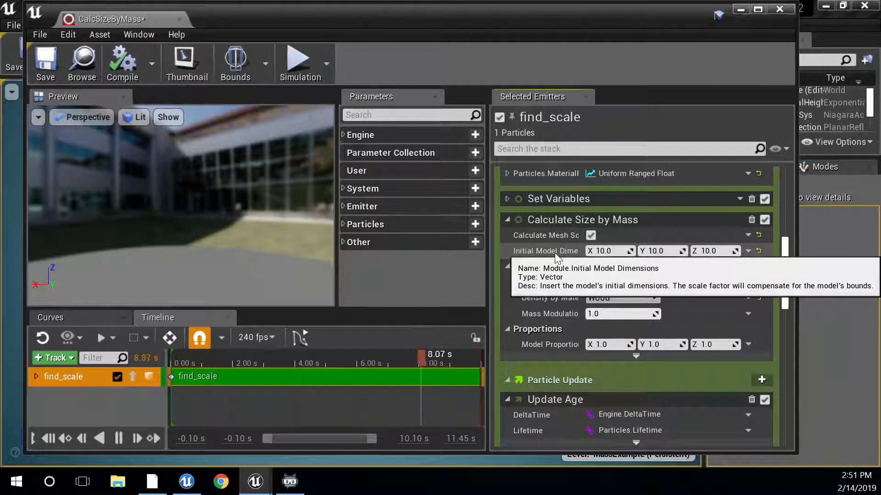
left_click(606, 251)
left_click(658, 251)
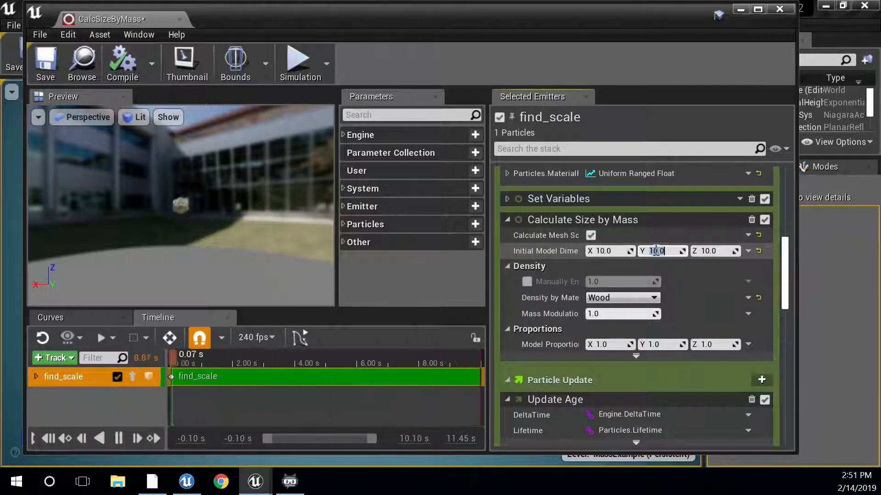
left_click(710, 252)
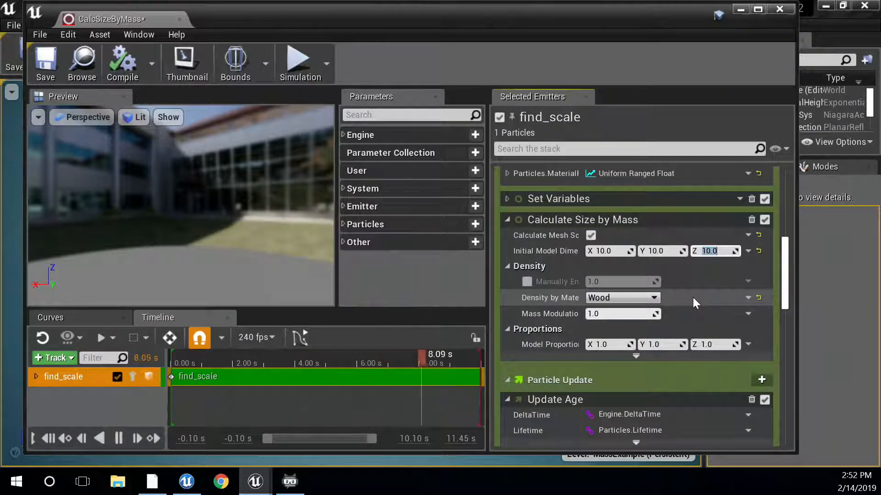
mouse_move(527, 251)
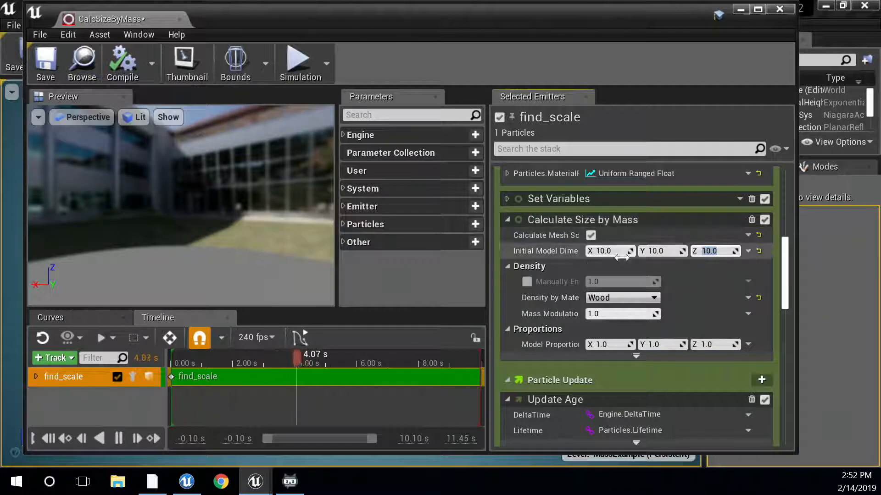
mouse_move(552, 257)
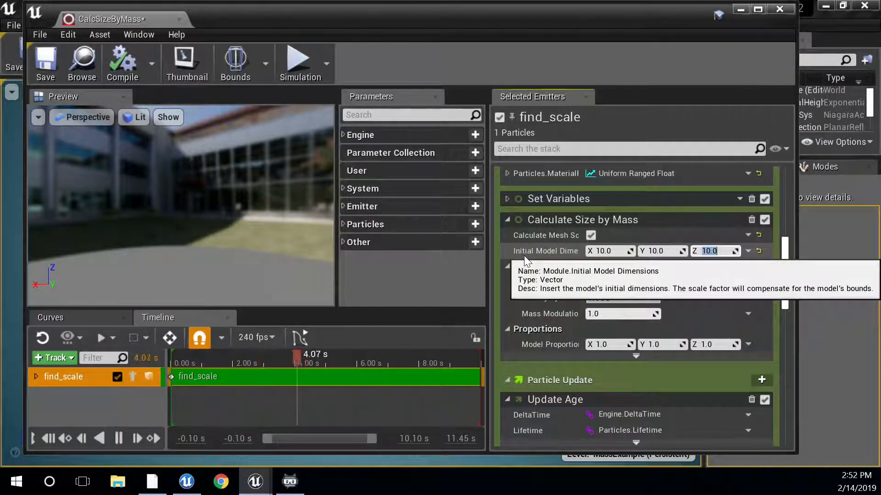
left_click(508, 219)
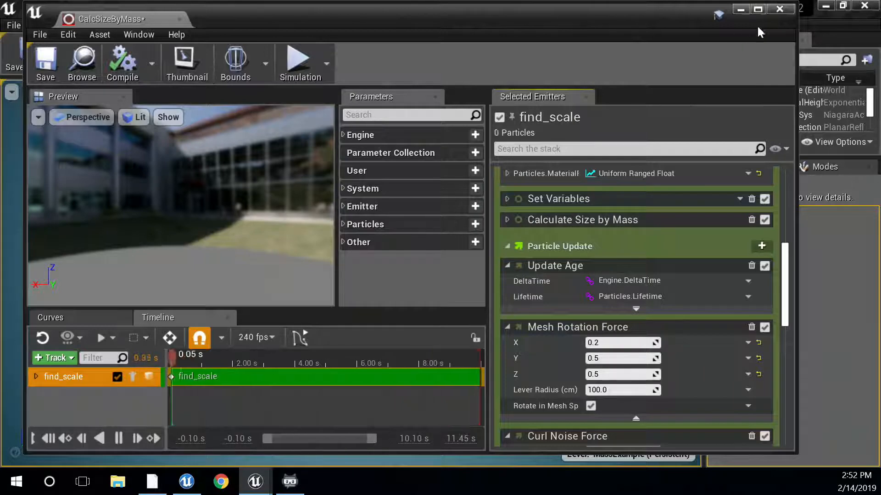
Step: Close the CalcSizeByMass editor and look over the meshes in the MassExample level
left_click(780, 9)
mouse_move(359, 257)
right_mouse_down()
mouse_move(261, 250)
mouse_move(360, 251)
mouse_move(349, 249)
right_mouse_up()
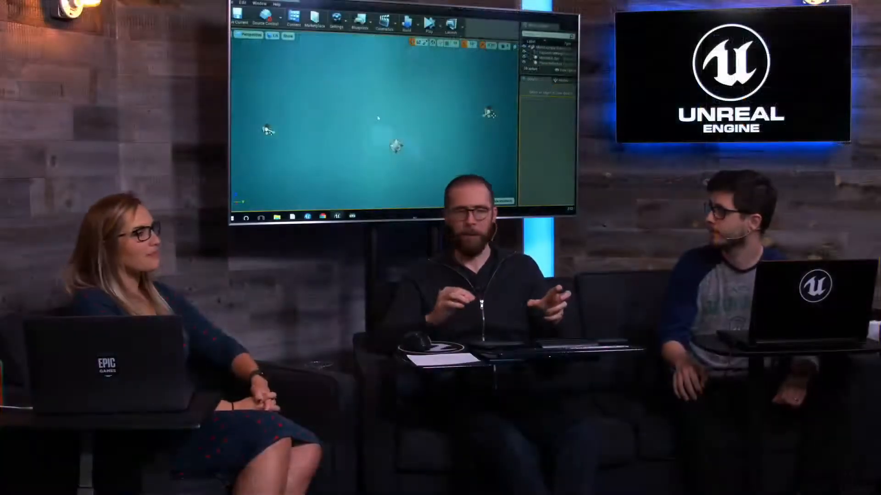
mouse_move(378, 119)
right_mouse_down()
mouse_move(364, 103)
mouse_move(393, 116)
right_mouse_up()
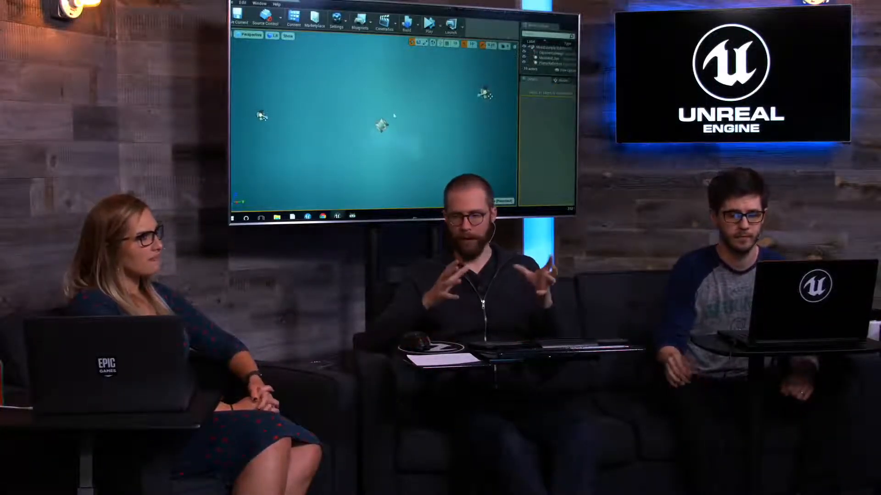
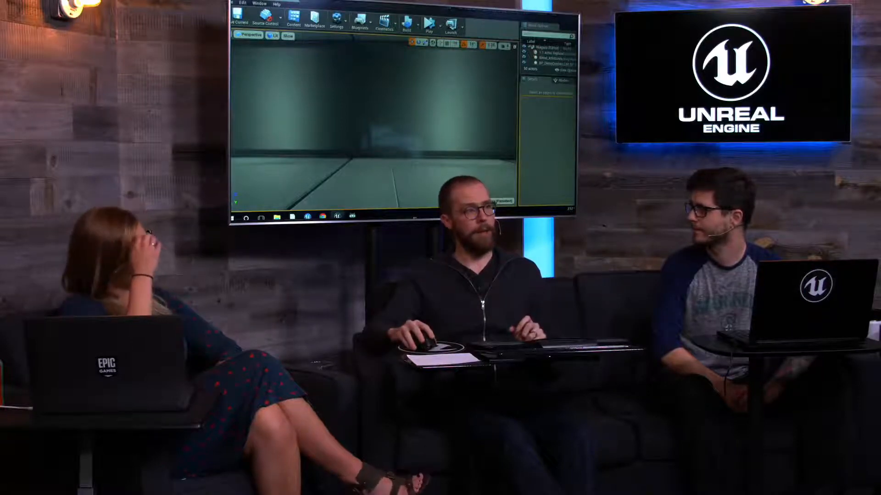
Step: View the Determinism_System effect in the Niagara level and bring up its system editor
left_click_drag(377, 106, 377, 176)
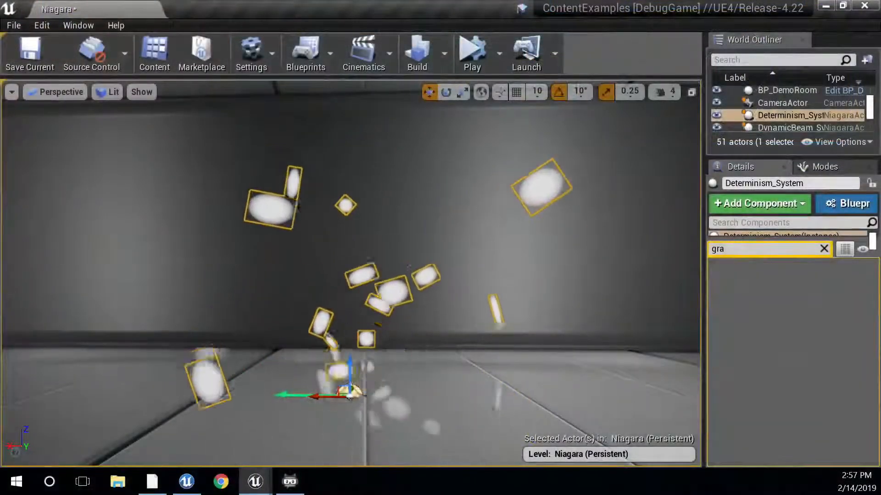
key("alt+Tab")
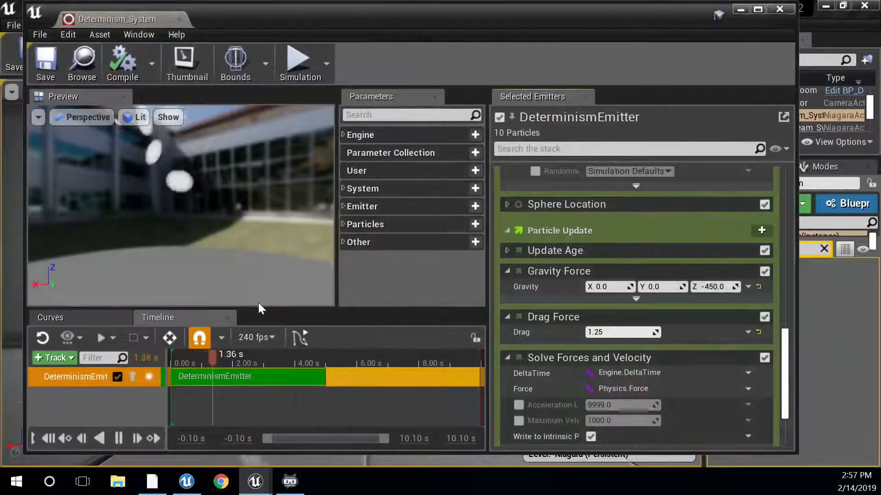
Step: Enlarge the preview area and scrub the timeline back and forth up to about 2.67 s to compare the particle positions
left_click_drag(260, 311, 259, 344)
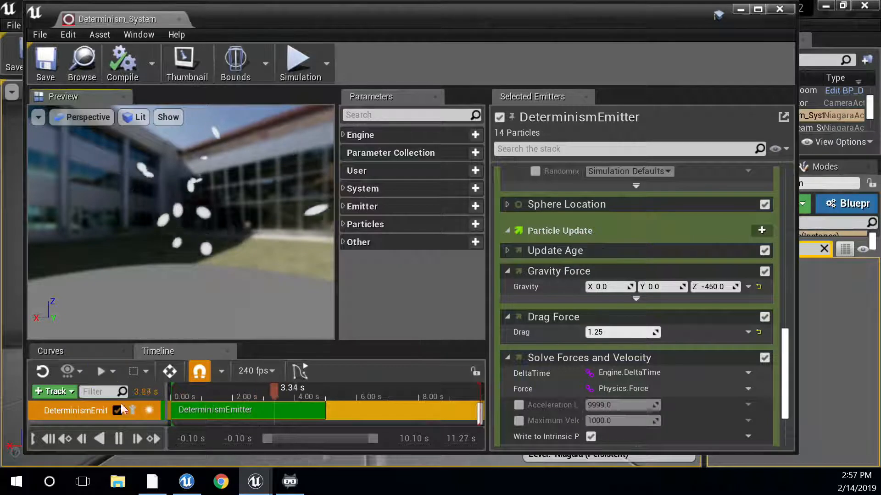
mouse_move(221, 393)
left_mouse_down()
mouse_move(177, 390)
mouse_move(227, 390)
left_mouse_up()
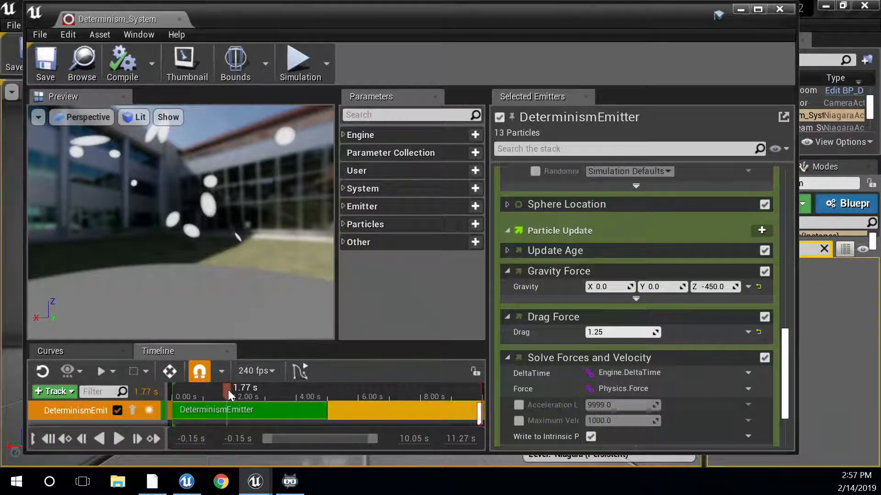
left_click_drag(227, 389, 255, 389)
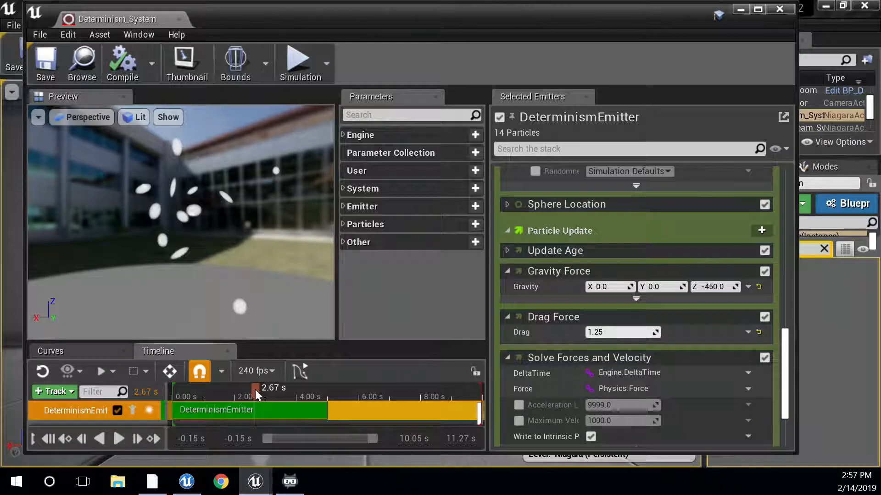
Step: Enable Determinism in the DeterminismEmitter's Emitter Properties and scrub the timeline to check the particle positions
scroll(645, 264, "up", 8)
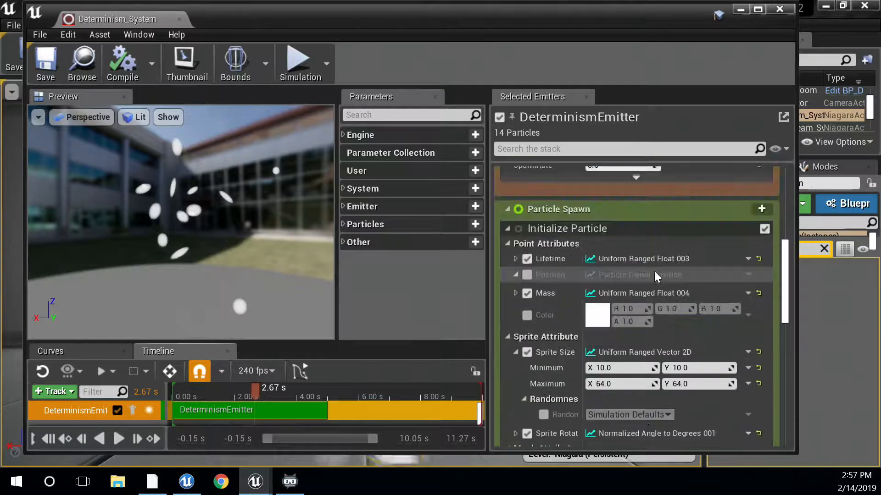
scroll(654, 271, "up", 10)
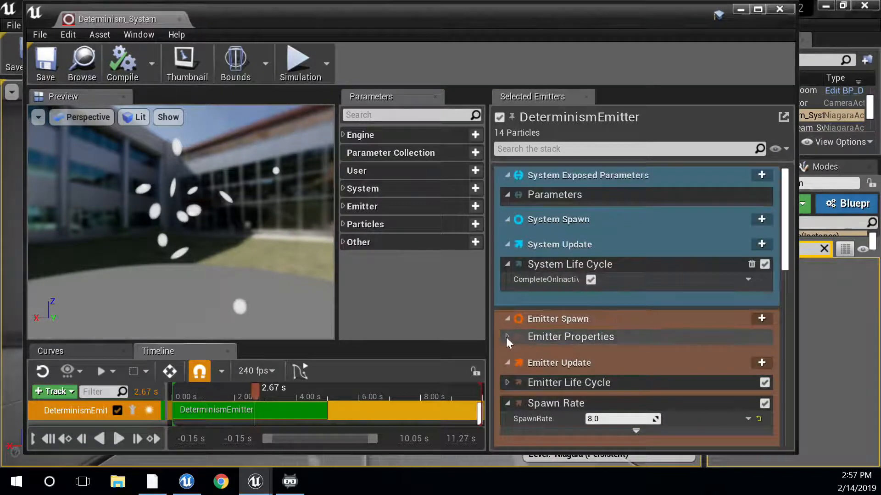
left_click(507, 337)
left_click(592, 385)
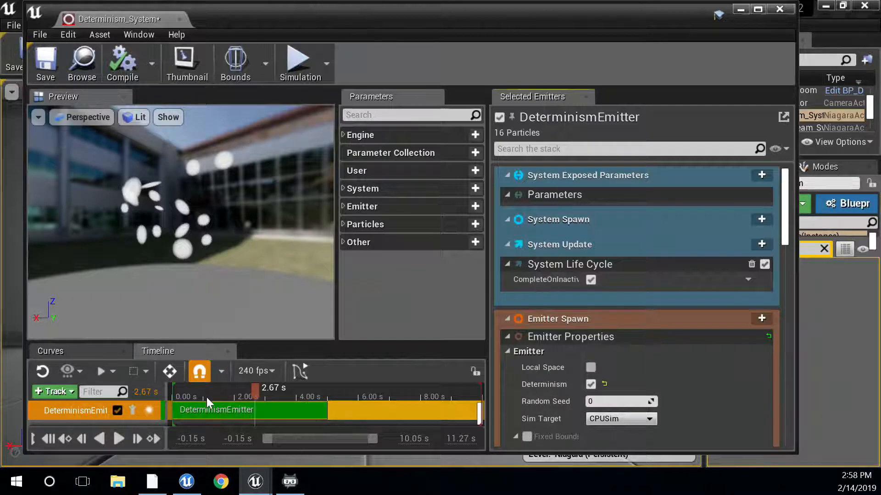
mouse_move(193, 390)
left_mouse_down()
mouse_move(271, 399)
mouse_move(183, 394)
left_mouse_up()
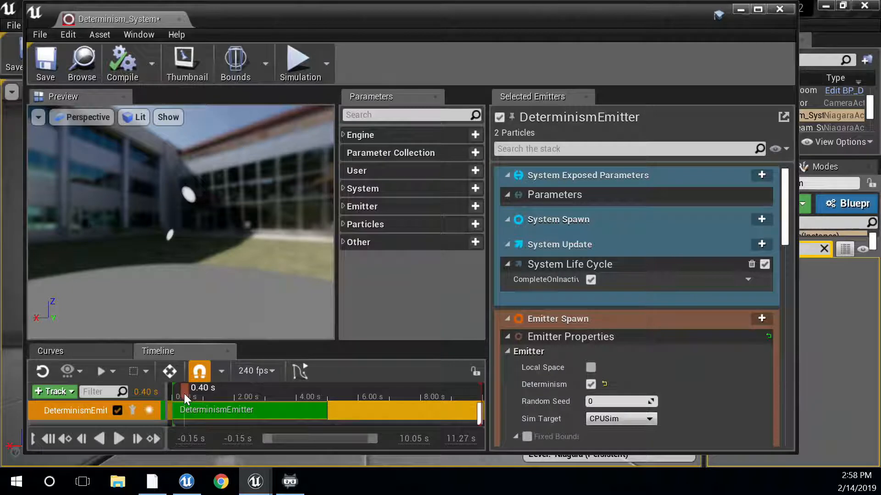
left_click_drag(184, 394, 232, 389)
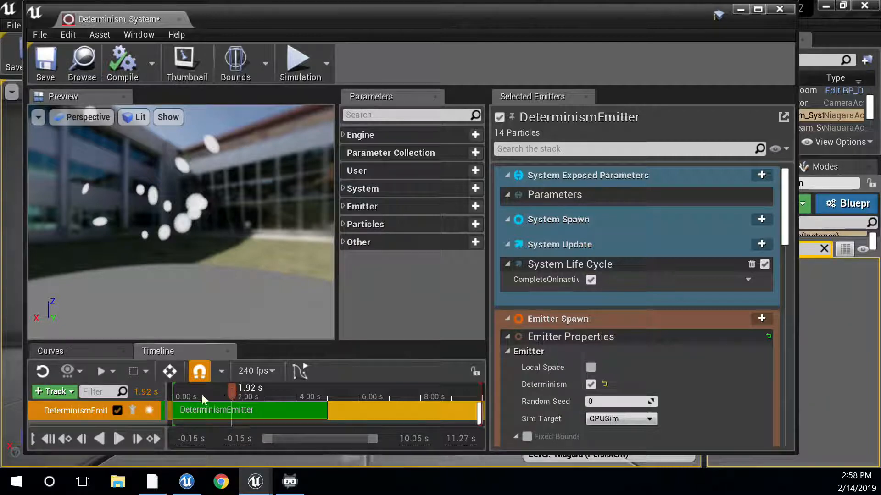
Step: Examine the remaining Emitter Properties, the Spawn Rate, and the Initialize Particle and Add Velocity settings of the DeterminismEmitter
scroll(597, 377, "down", 8)
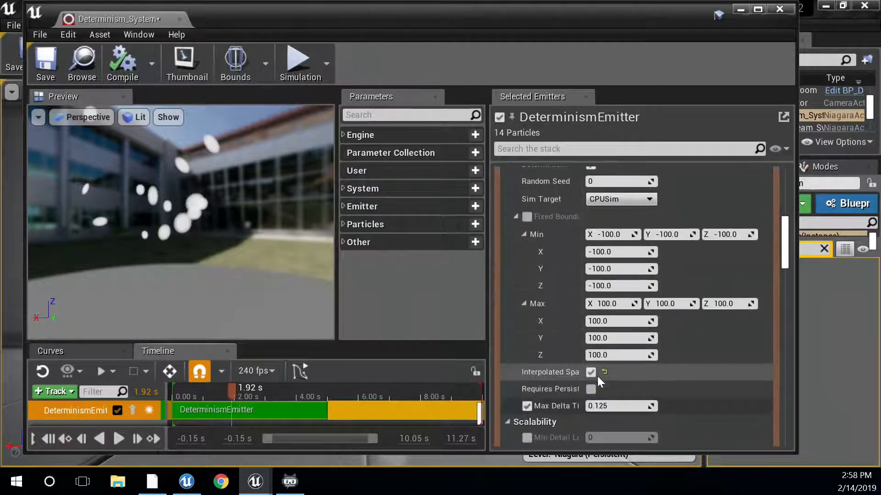
scroll(662, 365, "down", 7)
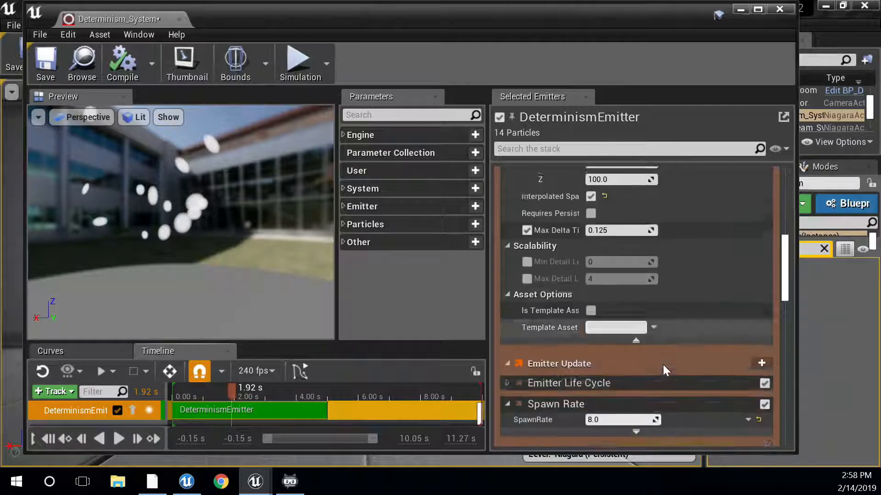
scroll(663, 365, "down", 7)
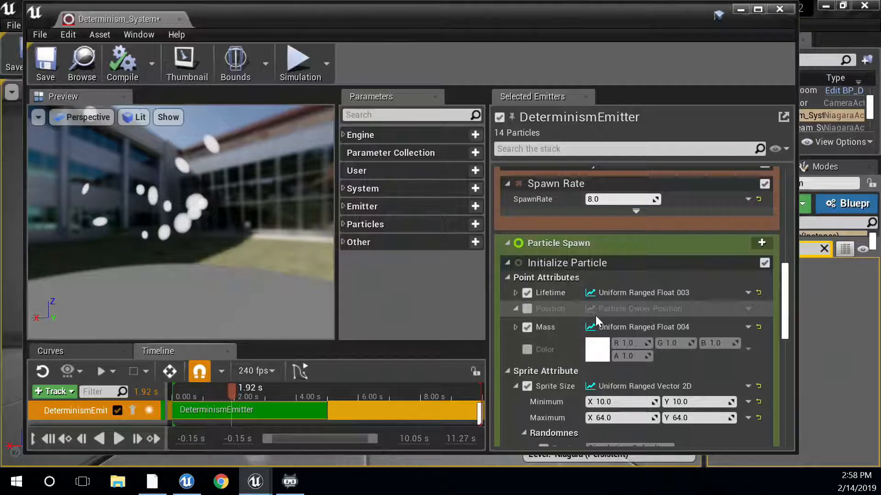
scroll(579, 337, "down", 5)
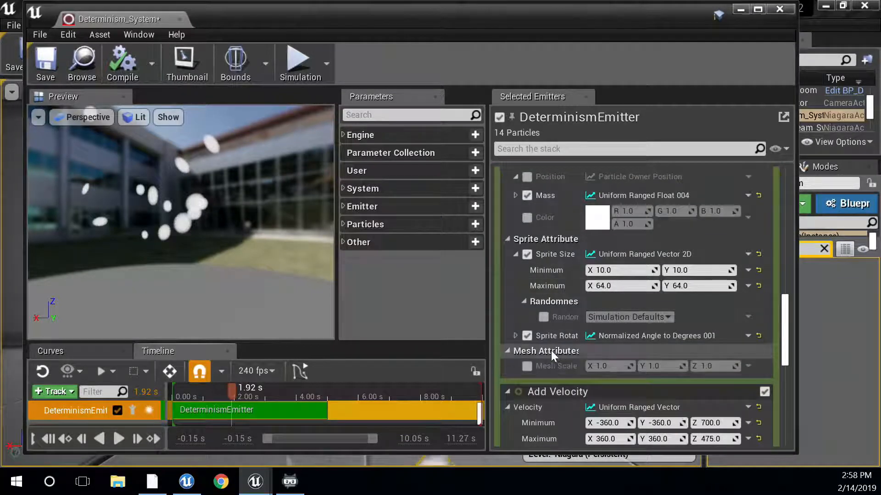
scroll(641, 418, "down", 1)
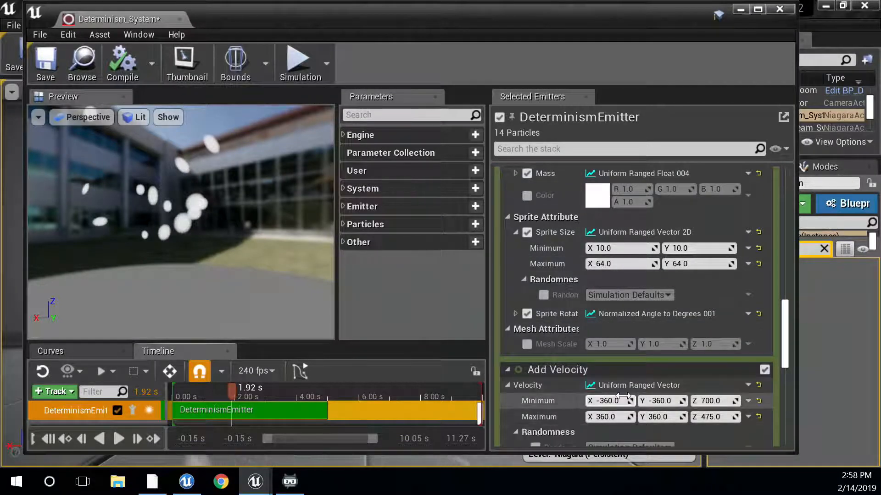
scroll(561, 413, "down", 1)
scroll(559, 372, "up", 3)
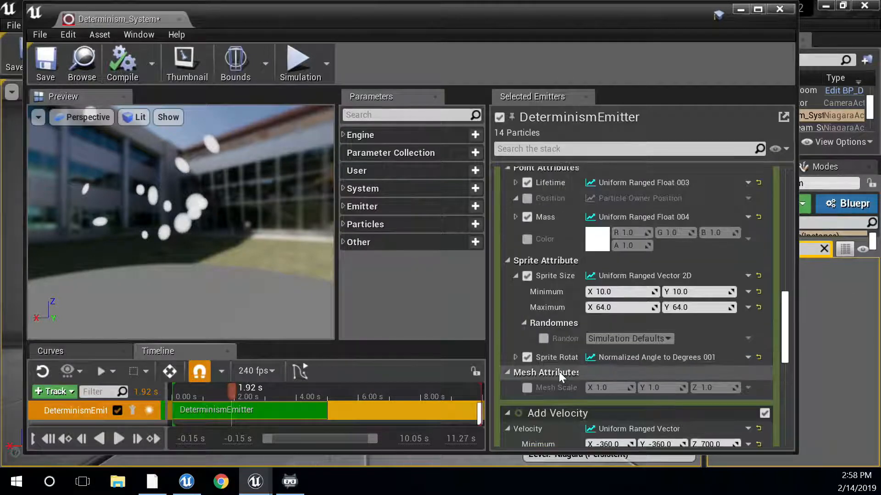
scroll(572, 315, "down", 1)
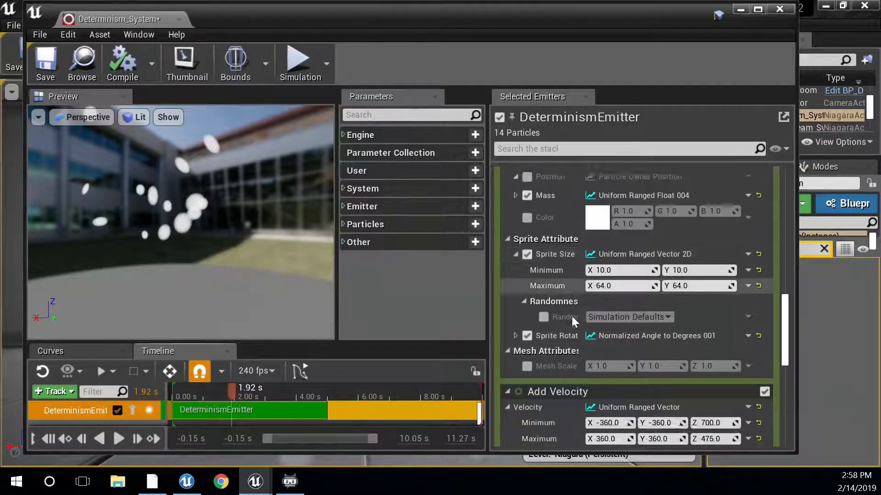
scroll(573, 317, "up", 1)
Step: Enable Color in Initialize Particle, drive it with a Uniform Ranged Linear Color, and check the colors by orbiting the preview and scrubbing the timeline
left_click(527, 238)
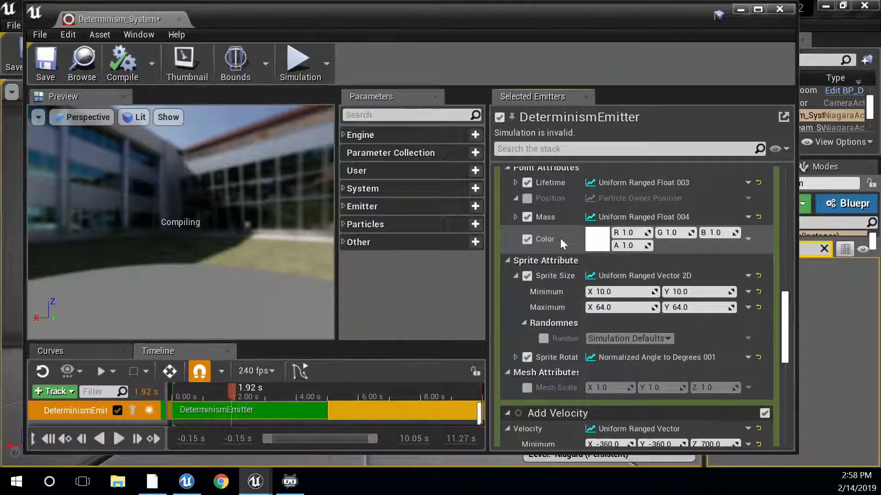
left_click(751, 240)
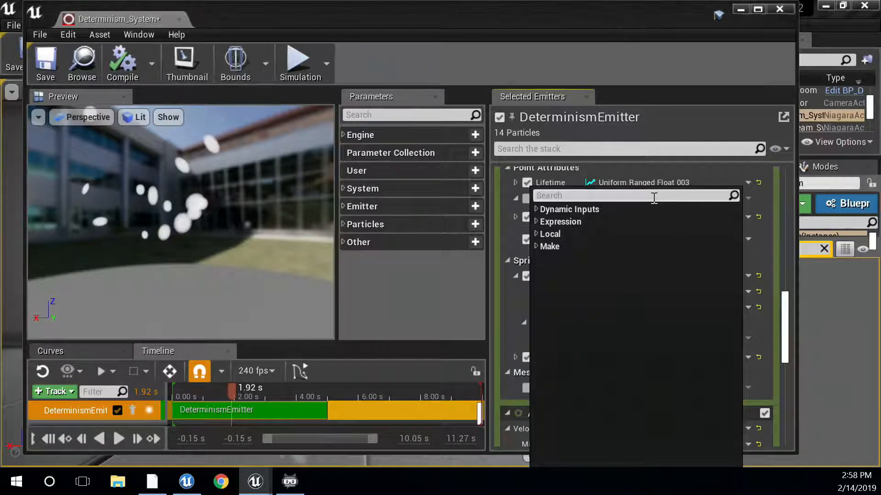
type("unifo")
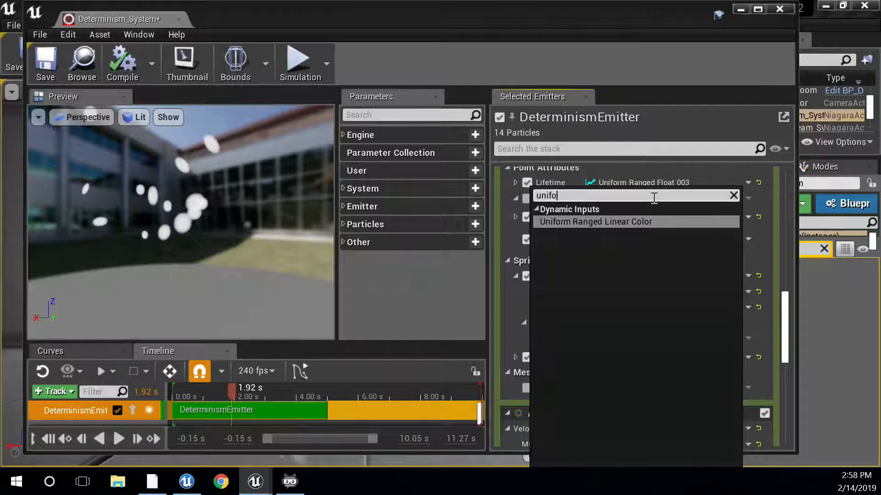
left_click(615, 222)
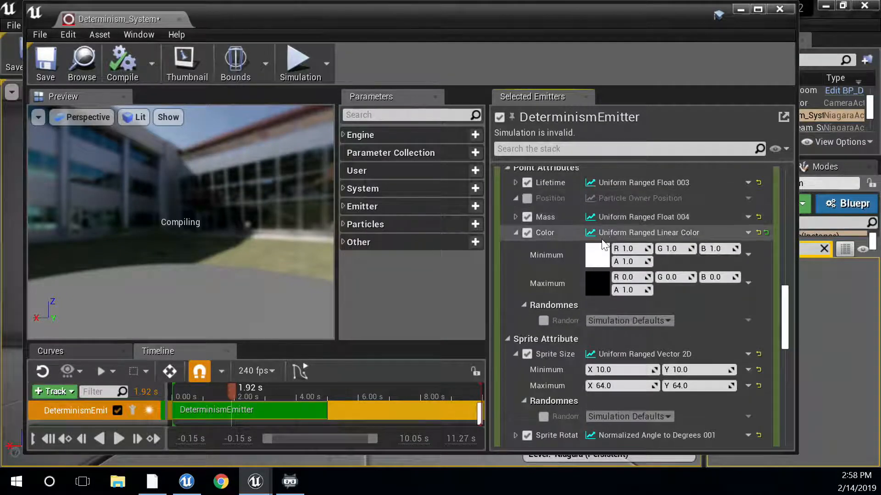
left_click_drag(194, 263, 146, 262)
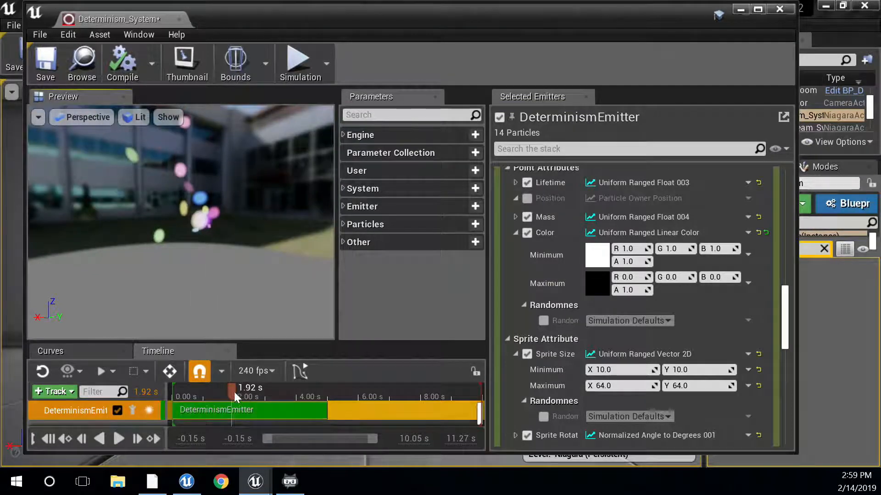
mouse_move(234, 392)
left_mouse_down()
mouse_move(181, 400)
mouse_move(272, 401)
mouse_move(229, 397)
left_mouse_up()
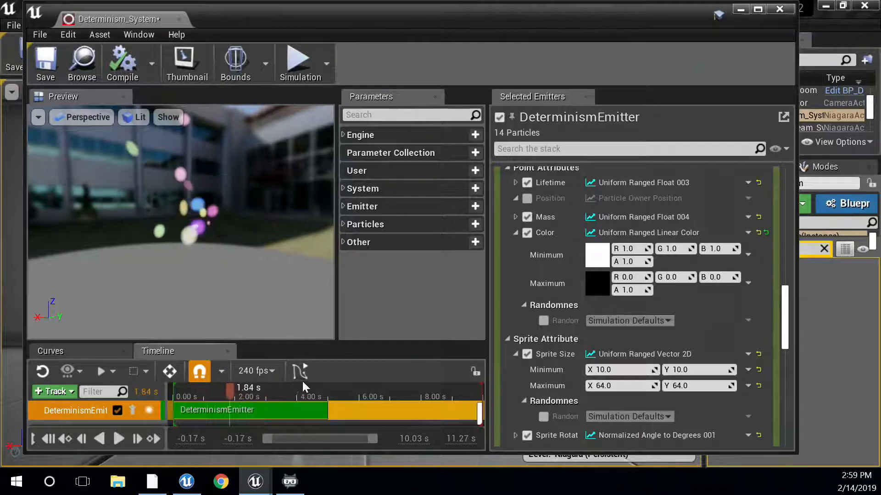
Step: Override the Color input's randomness mode with Non-Deterministic and scrub the timeline to compare the particle colors
left_click(543, 322)
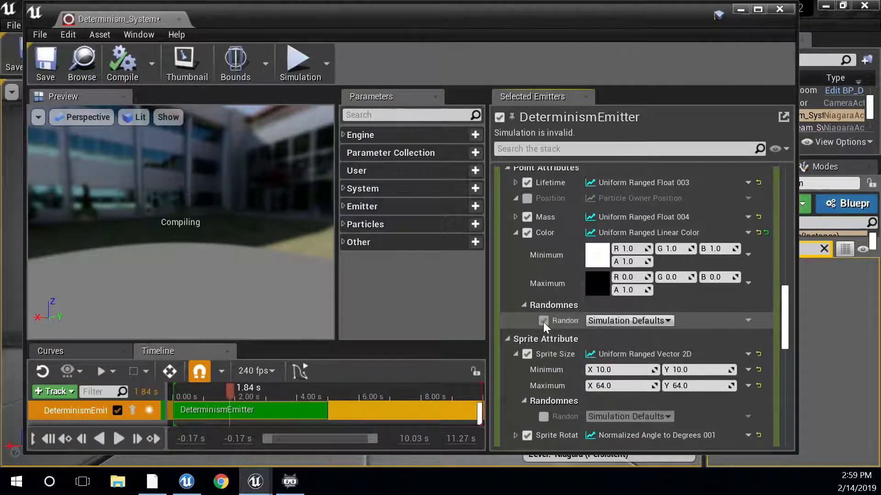
scroll(551, 275, "down", 2)
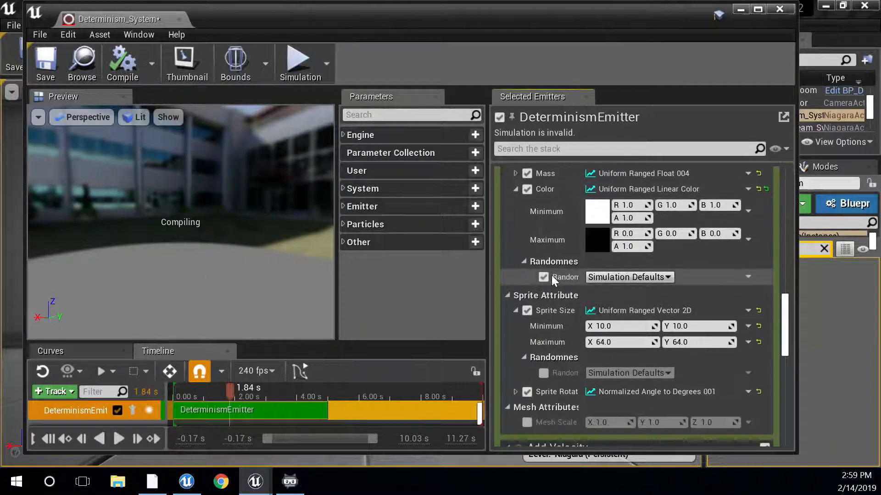
left_click(620, 278)
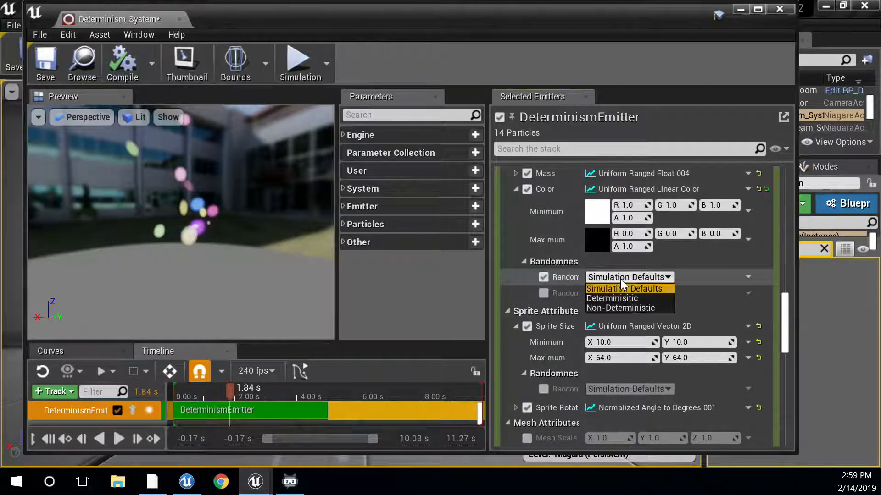
left_click(619, 308)
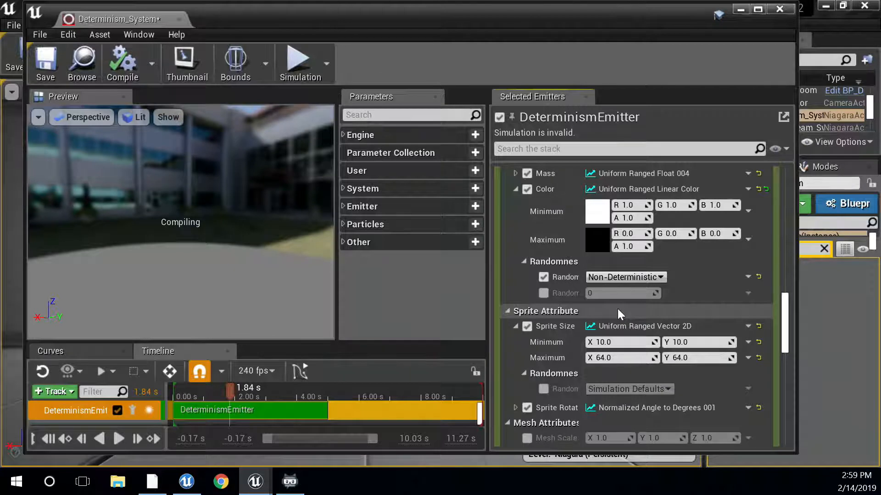
left_click_drag(215, 395, 245, 389)
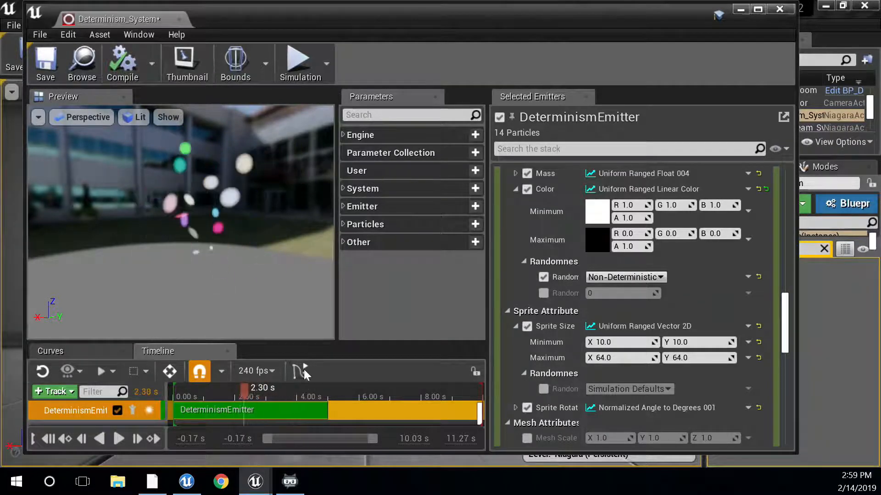
Step: Set the Color input's randomness mode to Deterministic with an override seed of 8, and scrub the timeline to check the colors
left_click(545, 292)
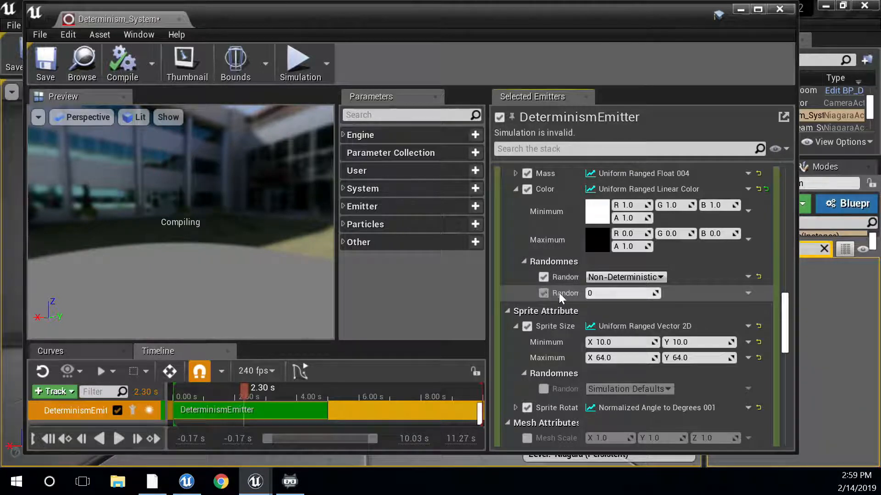
left_click(626, 277)
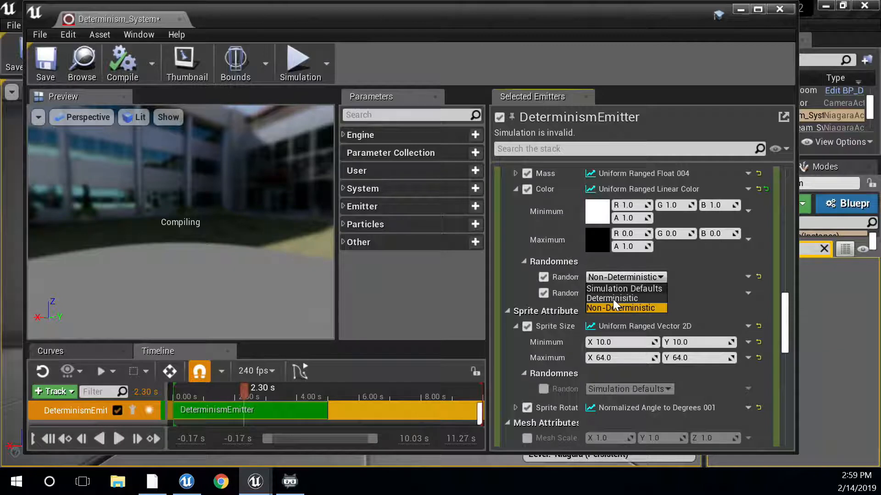
left_click(613, 299)
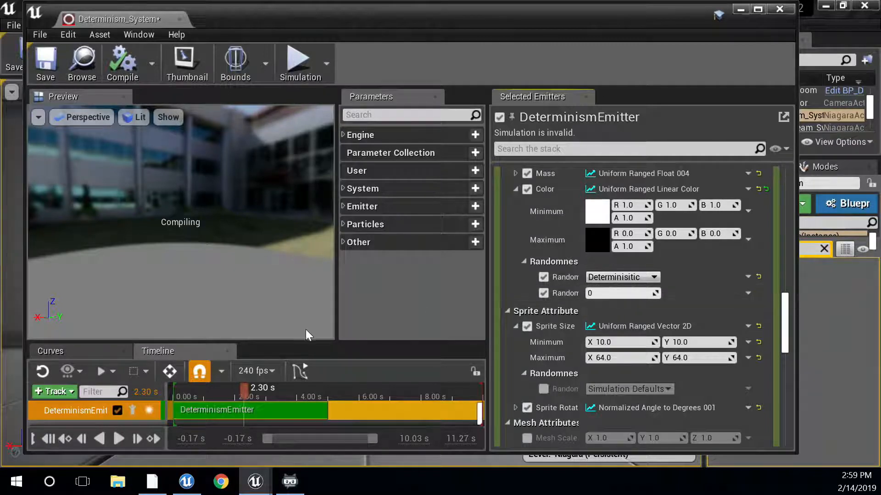
mouse_move(252, 387)
left_mouse_down()
mouse_move(215, 389)
mouse_move(256, 391)
left_mouse_up()
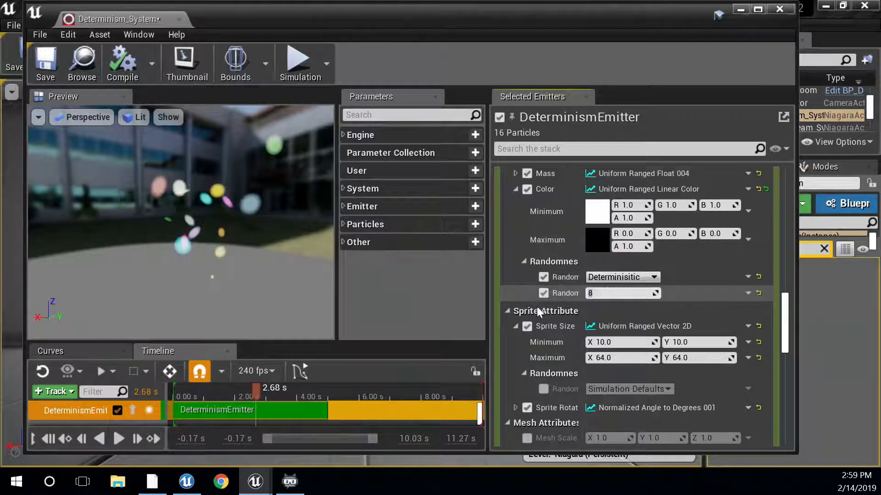
mouse_move(251, 387)
left_mouse_down()
mouse_move(208, 395)
mouse_move(260, 396)
left_mouse_up()
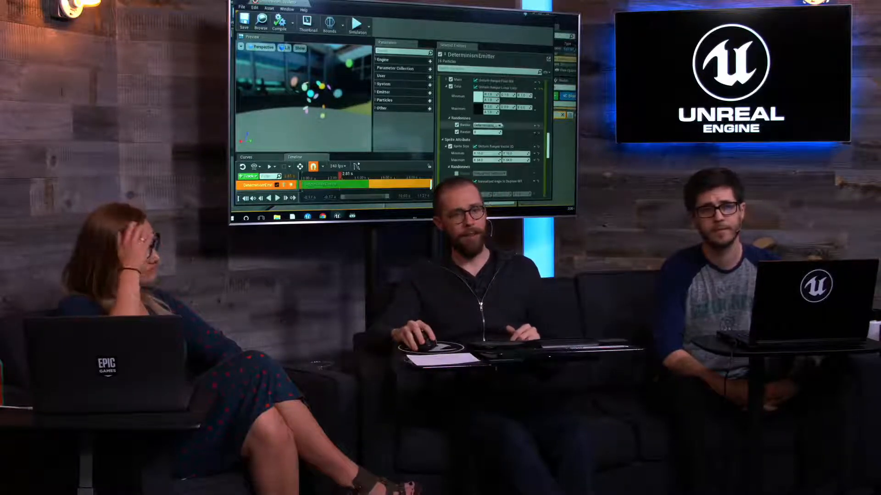
Step: Review the randomness mode options of the Color input and scrub the timeline to about 3.15 s
left_click(499, 125)
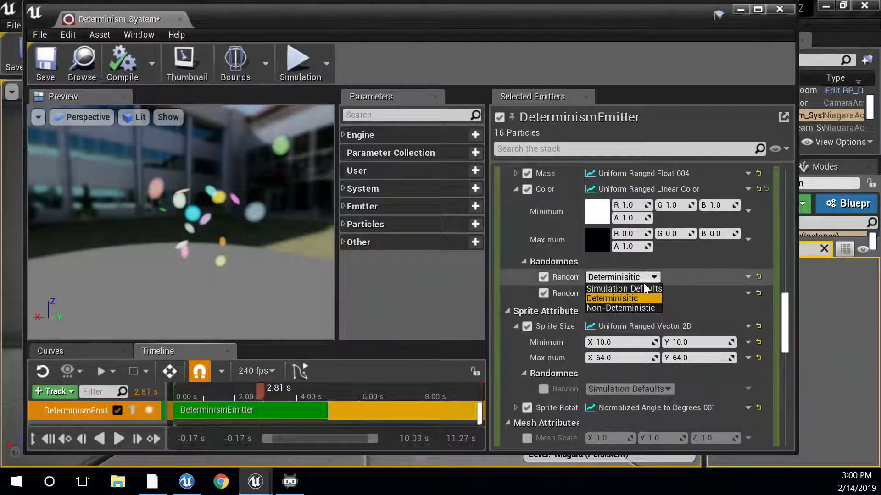
left_click(655, 274)
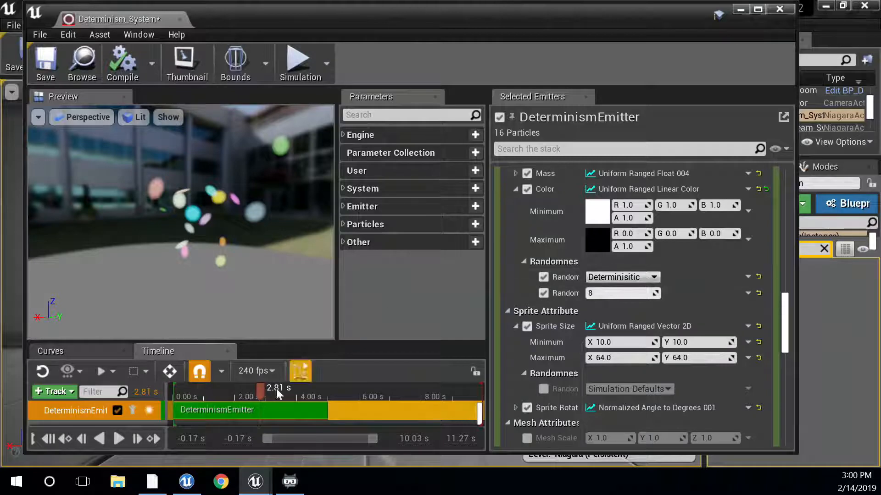
left_click_drag(243, 395, 270, 392)
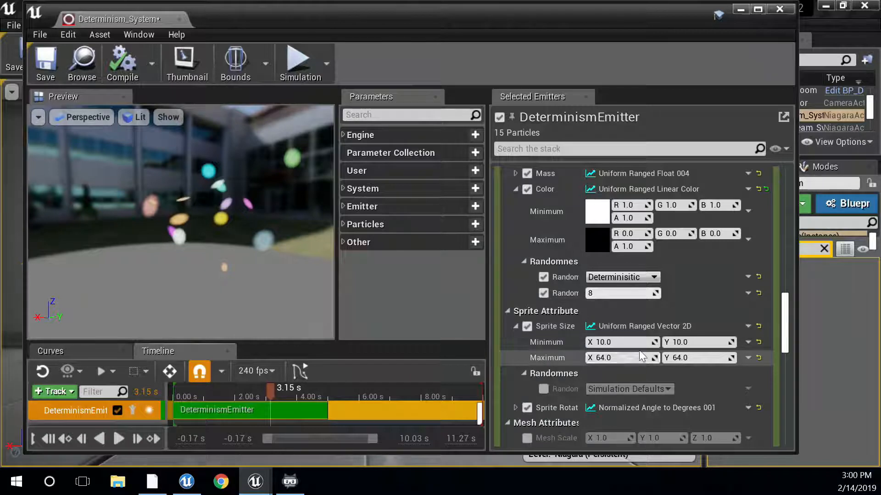
Step: Adjust the X and Y values of the Sprite Size maximum to stretch the particles
left_click_drag(623, 359, 644, 358)
mouse_move(704, 355)
left_mouse_down()
mouse_move(752, 356)
mouse_move(704, 356)
left_mouse_up()
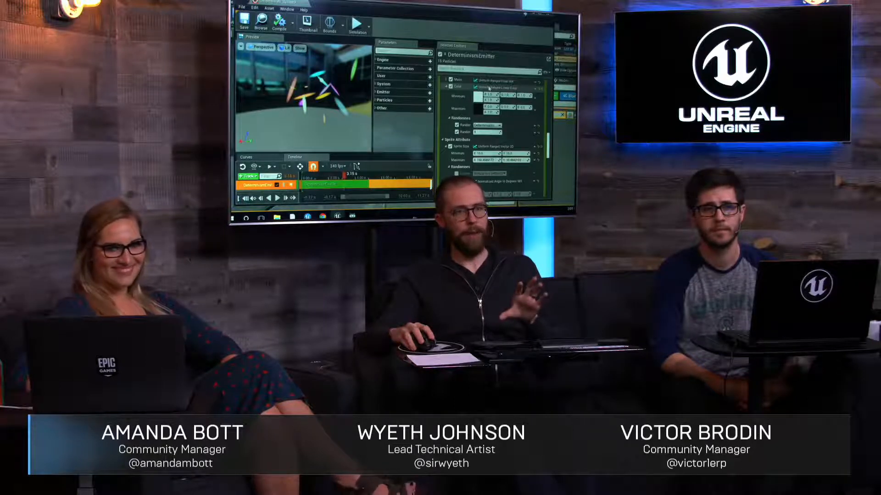
Step: Open the Color input's Uniform Ranged Linear Color script and examine how its seed and randomness mode feed the Random Range node
double_click(489, 88)
scroll(422, 146, "up", 2)
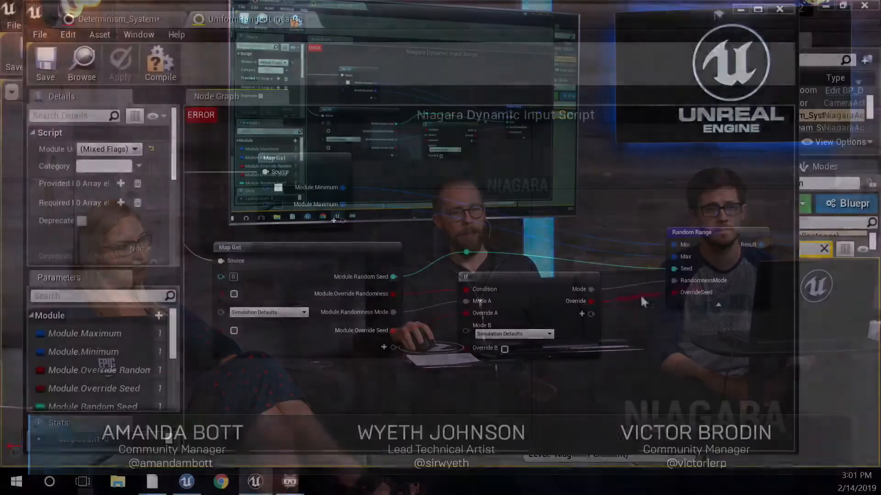
scroll(586, 389, "up", 2)
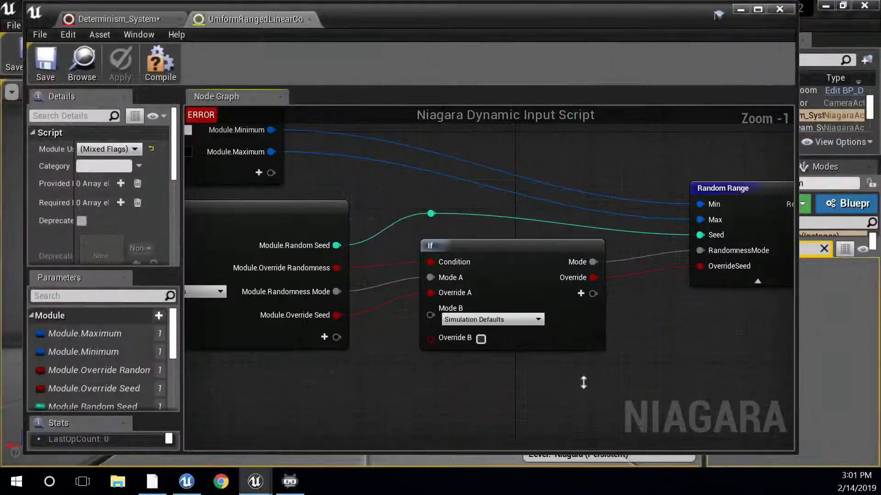
right_click_drag(583, 383, 423, 386)
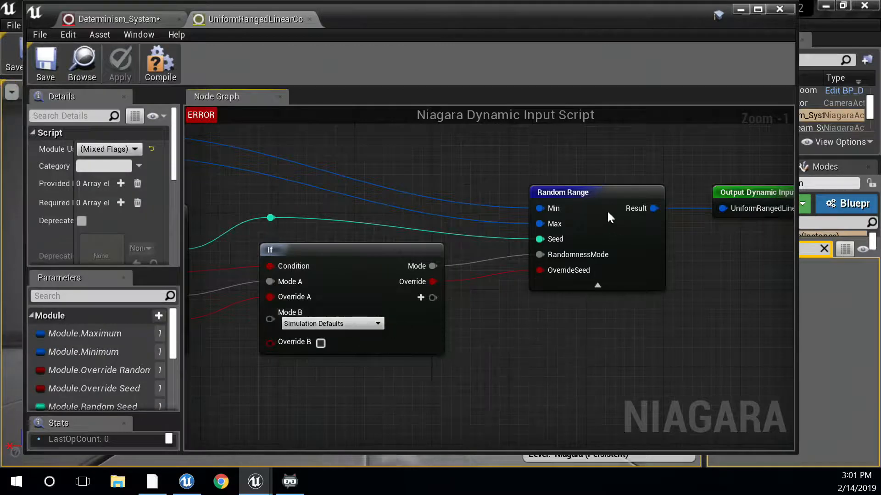
right_click_drag(385, 266, 588, 245)
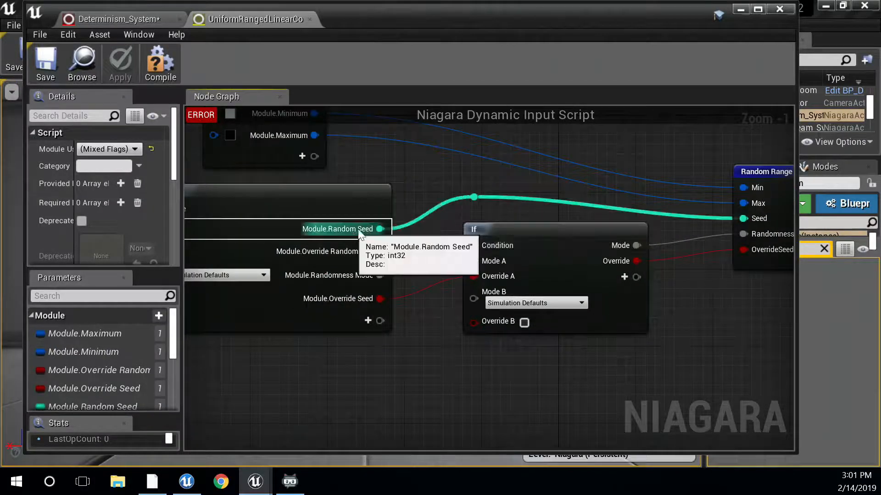
right_click_drag(668, 209, 427, 206)
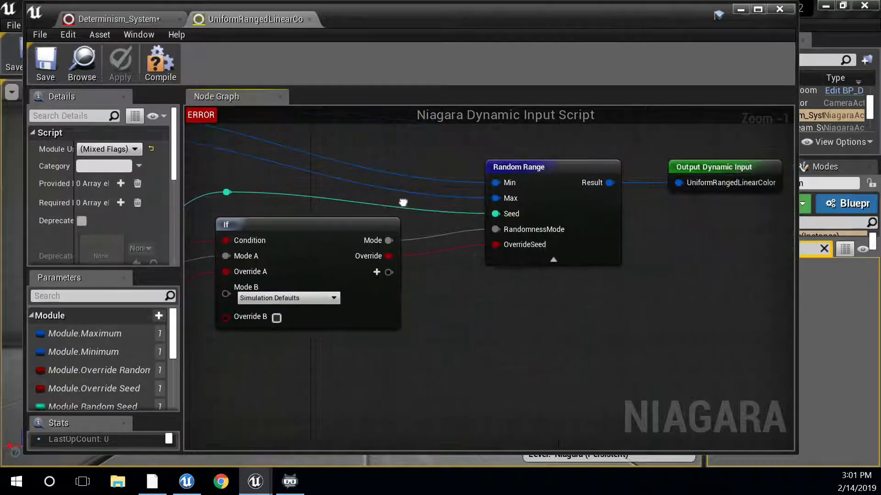
scroll(427, 207, "up", 1)
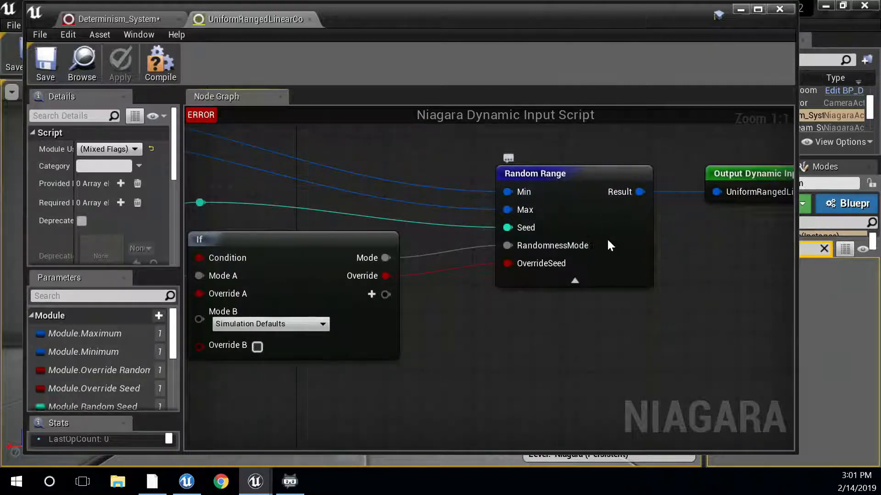
Step: Open the Random Range function to examine its Seeded Random nodes, and close both script graphs to return to Determinism_System
double_click(614, 218)
scroll(512, 333, "up", 5)
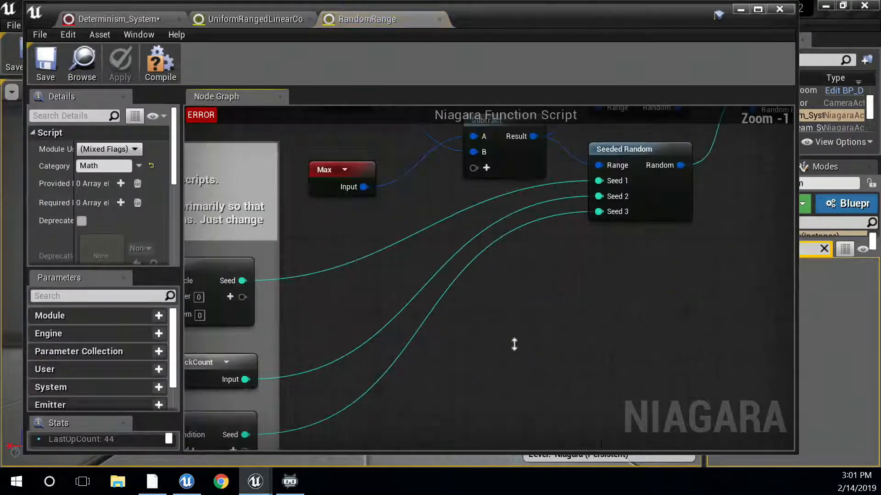
right_click_drag(669, 284, 555, 451)
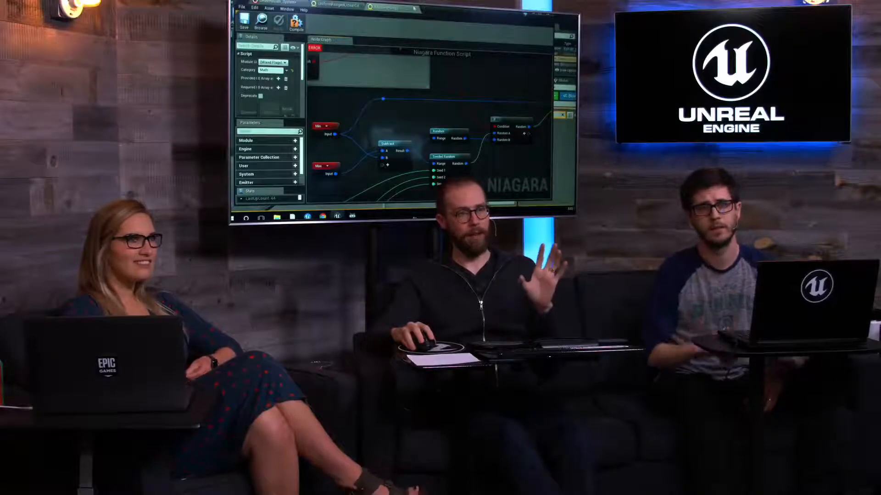
left_click(367, 9)
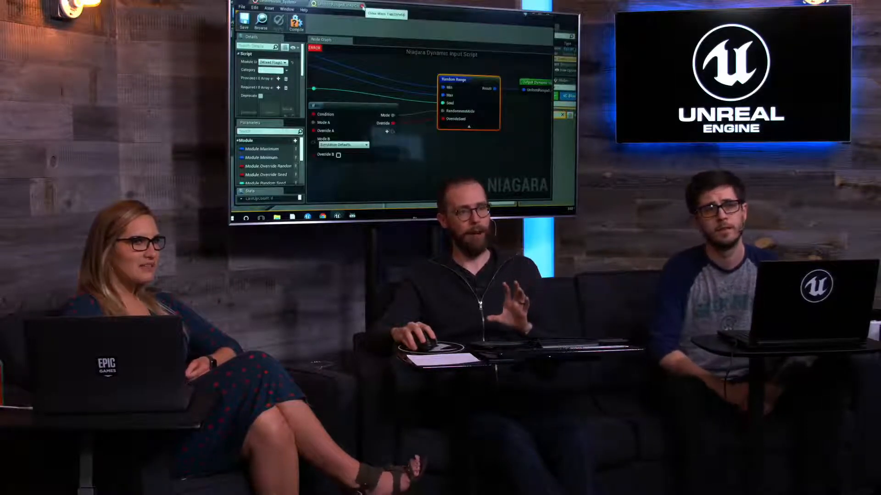
left_click(366, 6)
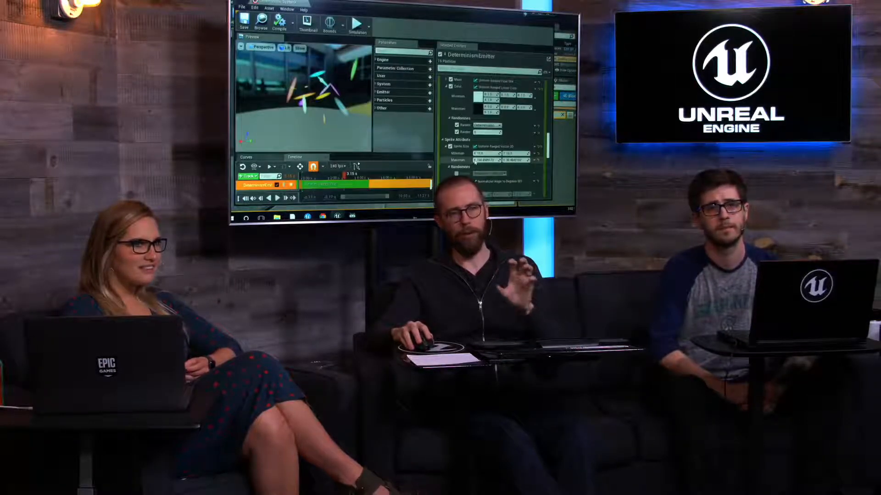
Step: Expand the Lifetime input in Initialize Particle and open its Uniform Ranged Float script graph
scroll(474, 160, "down", 2)
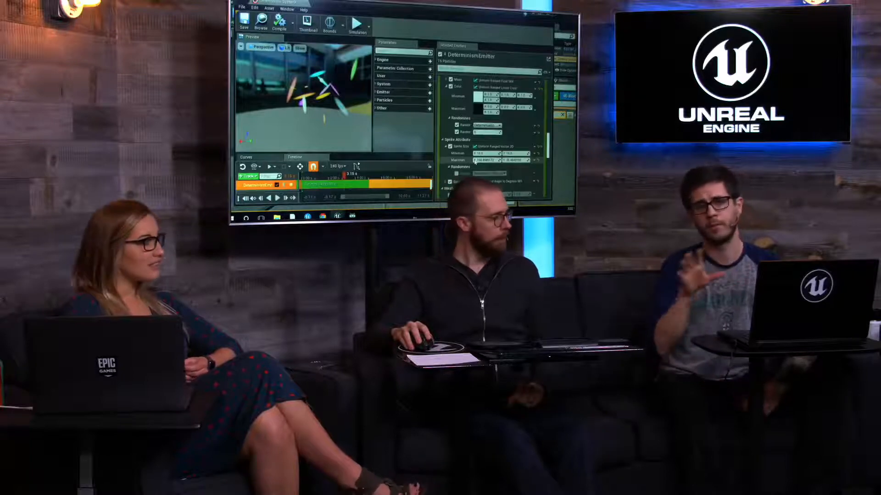
scroll(475, 160, "up", 5)
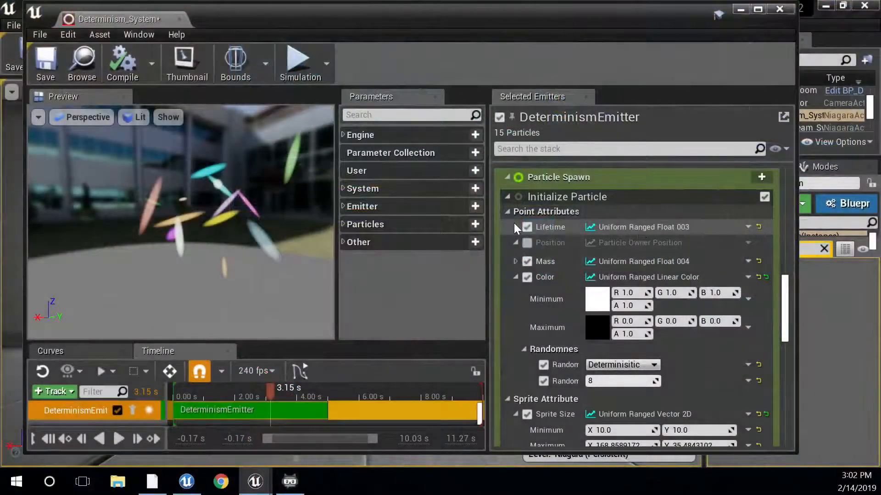
left_click(515, 226)
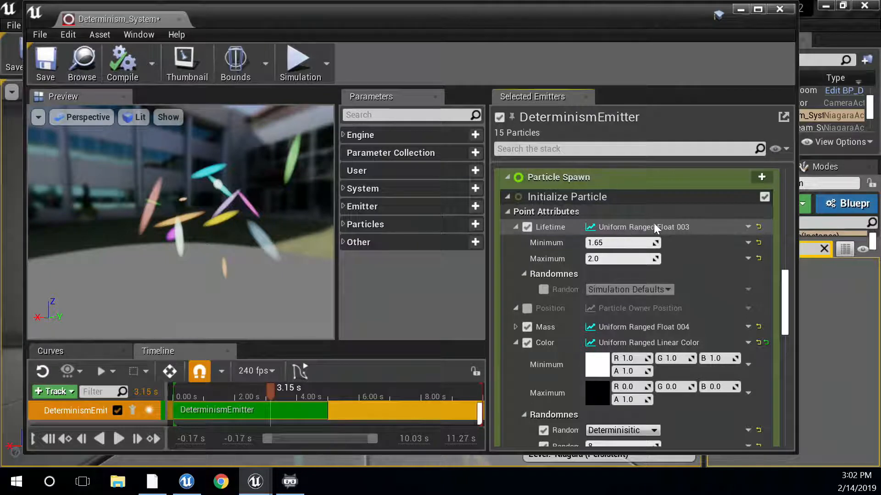
double_click(620, 227)
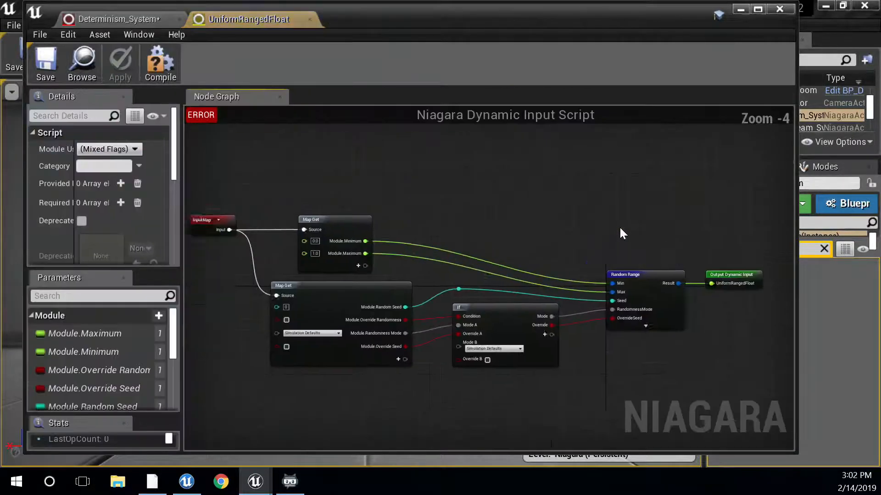